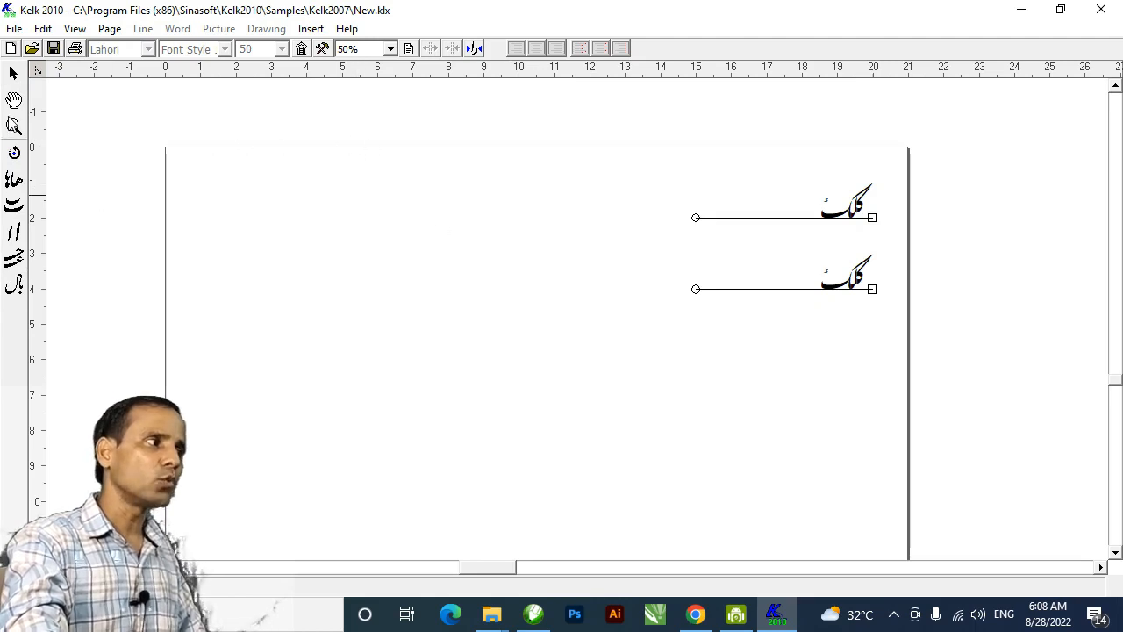
{"action": "left_click", "coordinate": [302, 50]}
{"action": "left_click_drag", "start_coordinate": [251, 61], "coordinate": [451, 255]}
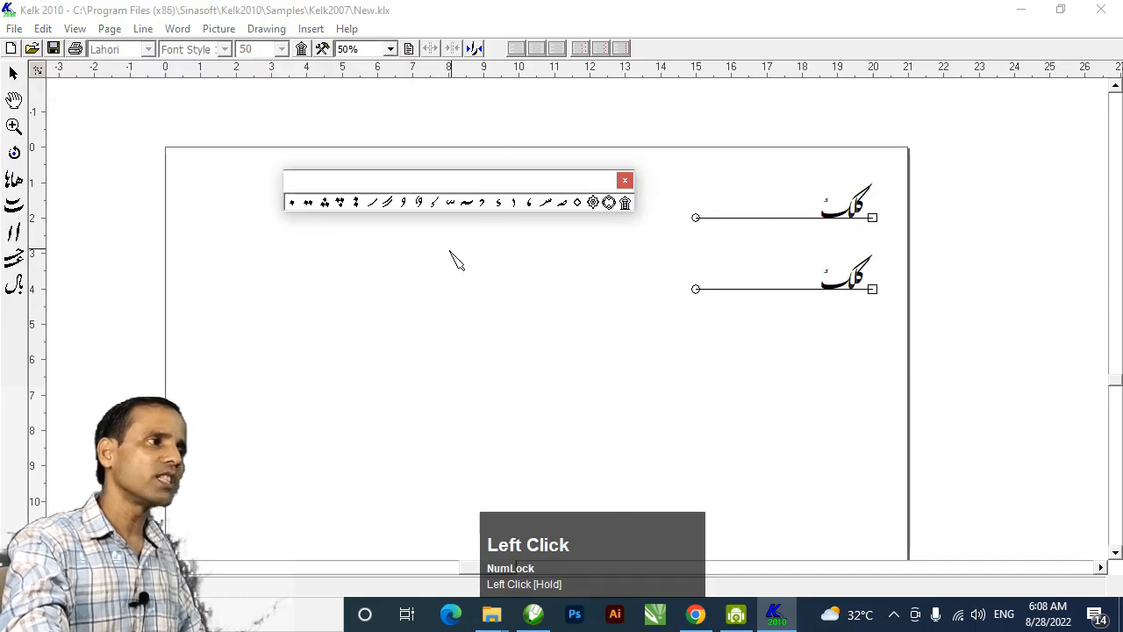
{"action": "left_click", "coordinate": [625, 180]}
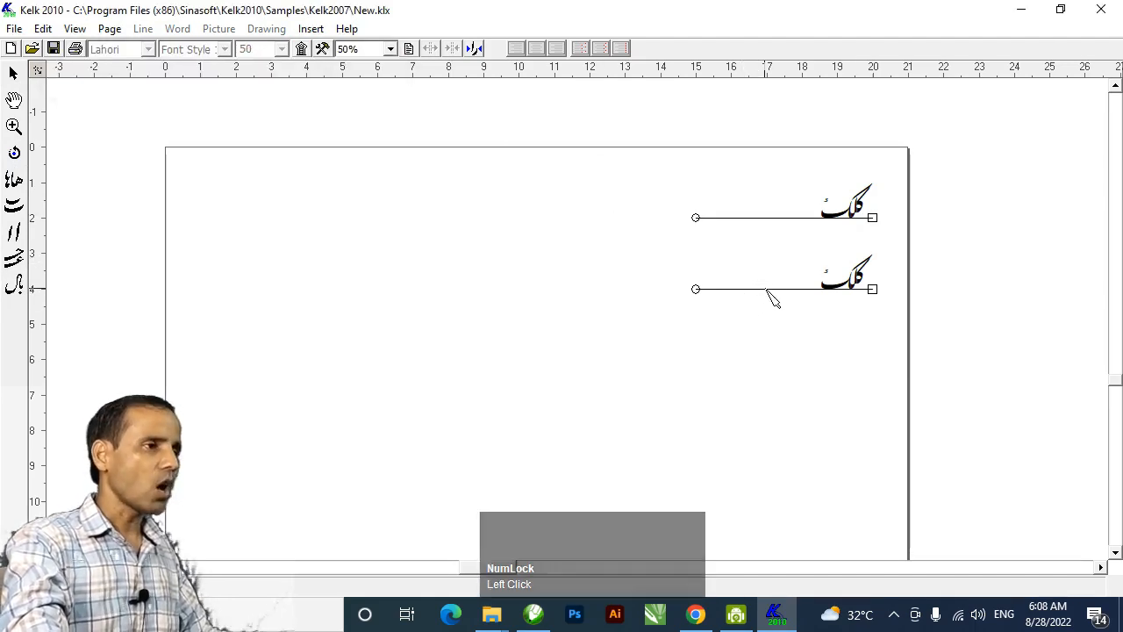
Step: Lengthen the first text line's baseline to about 78 mm by moving its circular end point outward
{"action": "key", "text": "ctrl+z"}
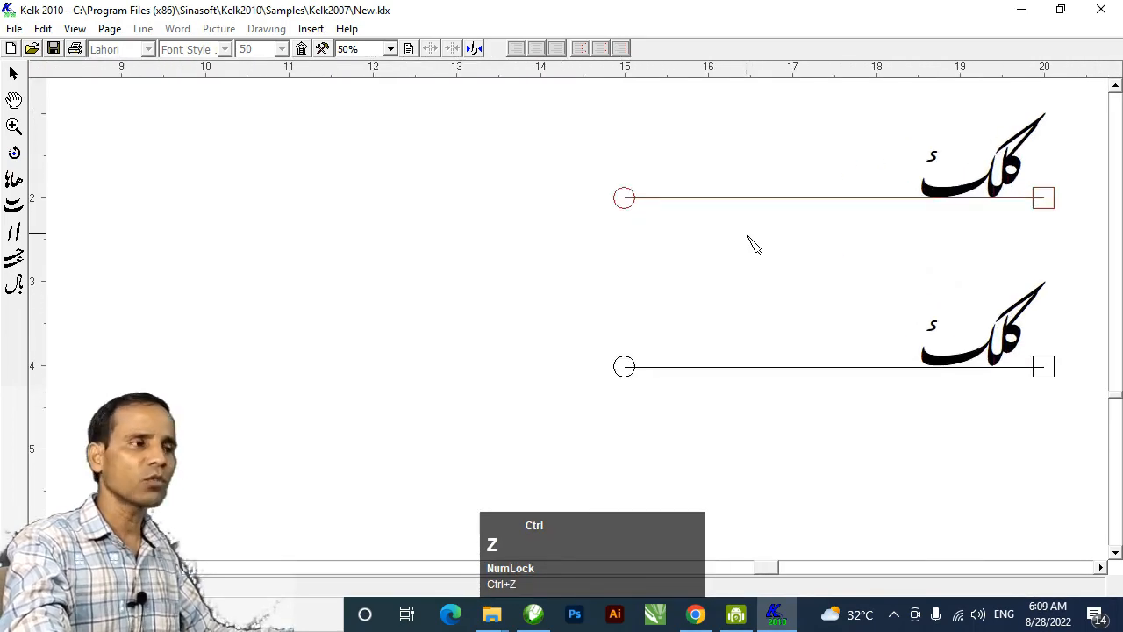
{"action": "key", "text": "space"}
{"action": "left_click_drag", "start_coordinate": [795, 266], "coordinate": [631, 344]}
{"action": "key", "text": "space"}
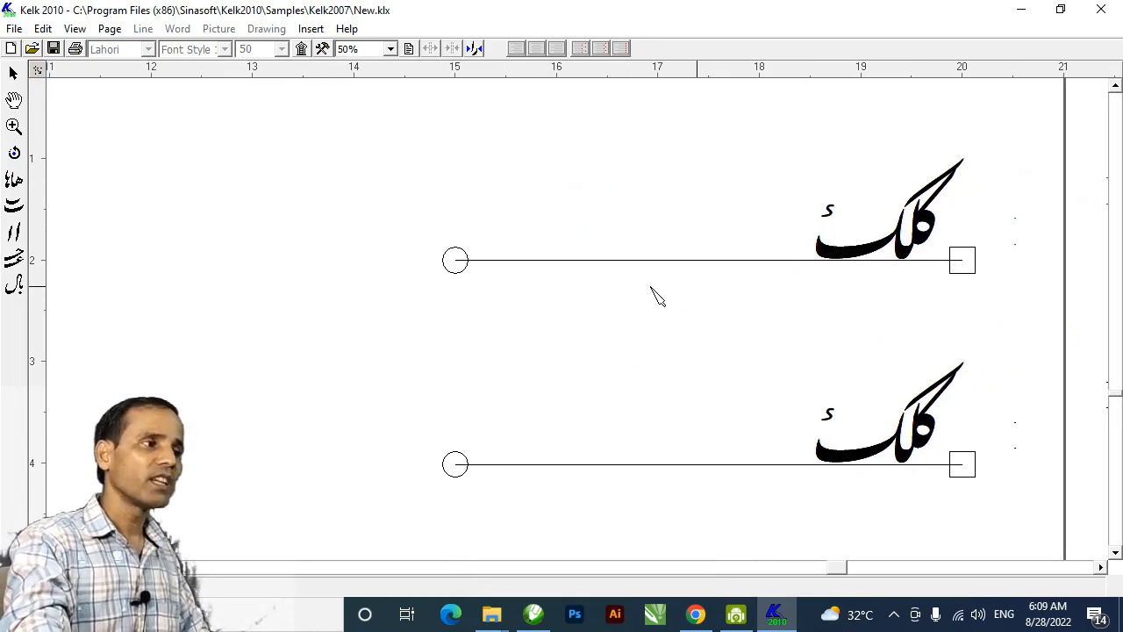
{"action": "left_click", "coordinate": [453, 264]}
{"action": "left_click_drag", "start_coordinate": [207, 271], "coordinate": [172, 279]}
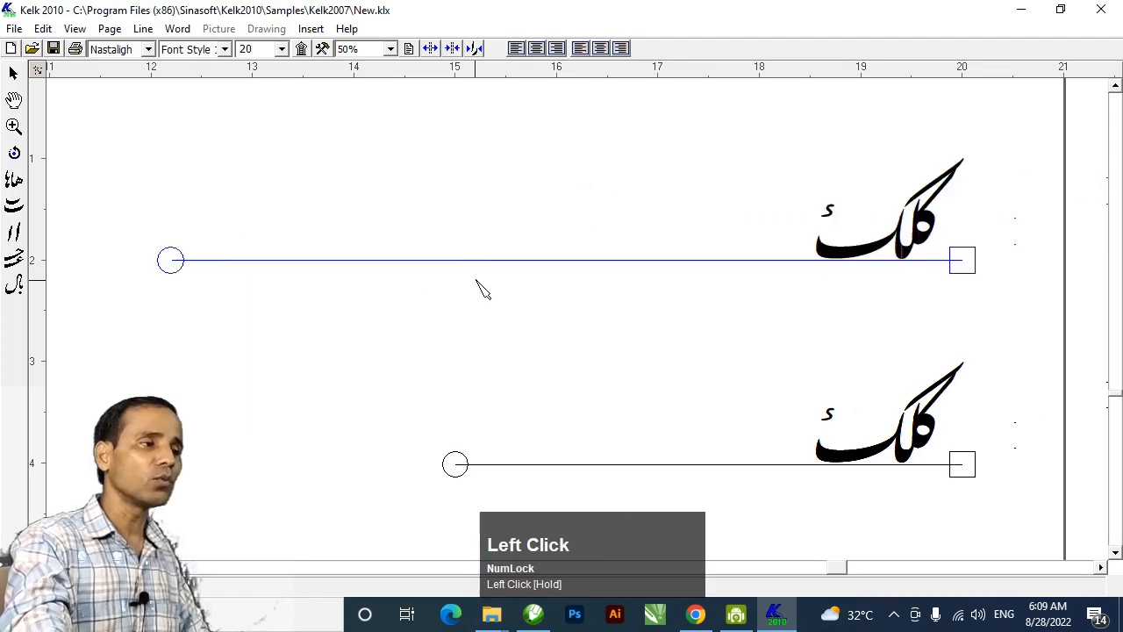
Step: In the first line's properties, switch text entry to Operating System and the keyboard to Urdu (Pakistan) InPage Phonetic 1.1
{"action": "left_click", "coordinate": [554, 311]}
{"action": "key", "text": "space"}
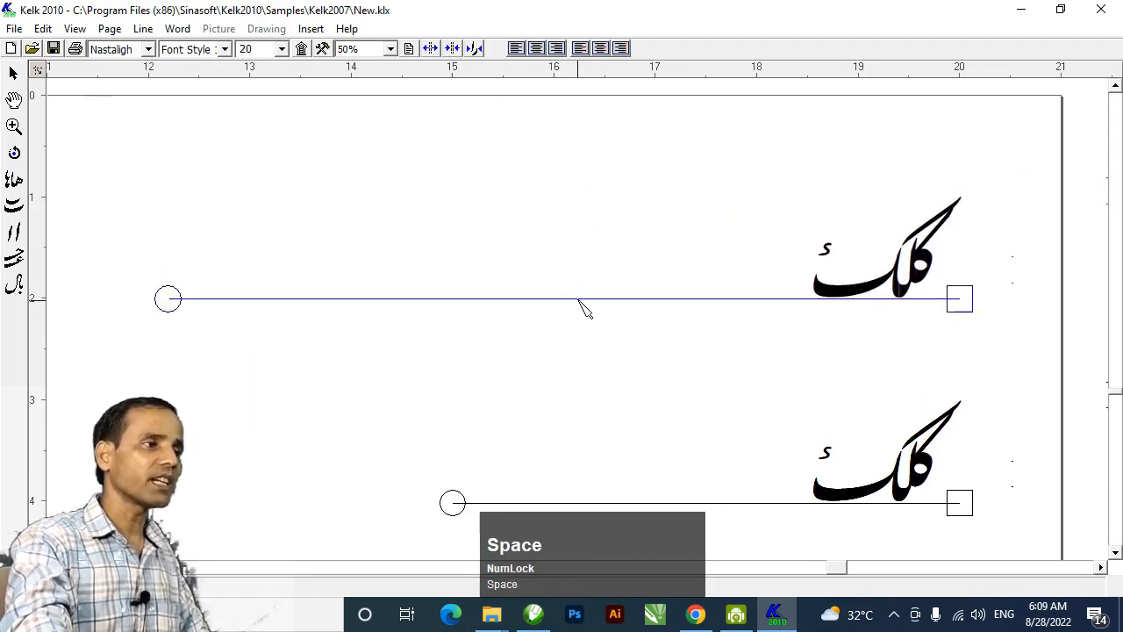
{"action": "right_click", "coordinate": [577, 299]}
{"action": "left_click", "coordinate": [619, 426]}
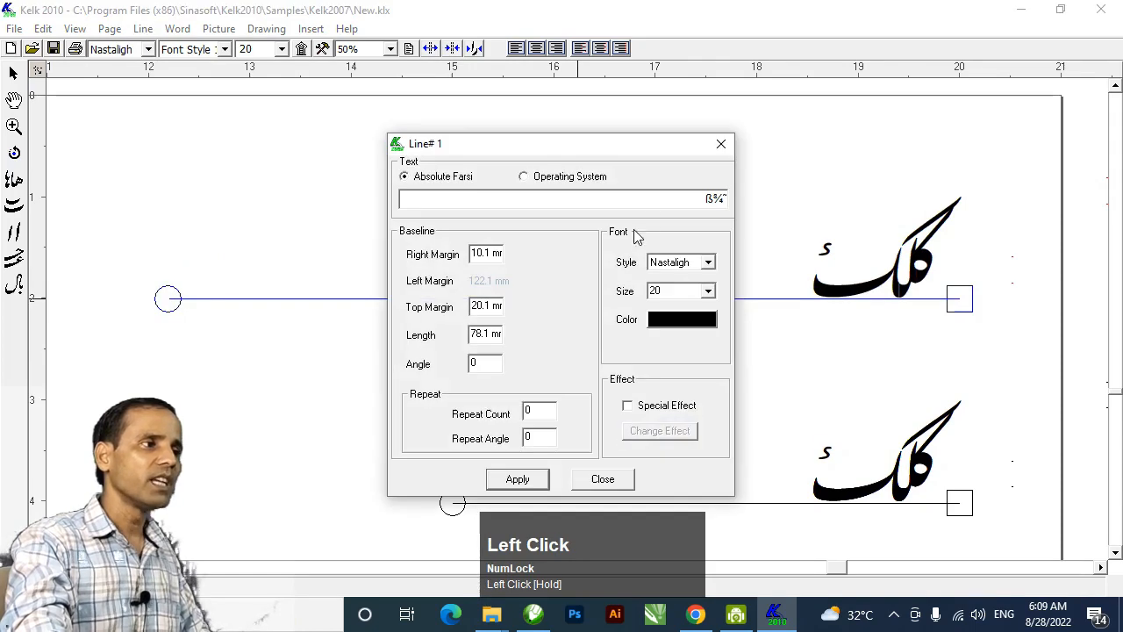
{"action": "left_click", "coordinate": [524, 177]}
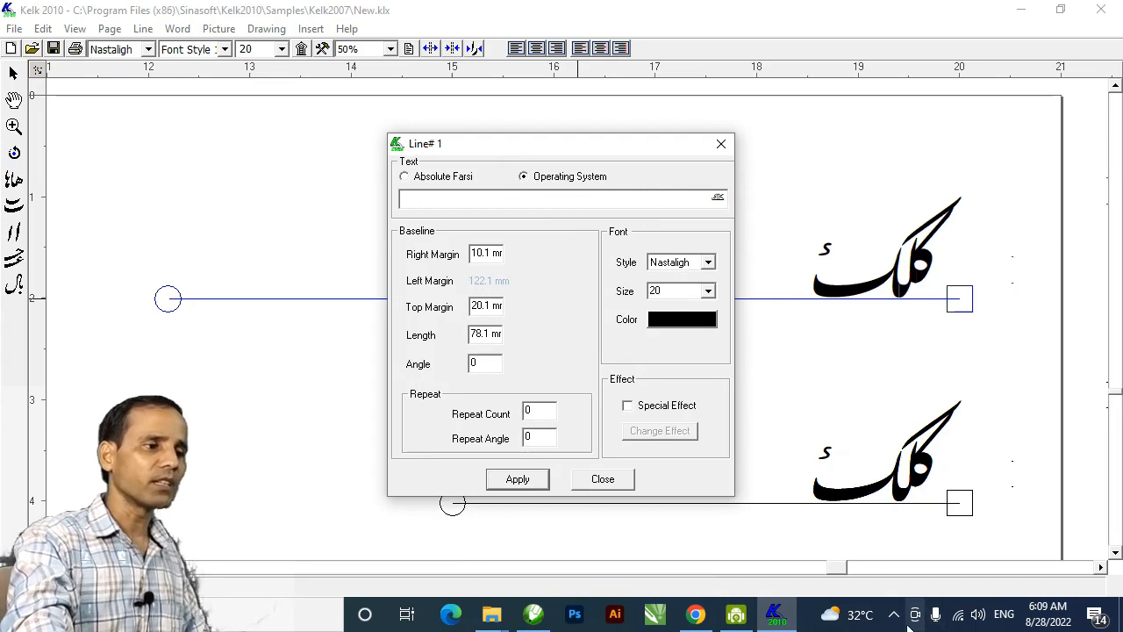
{"action": "left_click", "coordinate": [1005, 616]}
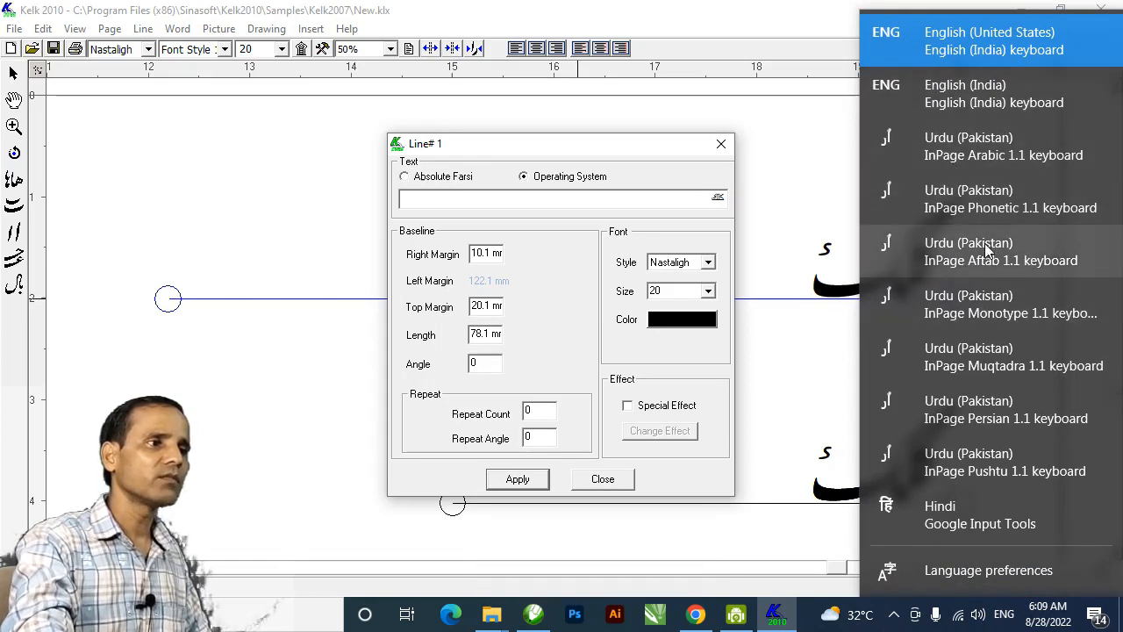
{"action": "left_click", "coordinate": [976, 205]}
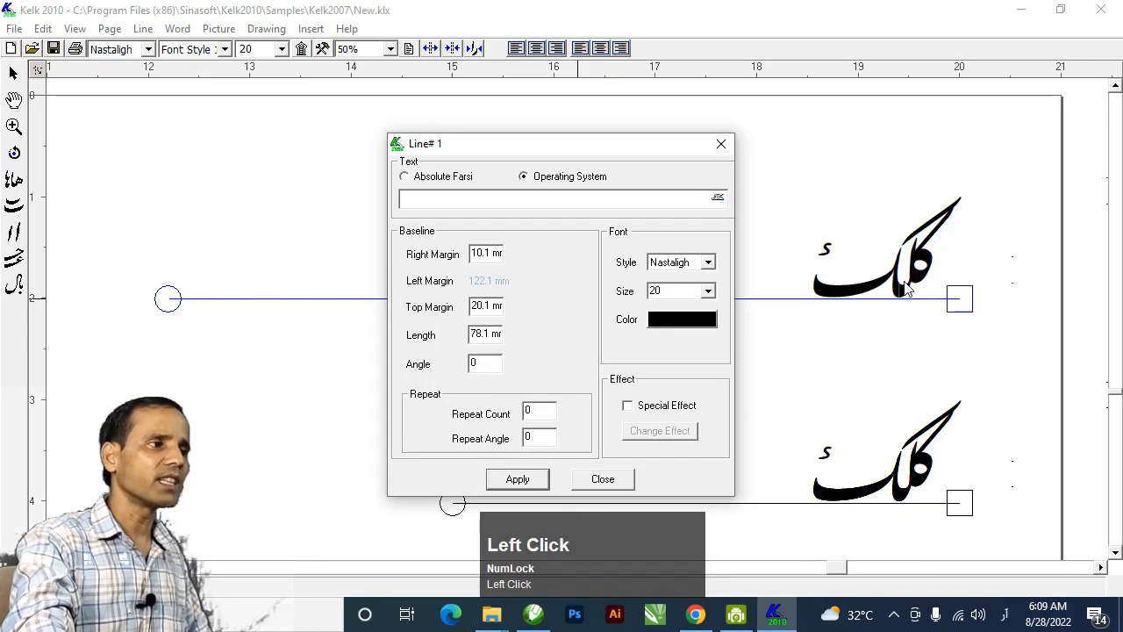
Step: Replace the first line's text with "ضمیر اردو ارٹ سٹوڈیو" and apply it to the page
{"action": "key", "text": "End"}
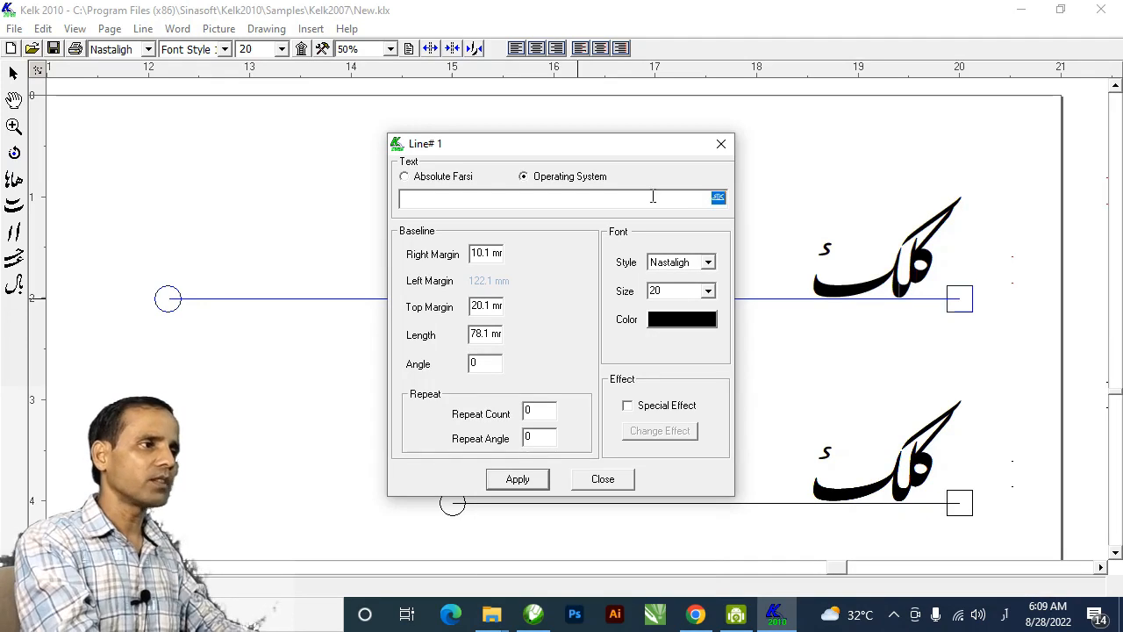
{"action": "type", "text": "ضمیر"}
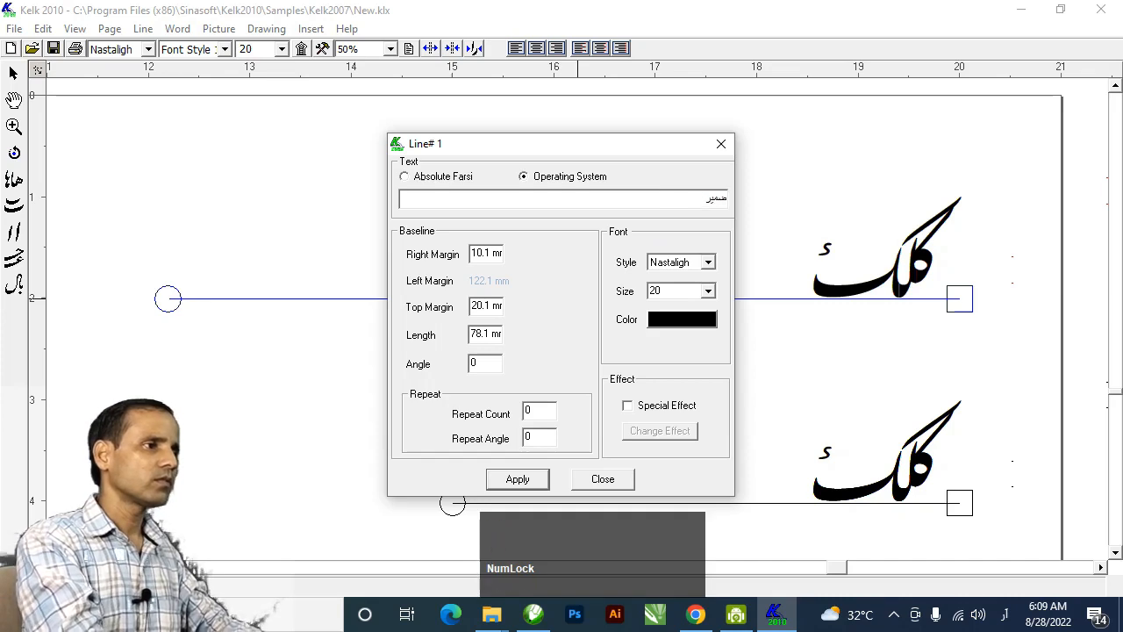
{"action": "type", "text": " ا"}
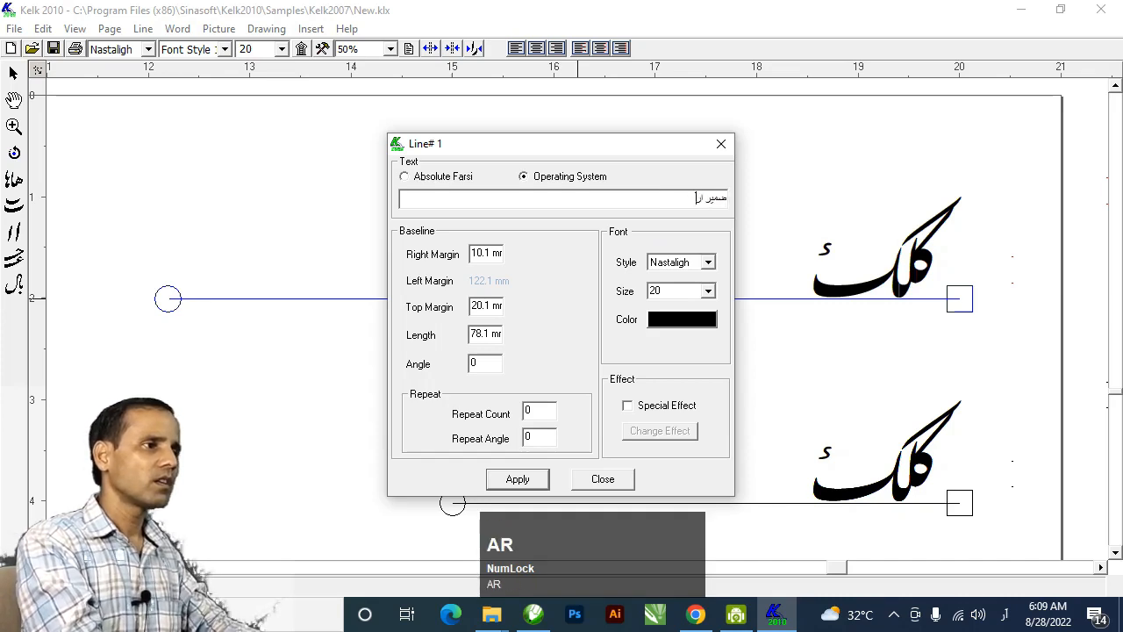
{"action": "type", "text": "ردو ارٹ "}
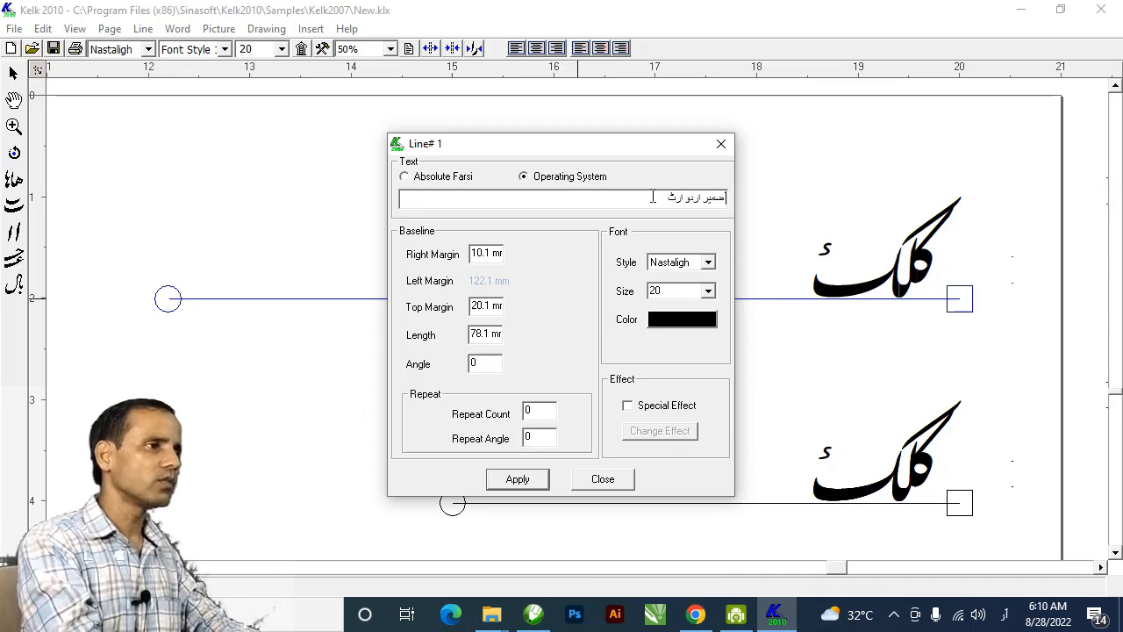
{"action": "type", "text": "سٹوڈیو"}
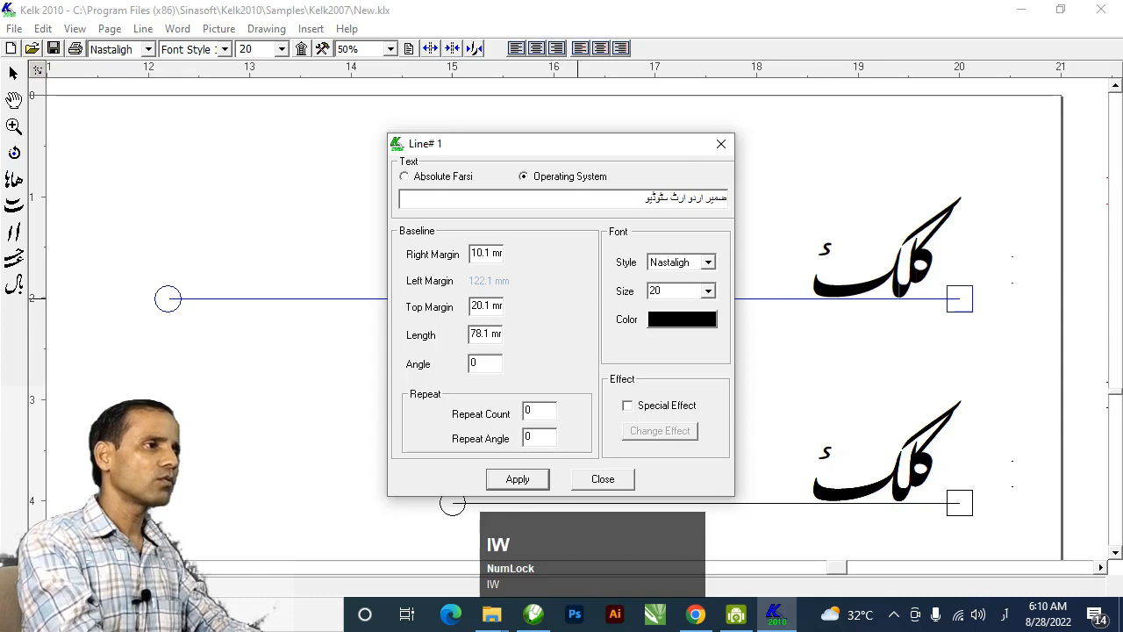
{"action": "left_click", "coordinate": [408, 300]}
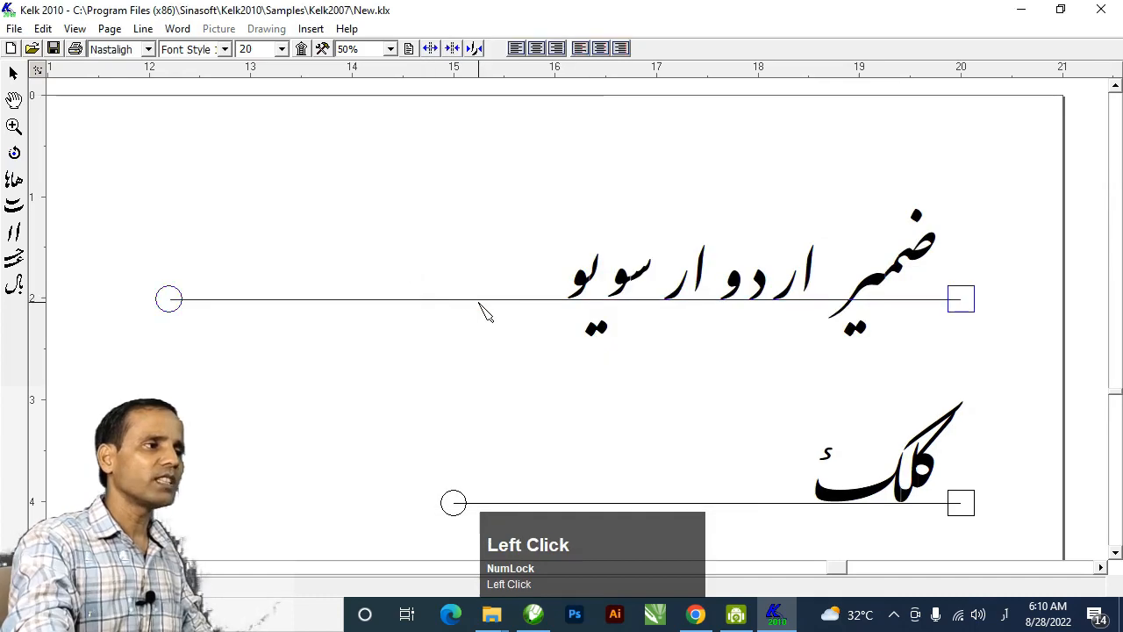
Step: Reopen the first line's properties, and switch to the English (India) keyboard and Absolute Farsi text entry
{"action": "left_click", "coordinate": [479, 301]}
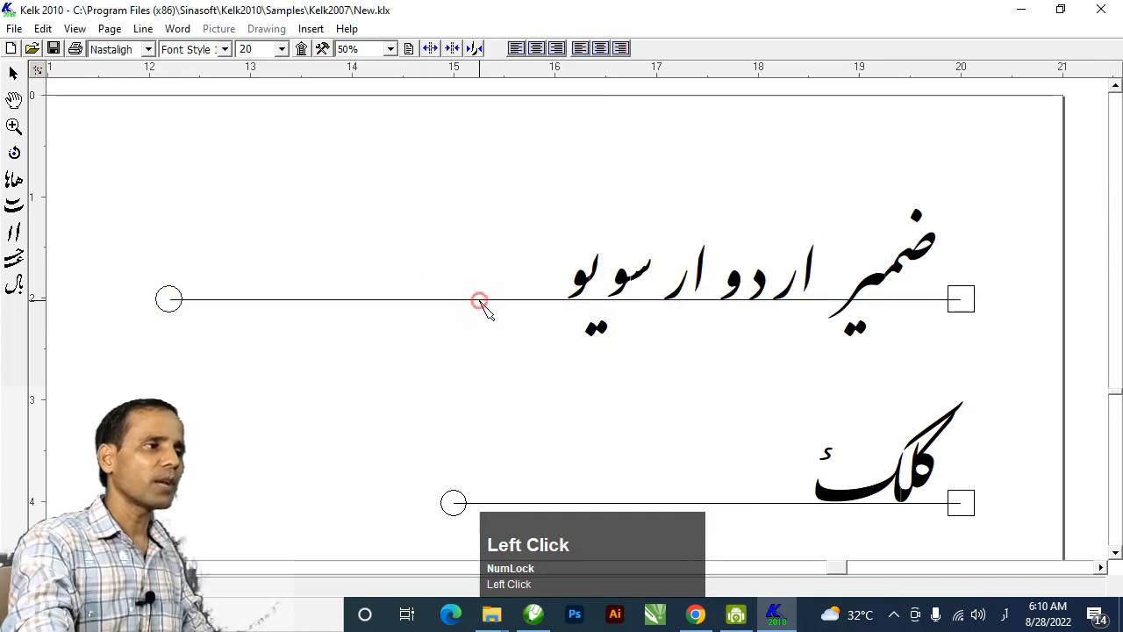
{"action": "right_click", "coordinate": [480, 301]}
{"action": "left_click", "coordinate": [461, 303]}
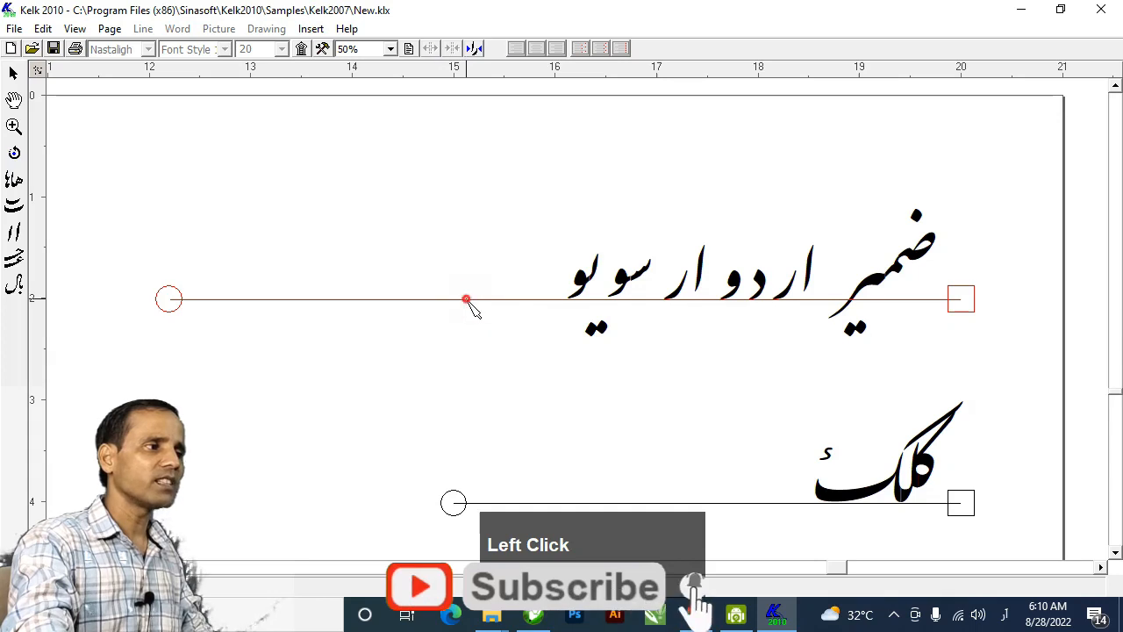
{"action": "right_click", "coordinate": [467, 300]}
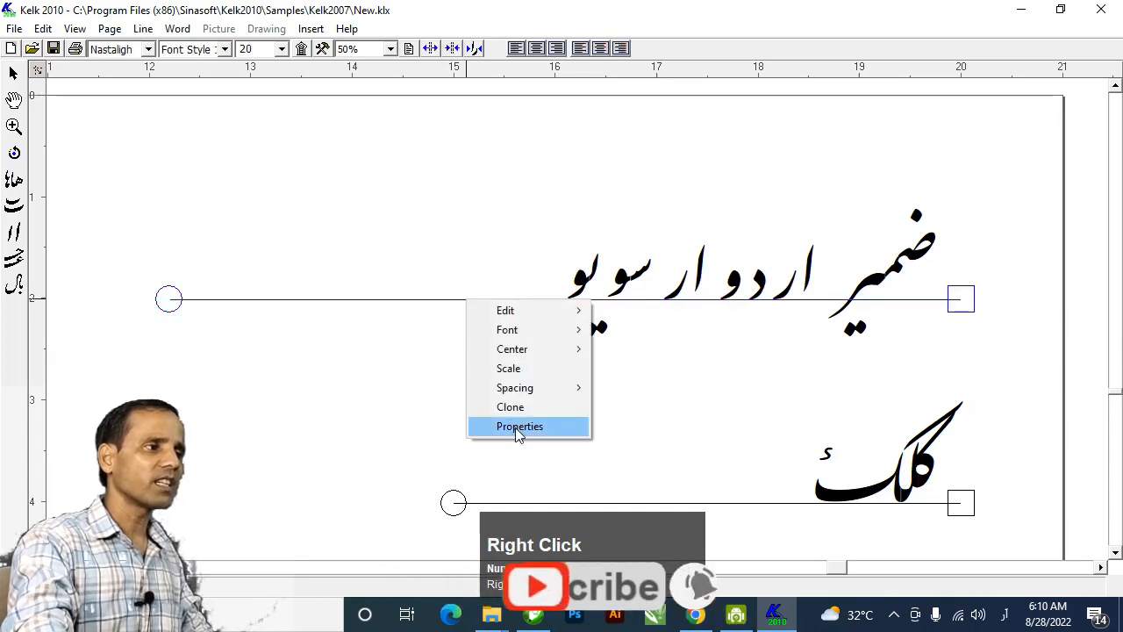
{"action": "left_click", "coordinate": [494, 426]}
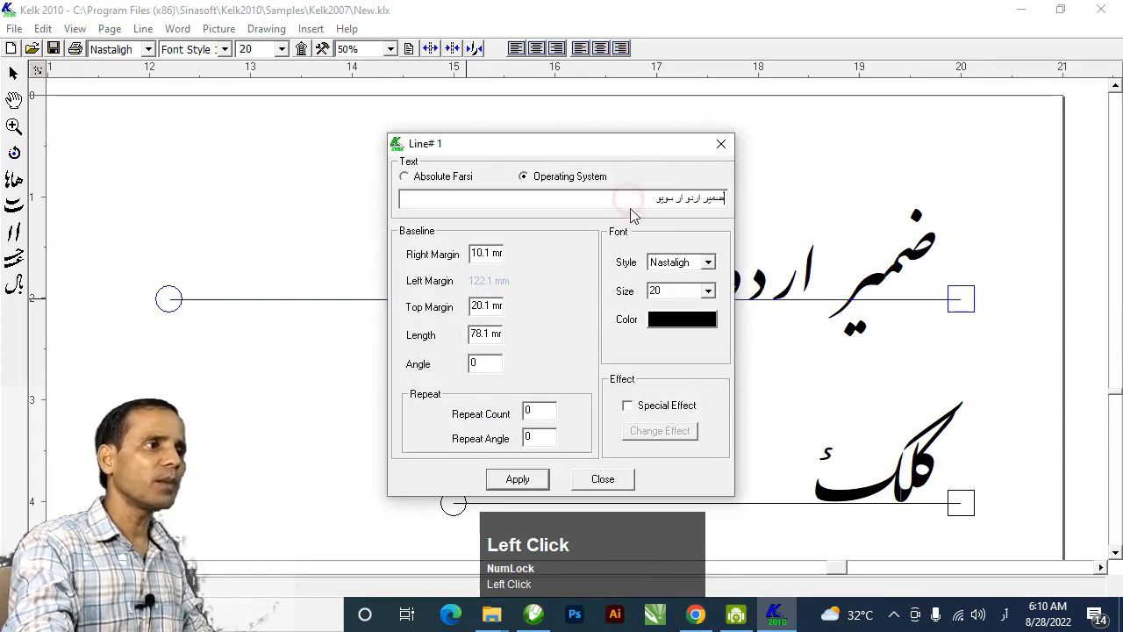
{"action": "key", "text": "shift+End"}
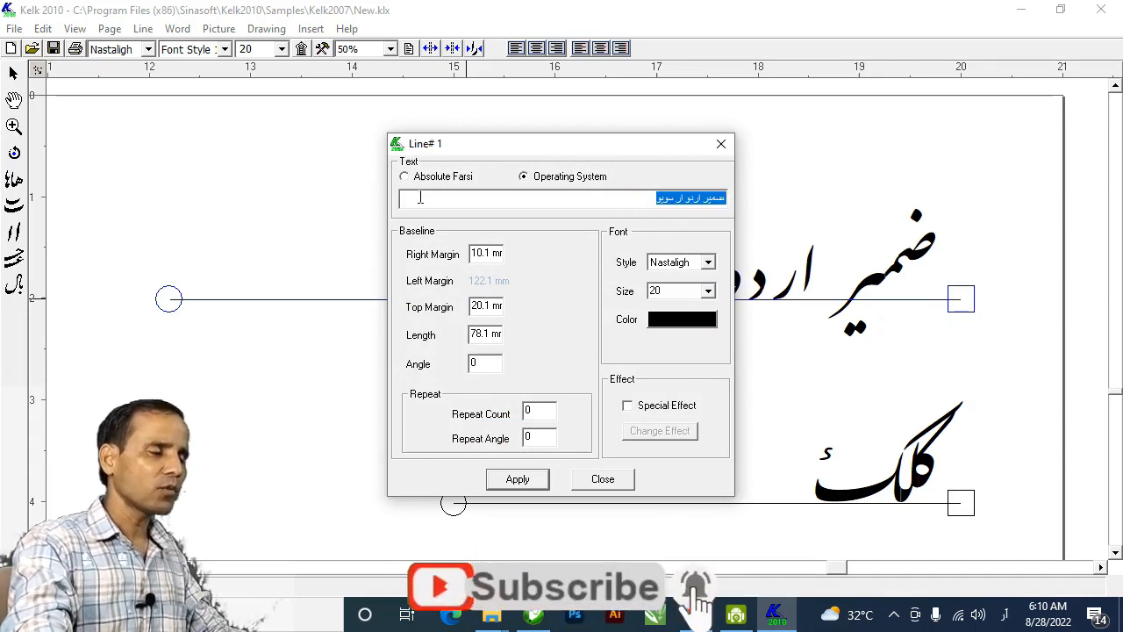
{"action": "left_click", "coordinate": [1005, 614]}
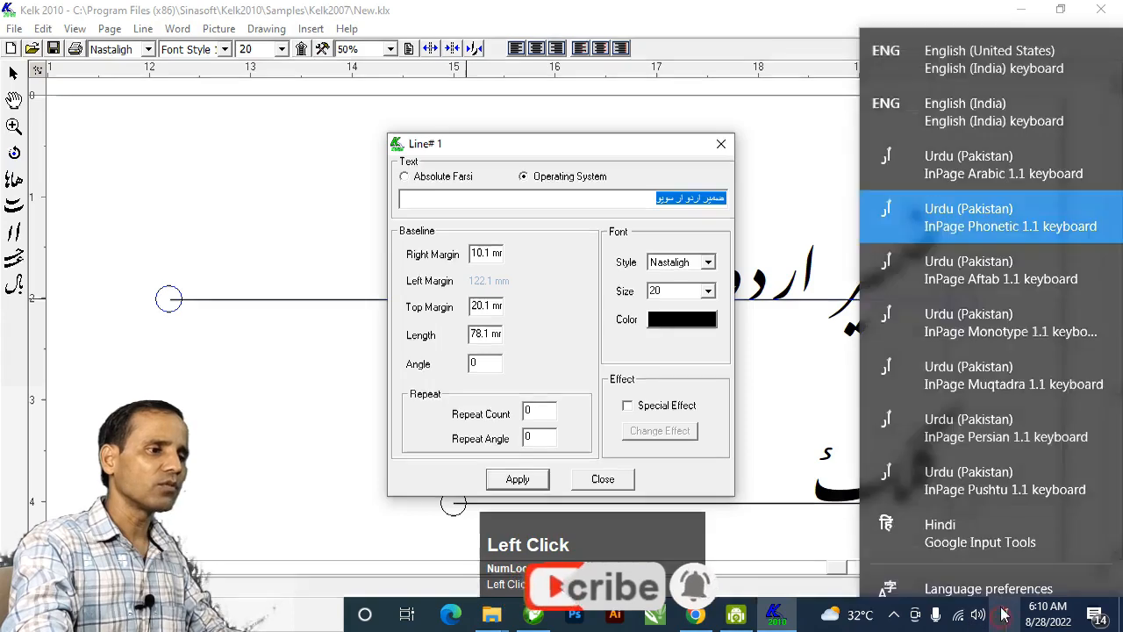
{"action": "left_click", "coordinate": [981, 85]}
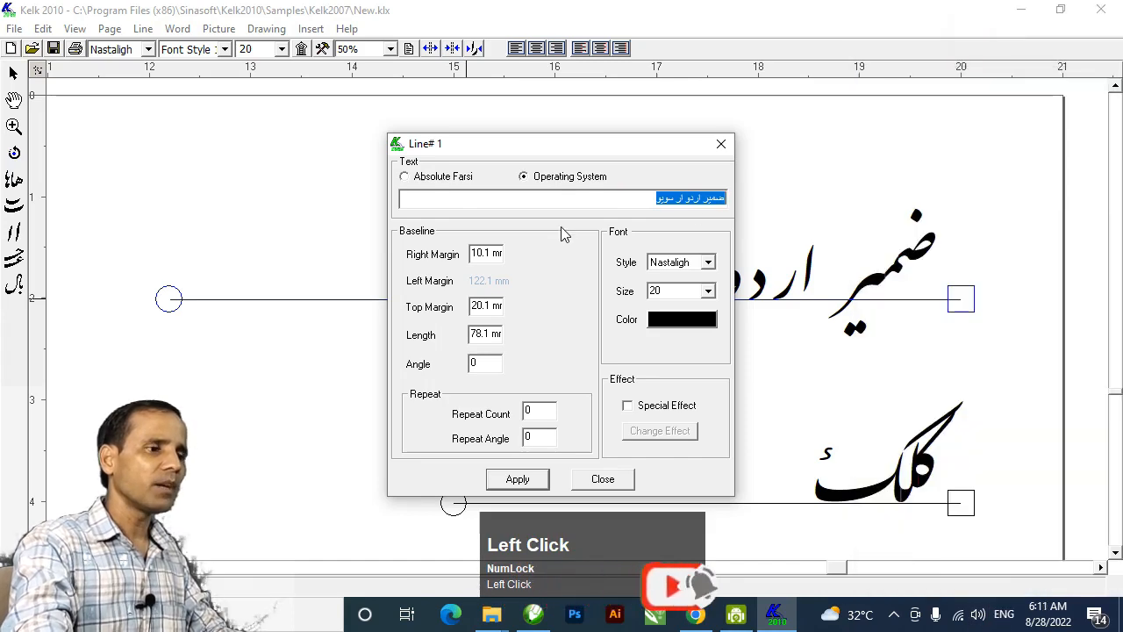
{"action": "left_click", "coordinate": [404, 176]}
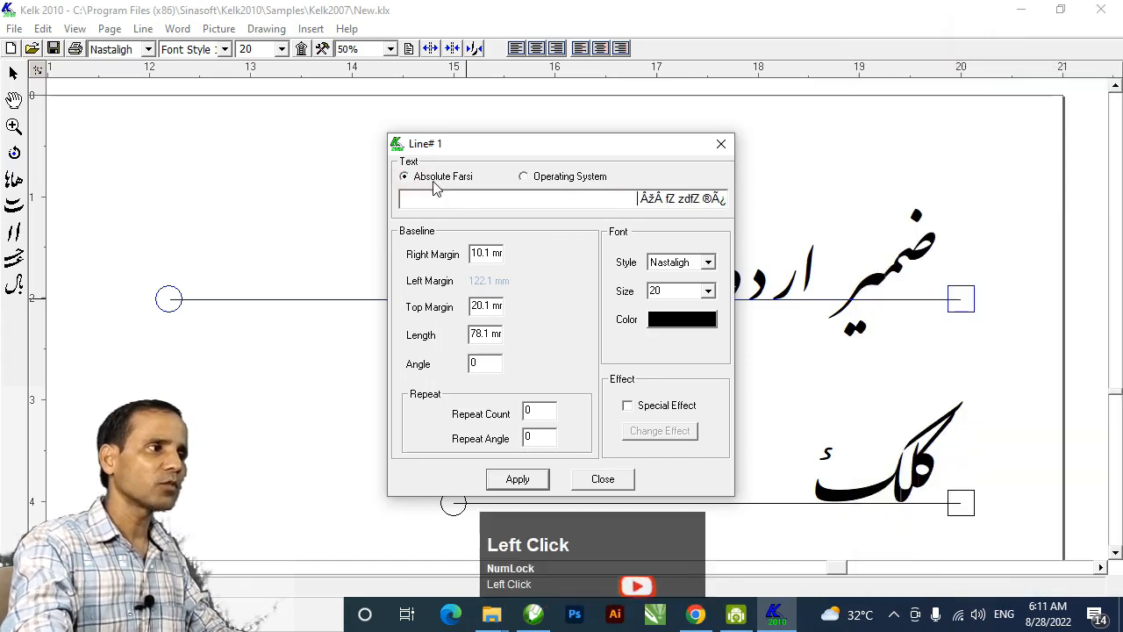
Step: Replace the first line's text with the letters ش and س, applying each one to the page
{"action": "key", "text": "shift+Home"}
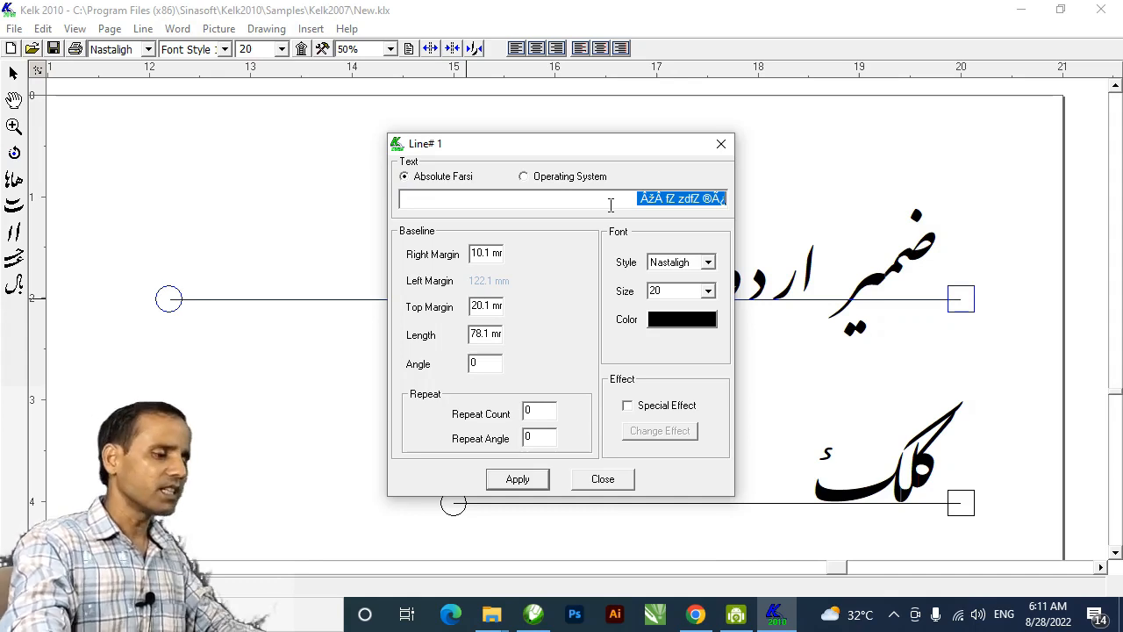
{"action": "type", "text": "a"}
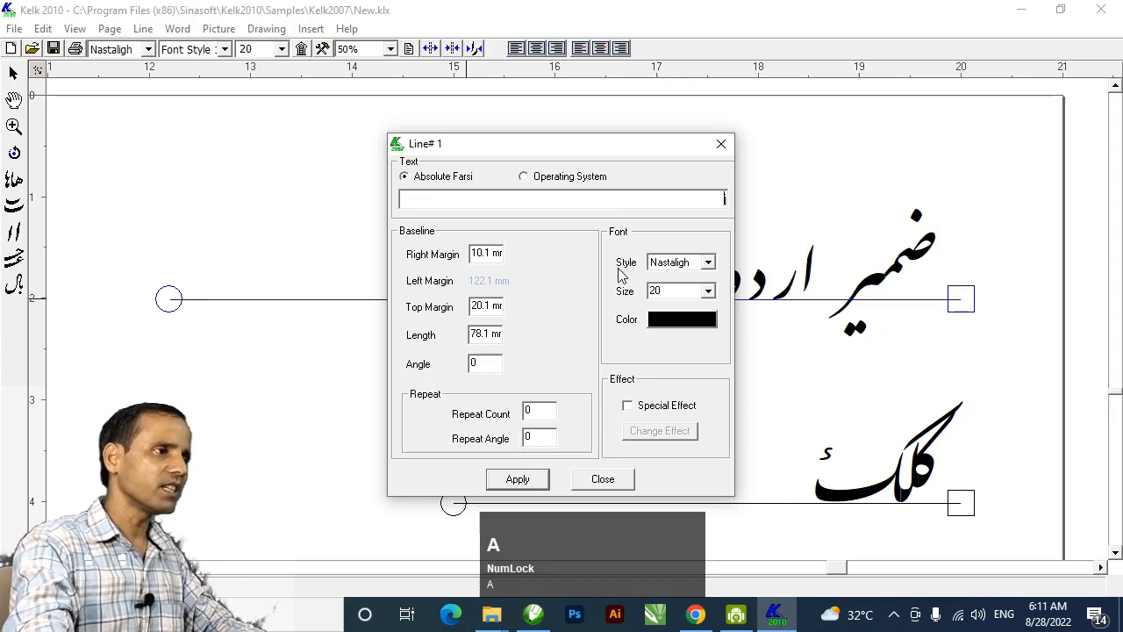
{"action": "left_click", "coordinate": [518, 479]}
{"action": "left_click", "coordinate": [695, 199]}
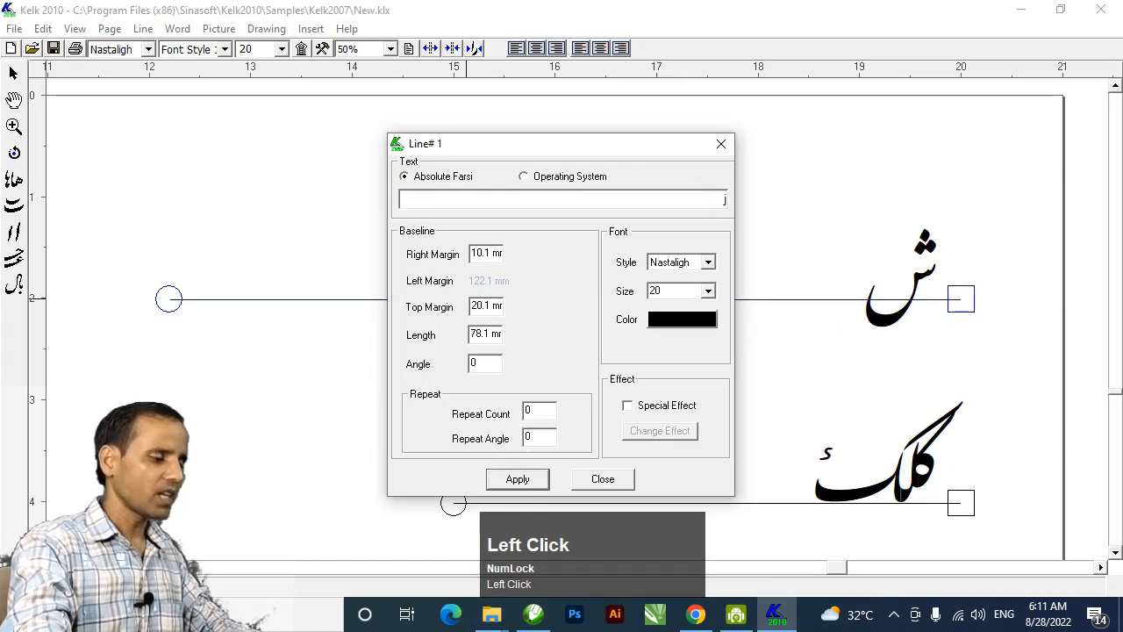
{"action": "type", "text": "s"}
{"action": "left_click", "coordinate": [517, 478]}
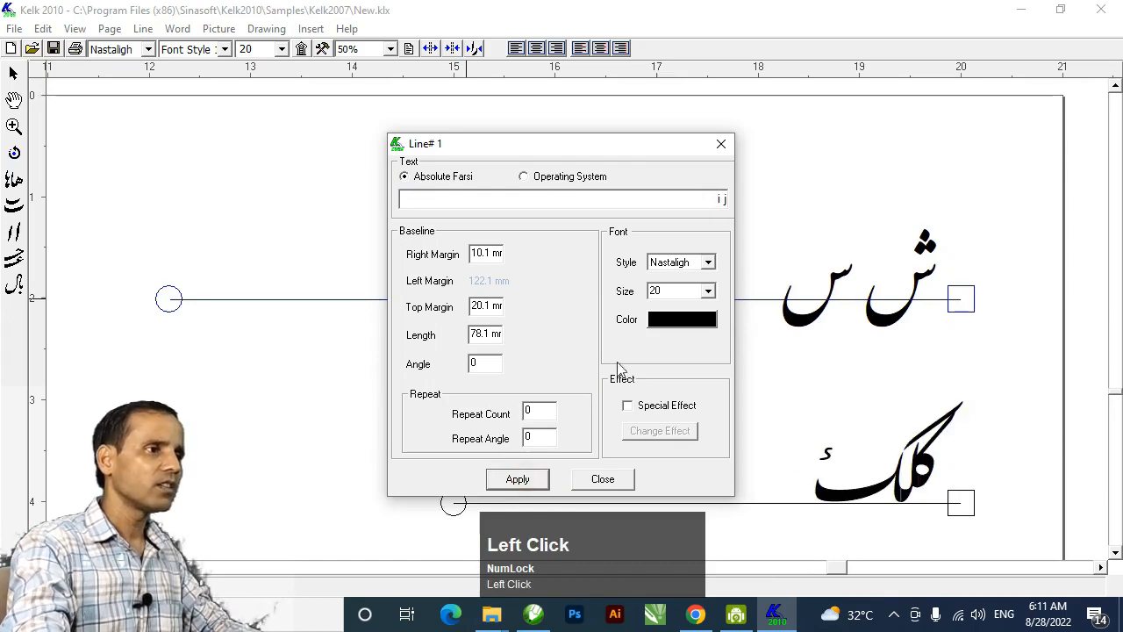
Step: Append the letters ی ب ض ص ث to the first line, moving the properties dialog clear of the text
{"action": "left_click", "coordinate": [685, 199]}
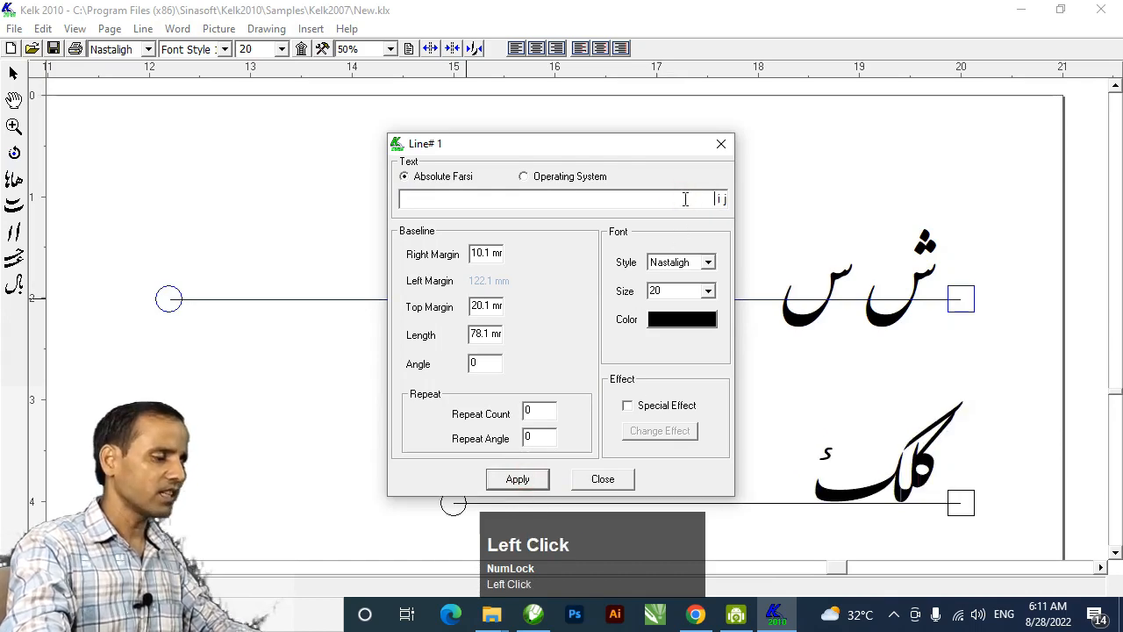
{"action": "type", "text": "d"}
{"action": "left_click_drag", "start_coordinate": [631, 150], "coordinate": [451, 149]}
{"action": "left_click", "coordinate": [497, 199]}
{"action": "type", "text": "f"}
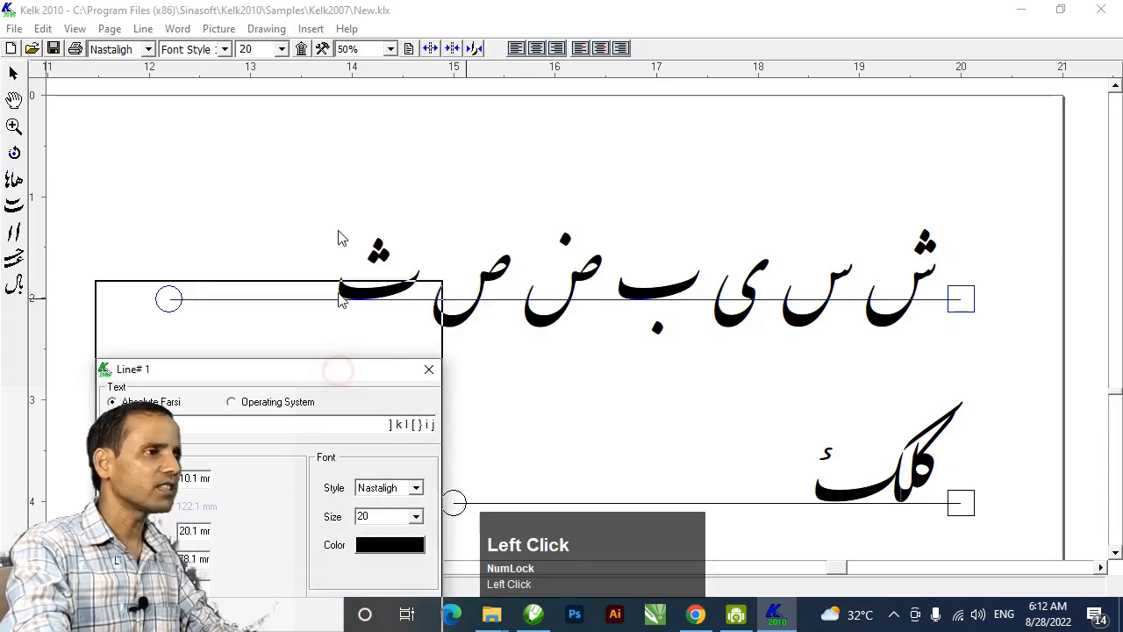
{"action": "left_click_drag", "start_coordinate": [343, 377], "coordinate": [452, 88]}
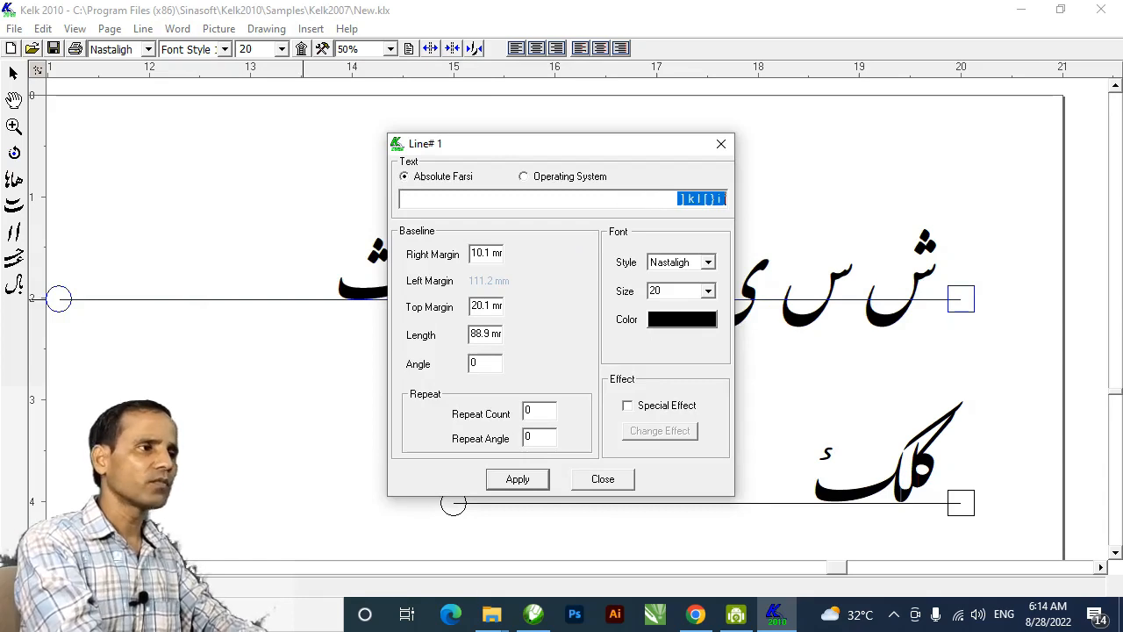
Step: Replace the first line's text with ضمیر and add اردو after it, applying each word to the page
{"action": "type", "text": "qldv"}
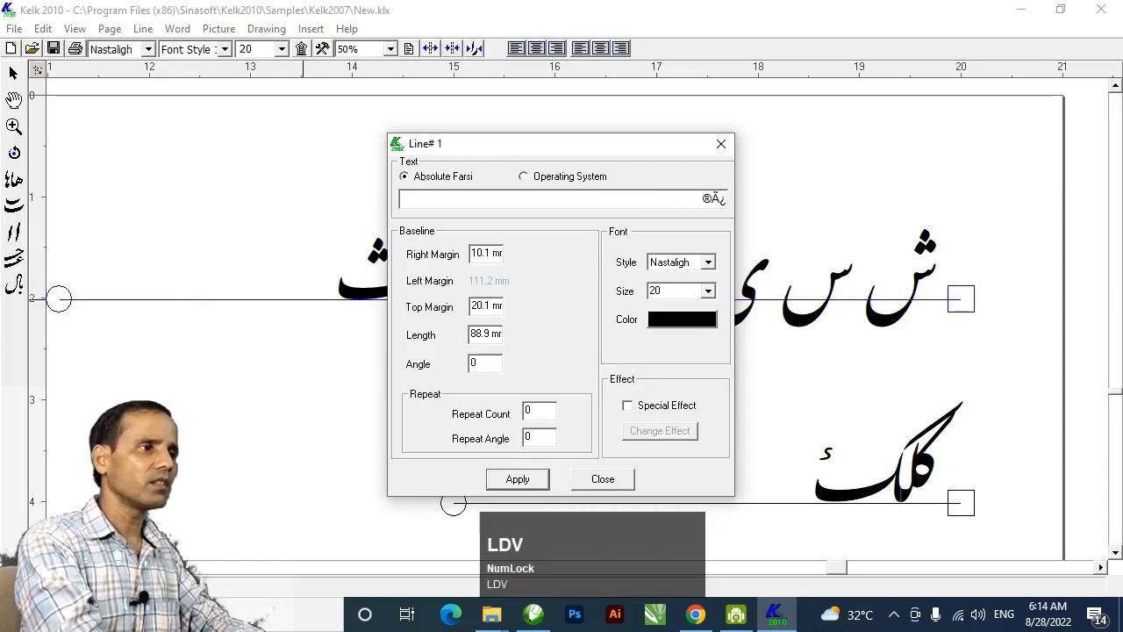
{"action": "left_click", "coordinate": [526, 480]}
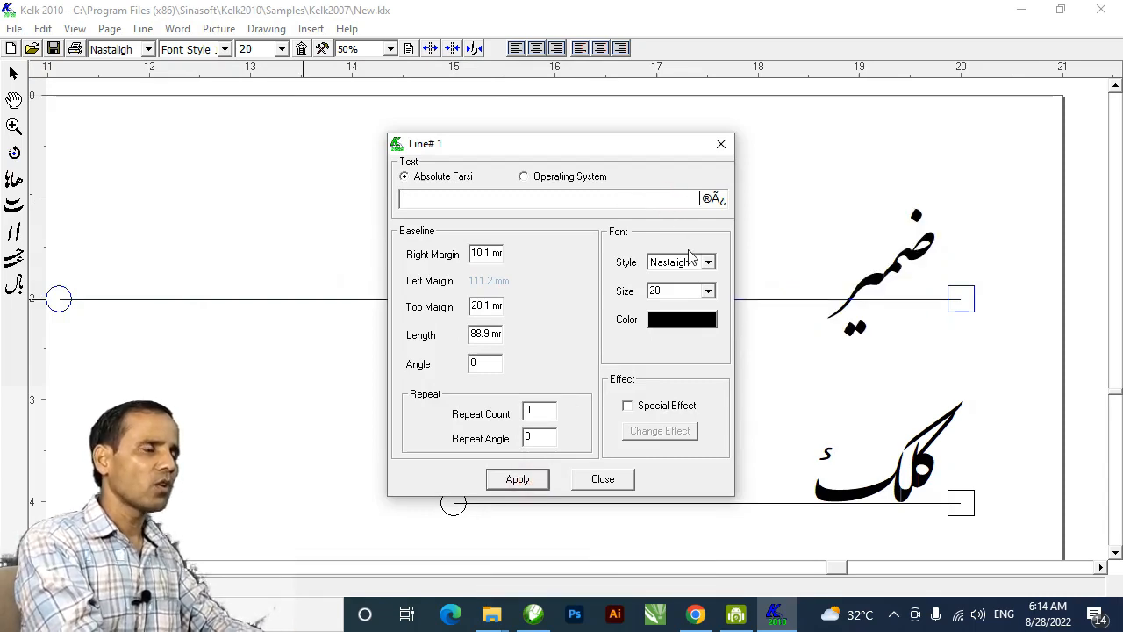
{"action": "type", "text": "hv"}
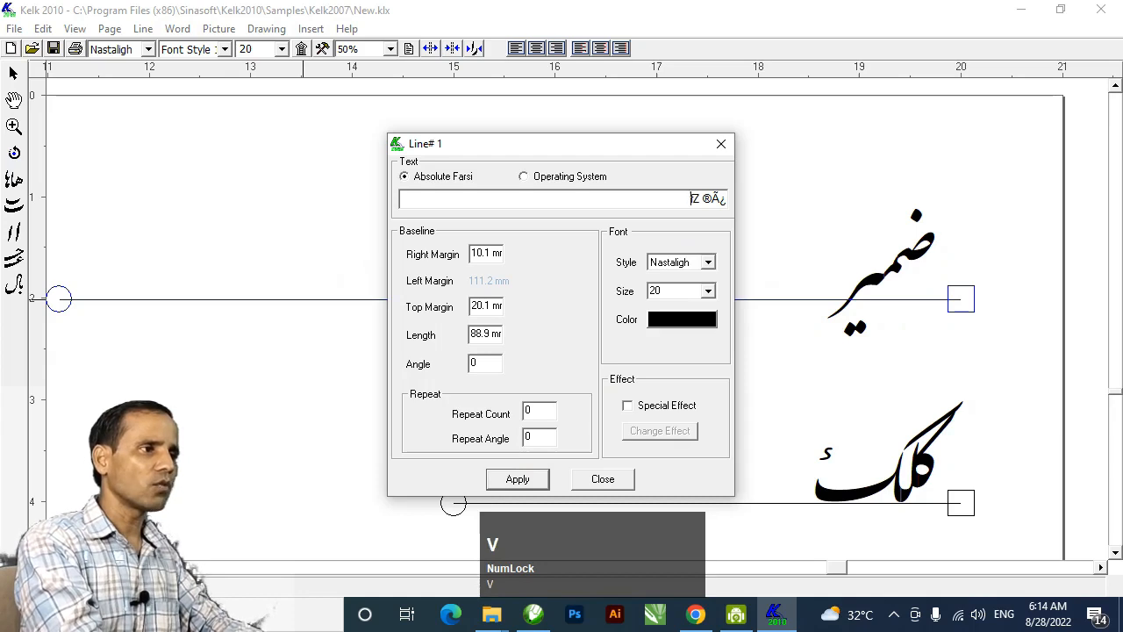
{"action": "type", "text": "n"}
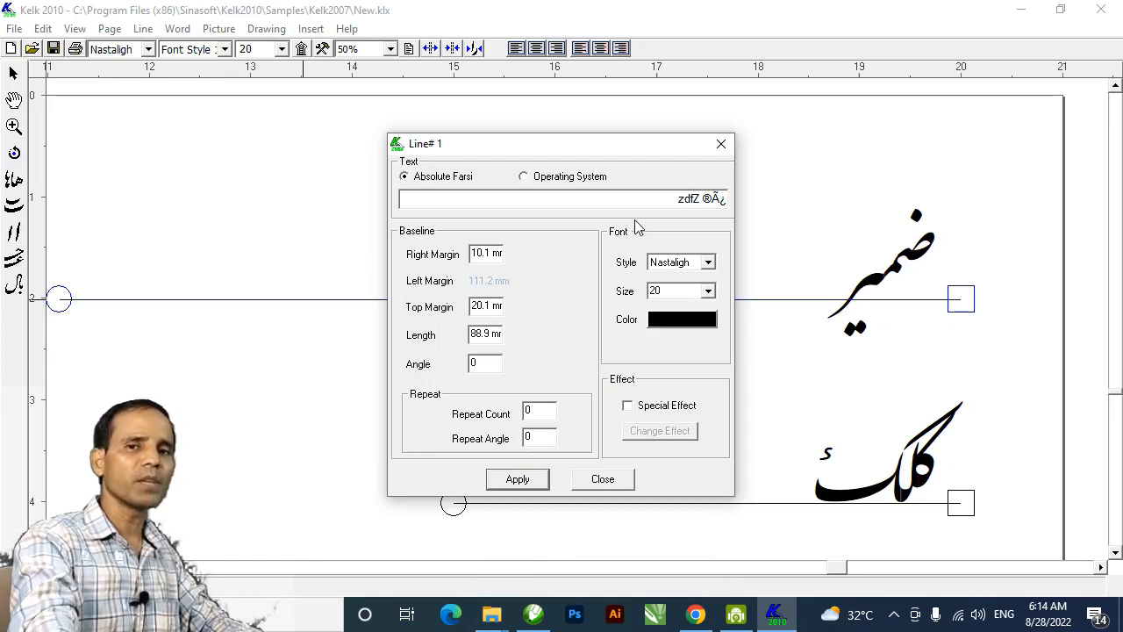
{"action": "left_click", "coordinate": [520, 482]}
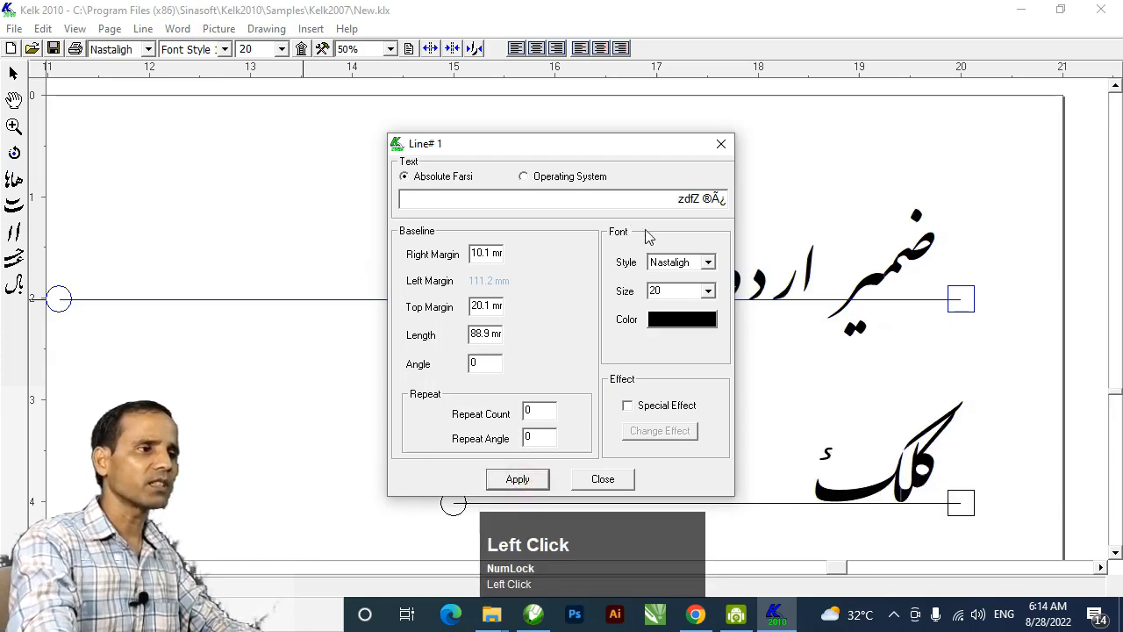
Step: Append ارث سثودیو to the first line and apply it, moving the properties dialog clear of the text
{"action": "left_click_drag", "start_coordinate": [624, 145], "coordinate": [497, 146]}
{"action": "left_click", "coordinate": [527, 199]}
{"action": "type", "text": "hv"}
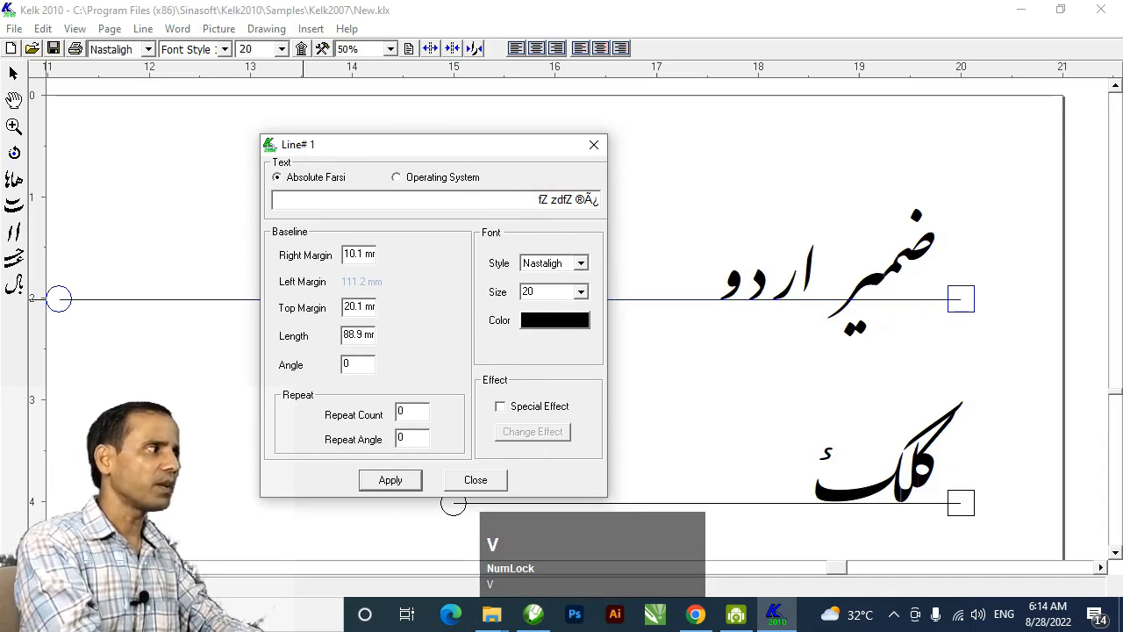
{"action": "type", "text": "e"}
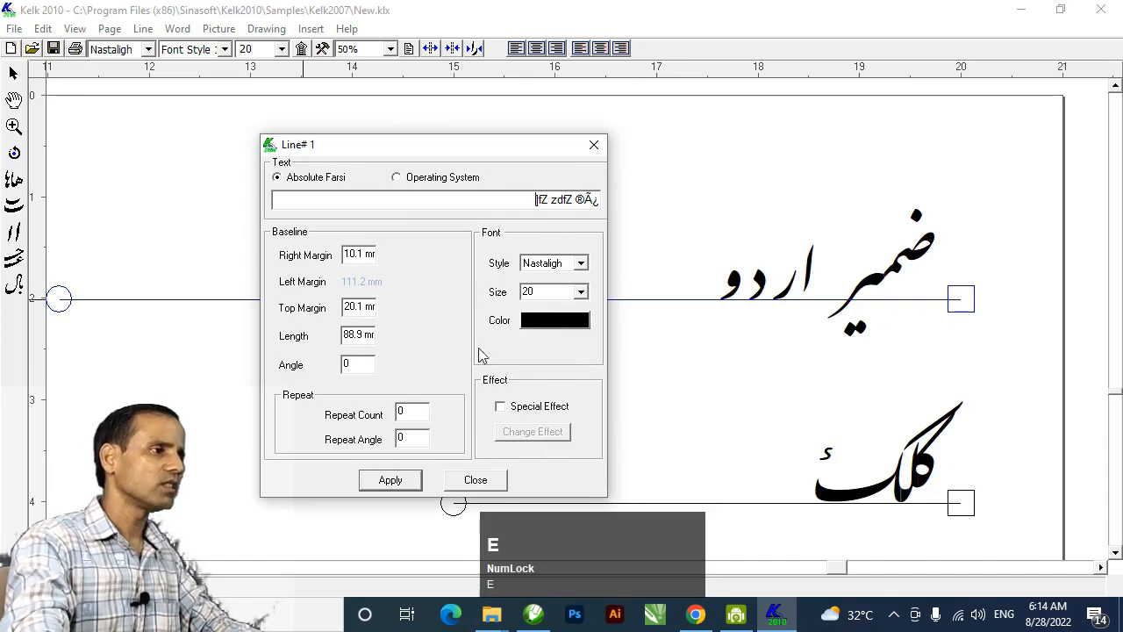
{"action": "left_click", "coordinate": [406, 481]}
{"action": "left_click_drag", "start_coordinate": [515, 155], "coordinate": [386, 136]}
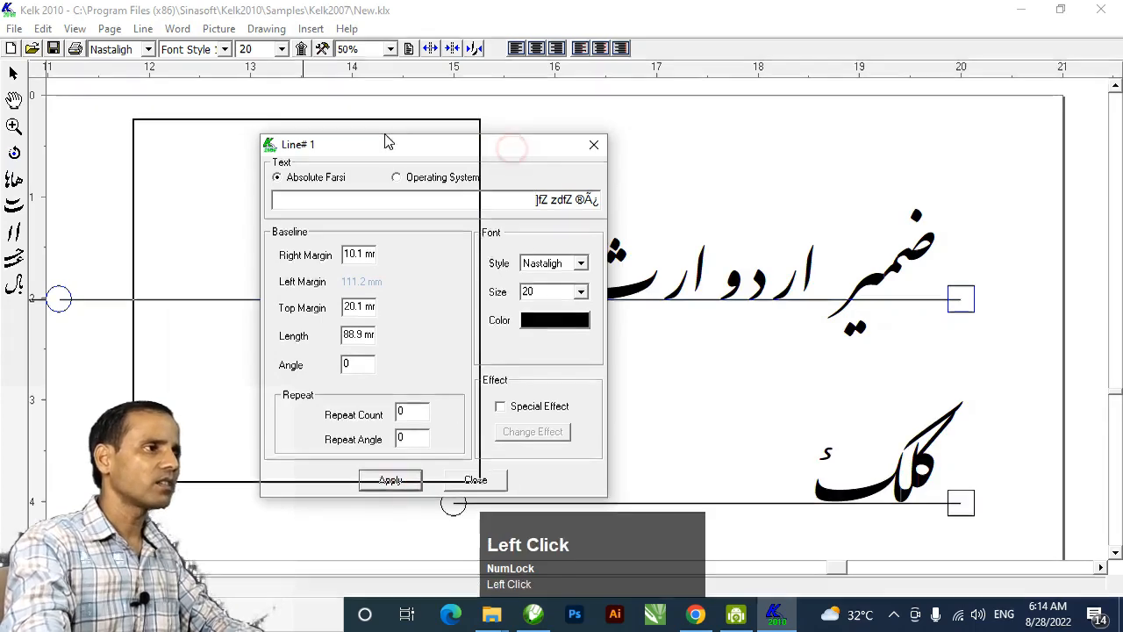
{"action": "left_click", "coordinate": [346, 462]}
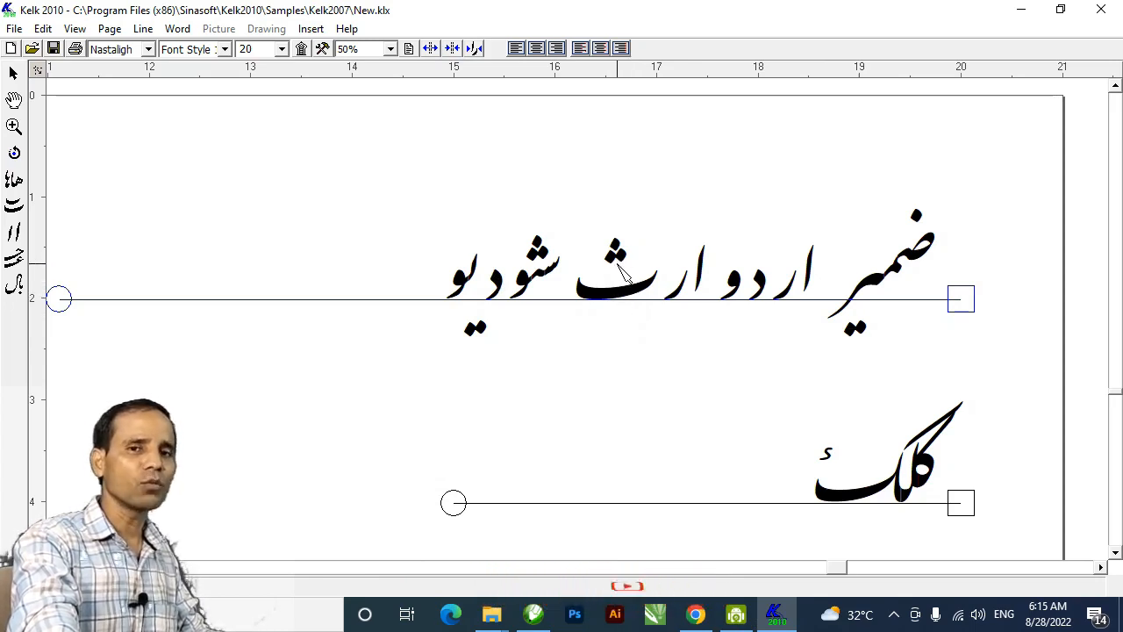
Step: Stretch the stroke before the final ر of ضمیر on the first line with the elongation tool
{"action": "key", "text": "ctrl"}
{"action": "key", "text": "ctrl+z"}
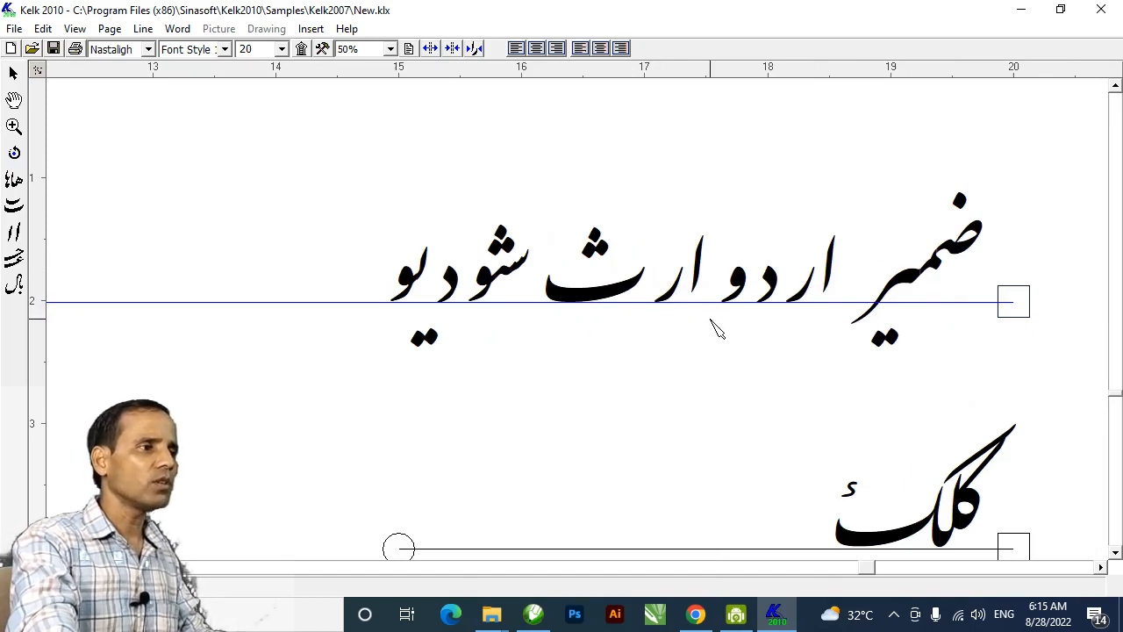
{"action": "left_click", "coordinate": [926, 282]}
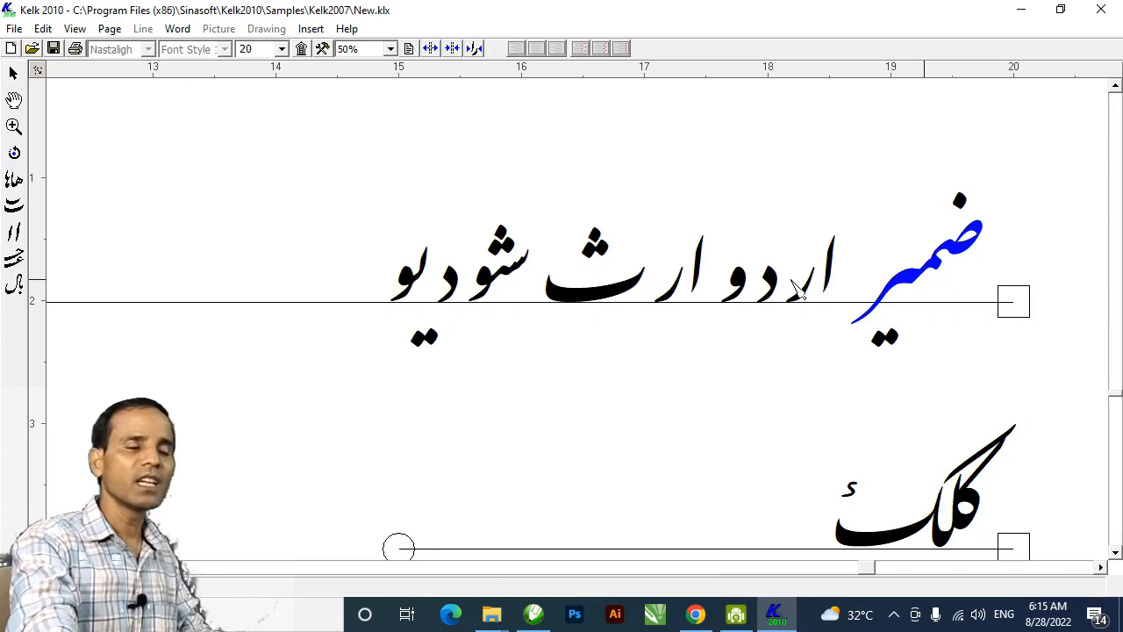
{"action": "left_click", "coordinate": [17, 263]}
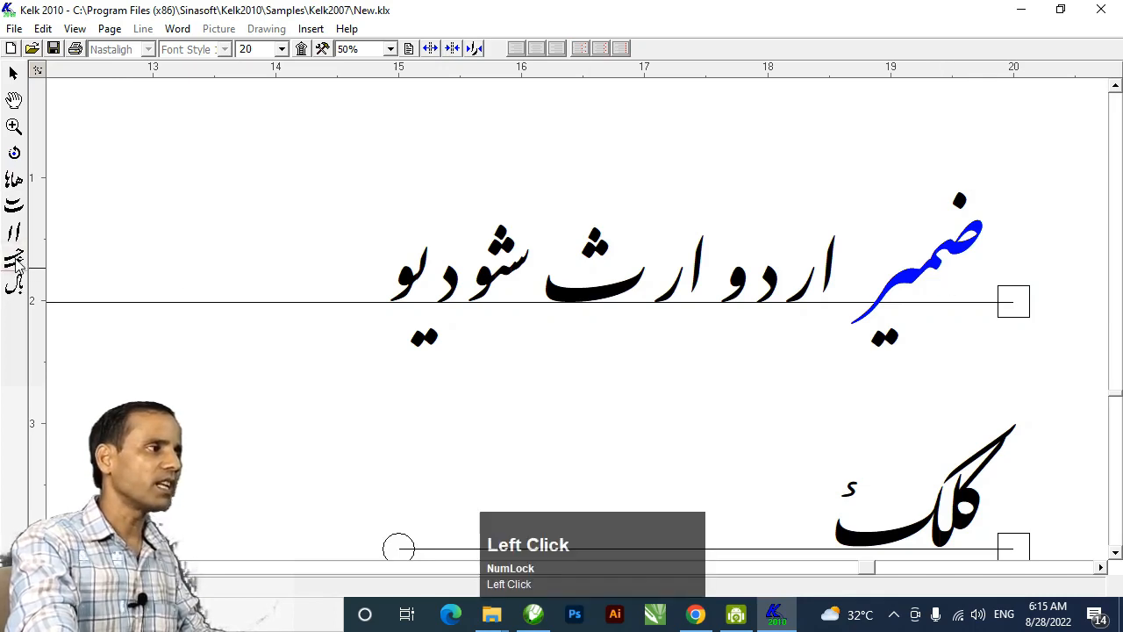
{"action": "left_click", "coordinate": [913, 276]}
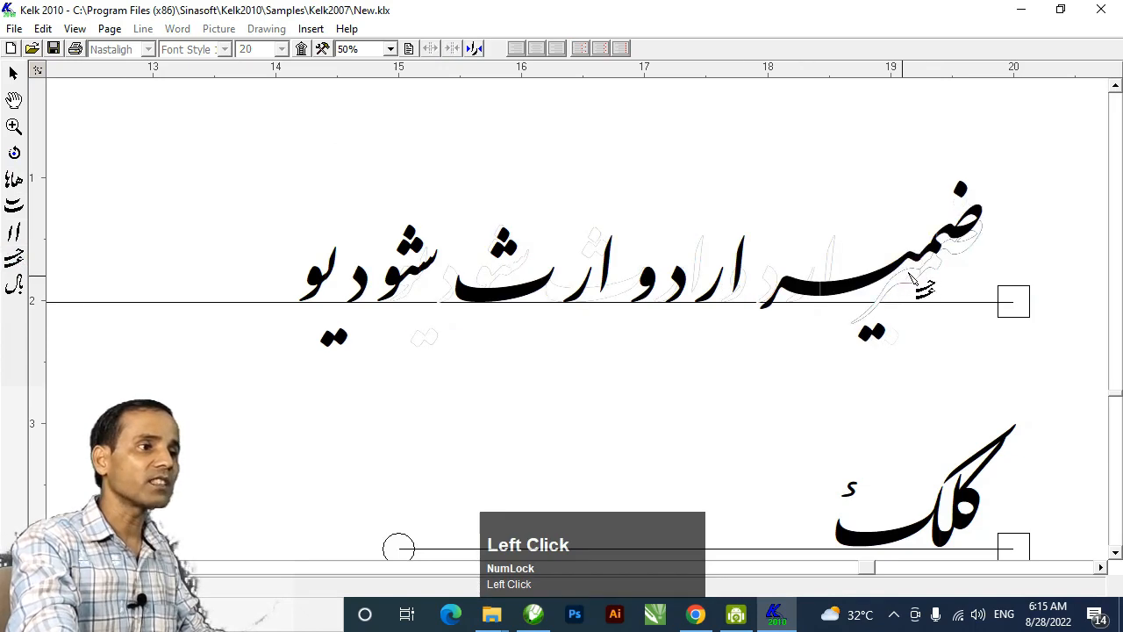
{"action": "left_click", "coordinate": [14, 77]}
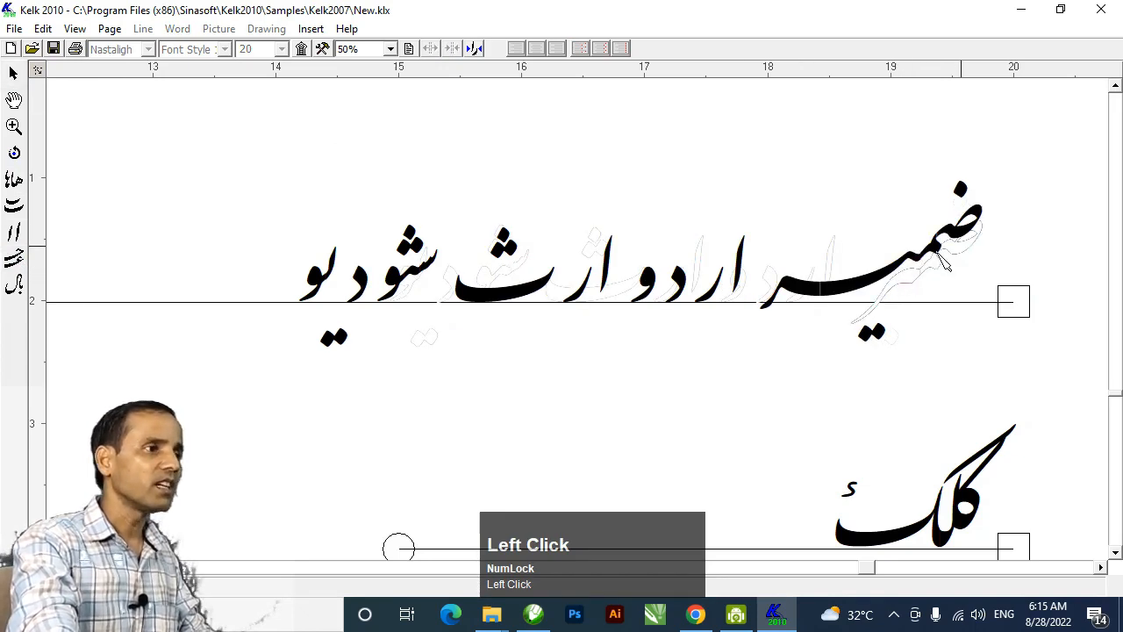
Step: Reposition the dots of ضمیر and stack the letters of اردو above its stretched stroke
{"action": "left_click_drag", "start_coordinate": [944, 254], "coordinate": [847, 318]}
{"action": "left_click_drag", "start_coordinate": [737, 255], "coordinate": [892, 237]}
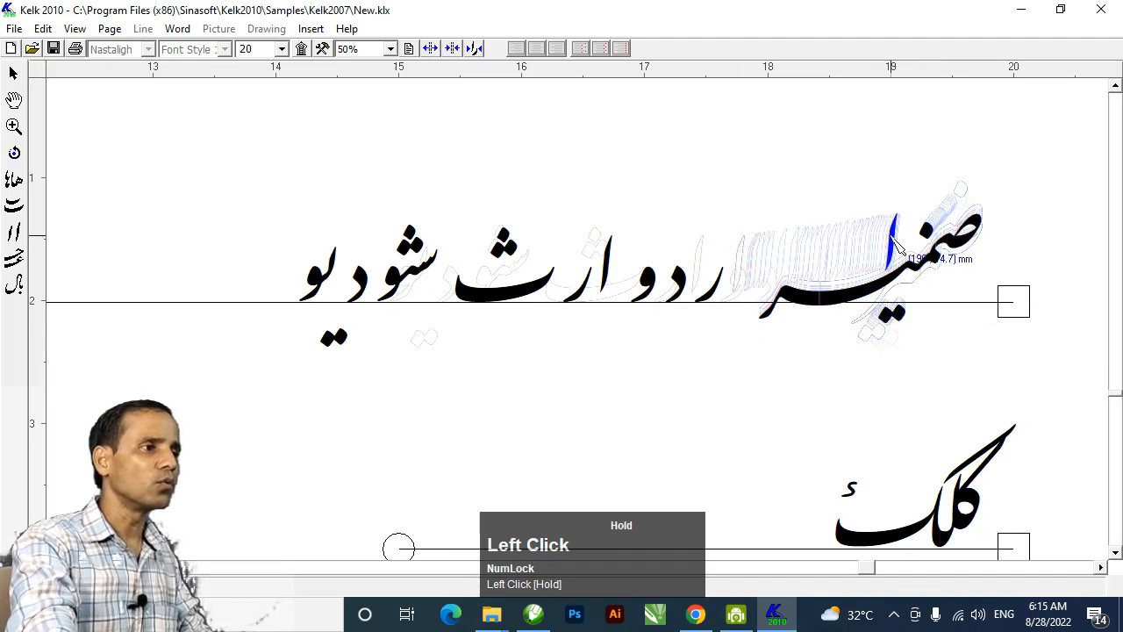
{"action": "left_click_drag", "start_coordinate": [707, 290], "coordinate": [865, 252]}
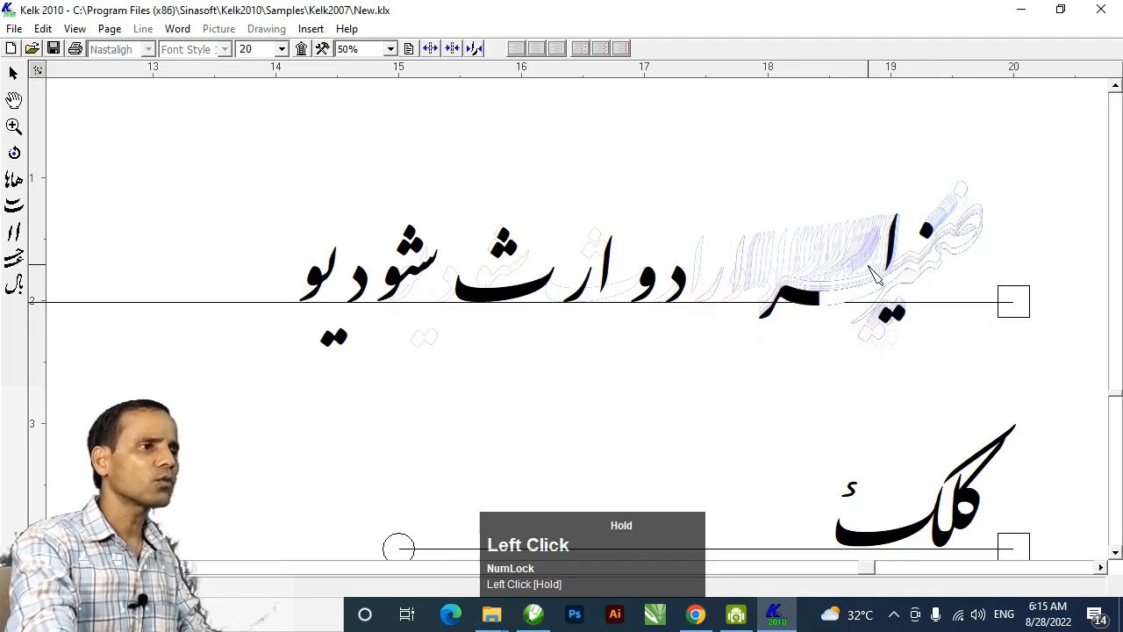
{"action": "left_click_drag", "start_coordinate": [684, 291], "coordinate": [826, 272]}
{"action": "left_click_drag", "start_coordinate": [657, 292], "coordinate": [828, 268]}
Step: Move the letters of ارث against the end of ضمیر, adjusting its alef with the alef tool, and delete the dots above its ث
{"action": "left_click_drag", "start_coordinate": [610, 279], "coordinate": [769, 282]}
{"action": "left_click_drag", "start_coordinate": [14, 242], "coordinate": [778, 272]}
{"action": "left_click", "coordinate": [769, 269]}
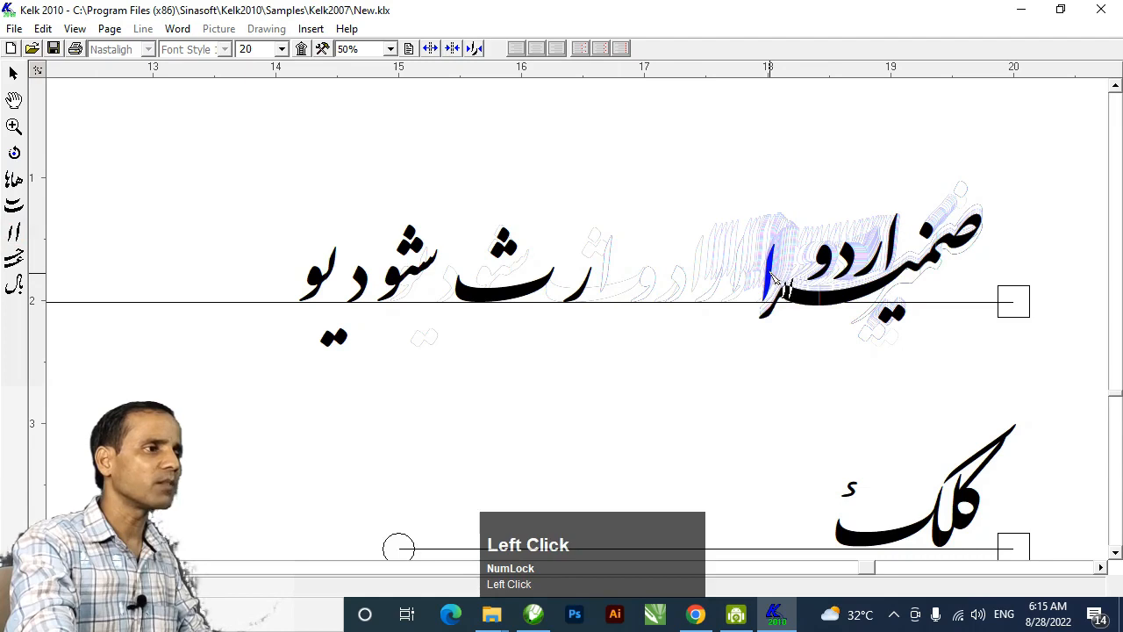
{"action": "left_click", "coordinate": [13, 75]}
{"action": "left_click", "coordinate": [668, 196]}
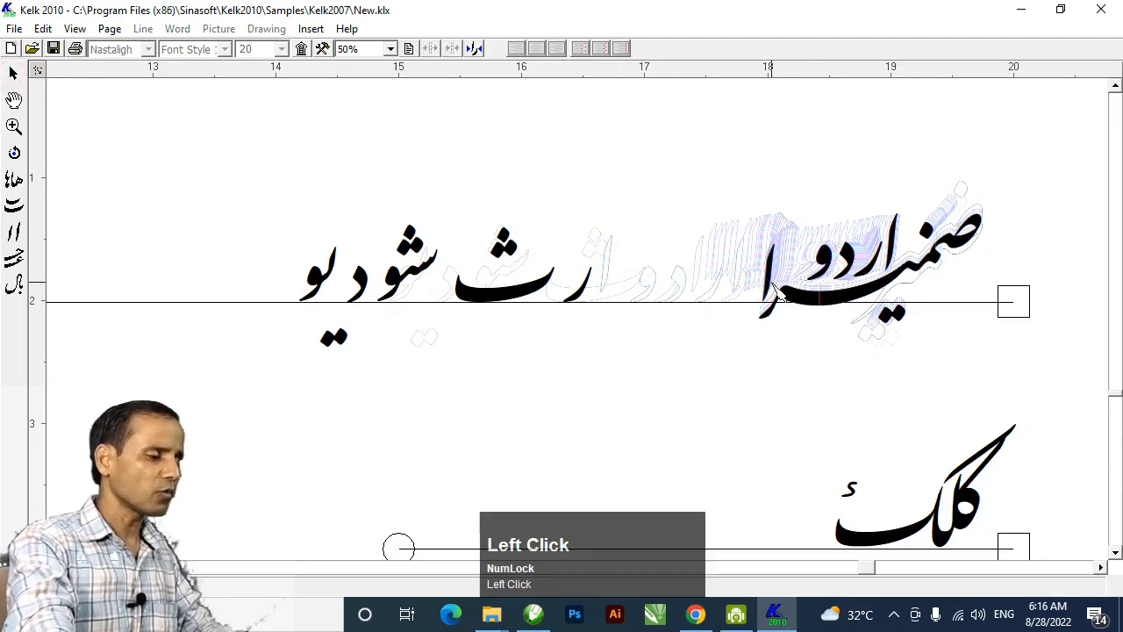
{"action": "key", "text": "F5"}
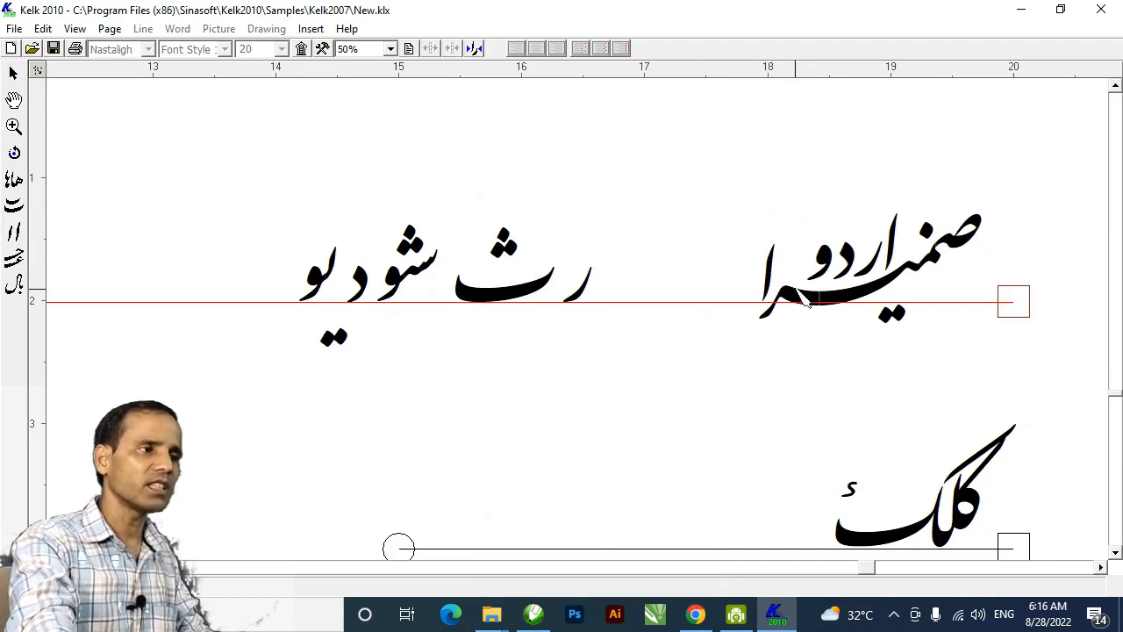
{"action": "left_click_drag", "start_coordinate": [579, 300], "coordinate": [750, 300]}
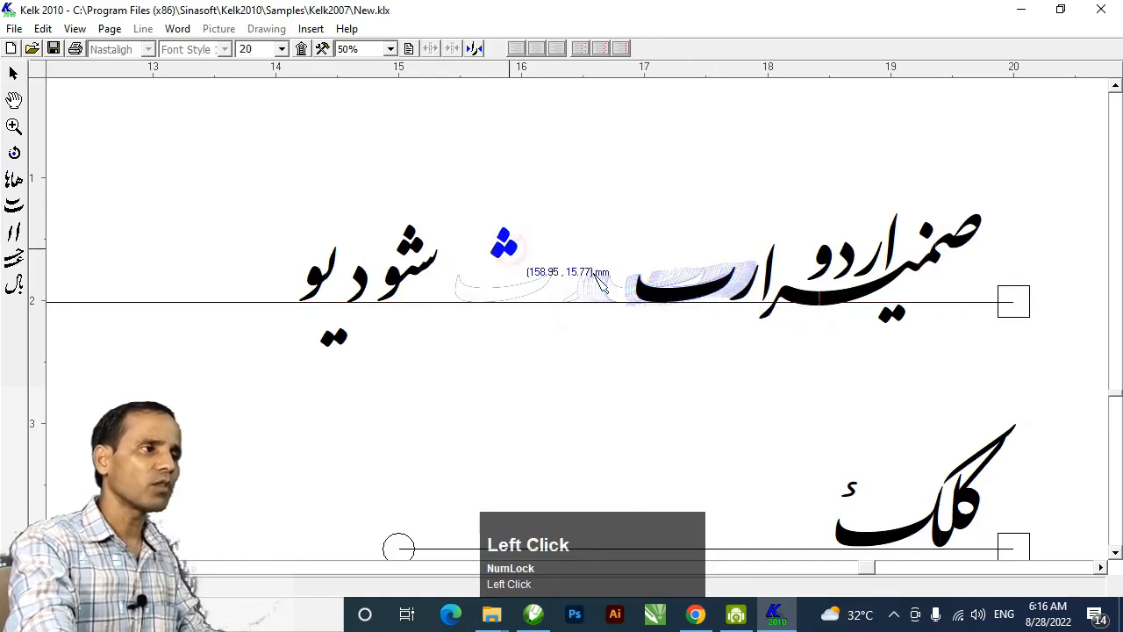
{"action": "key", "text": "Delete"}
Step: Check the alternative letter combinations offered for the final letter of ارث and for the stretched ضمیر
{"action": "left_click", "coordinate": [742, 301]}
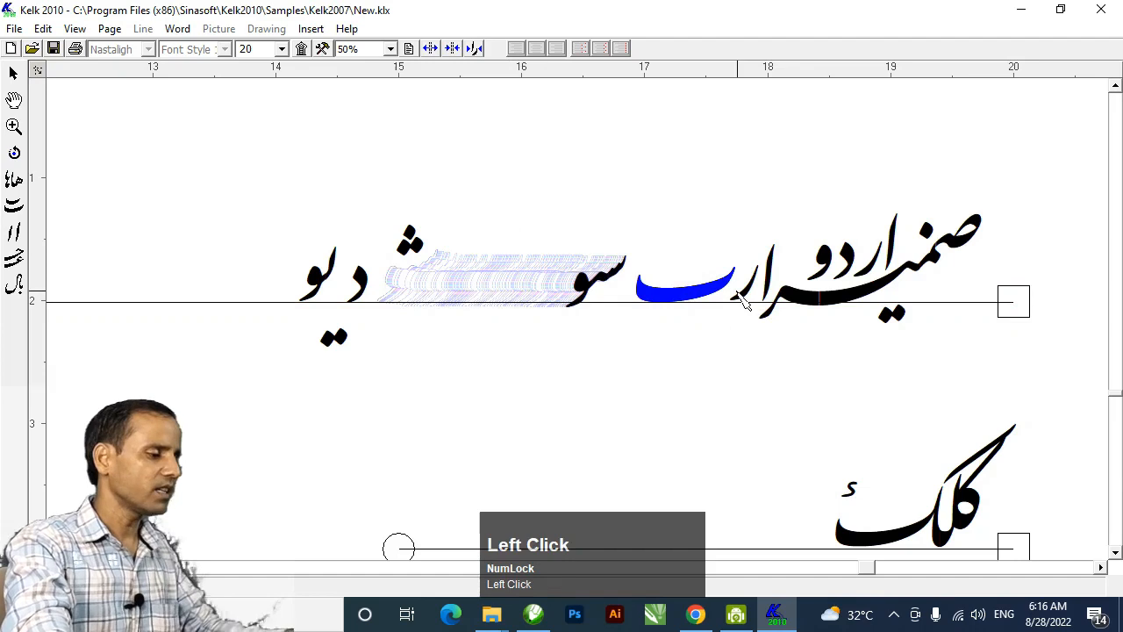
{"action": "key", "text": "F2"}
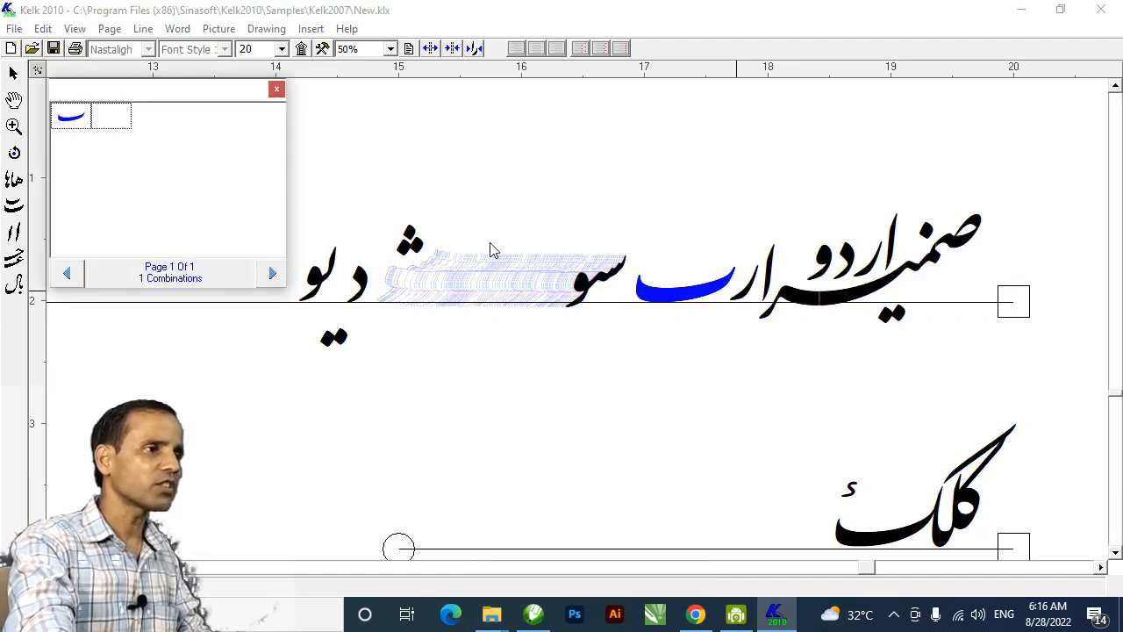
{"action": "key", "text": "Escape"}
{"action": "left_click", "coordinate": [873, 294]}
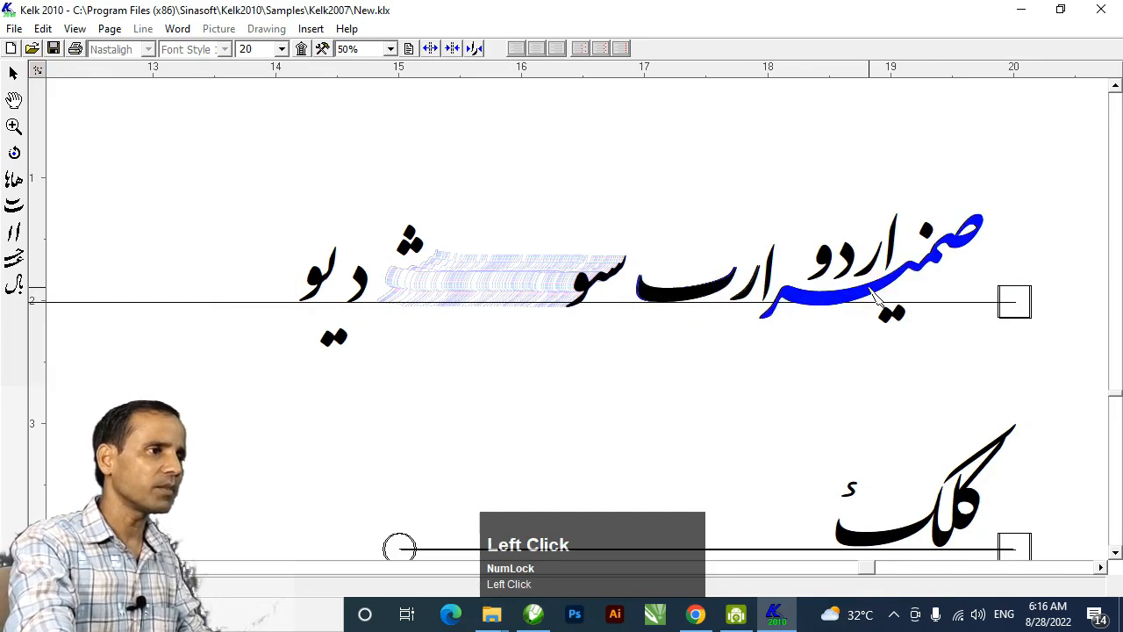
{"action": "key", "text": "F2"}
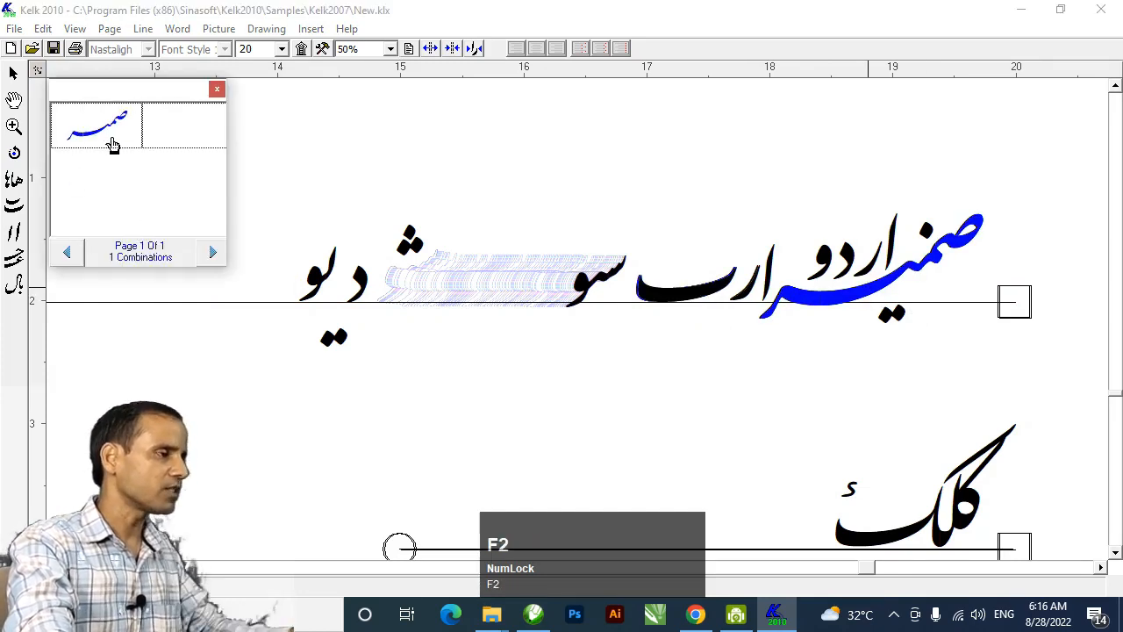
{"action": "key", "text": "Escape"}
Step: Open the dots and marks palette above the line, and move the dotless سثو letters closer to ارث
{"action": "left_click", "coordinate": [699, 296]}
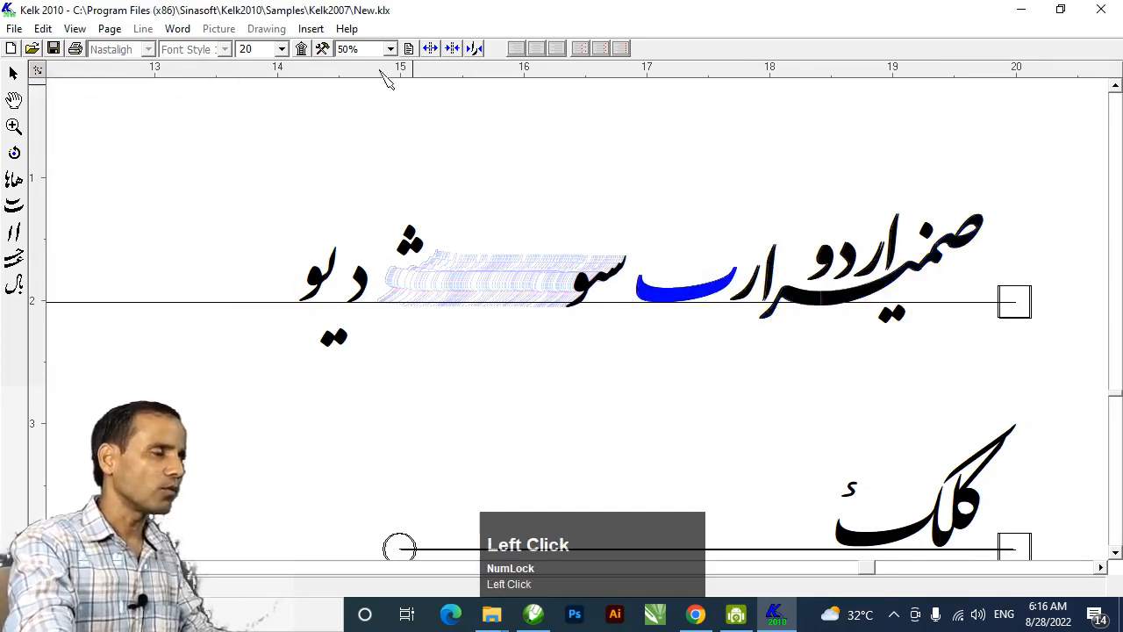
{"action": "left_click", "coordinate": [301, 49]}
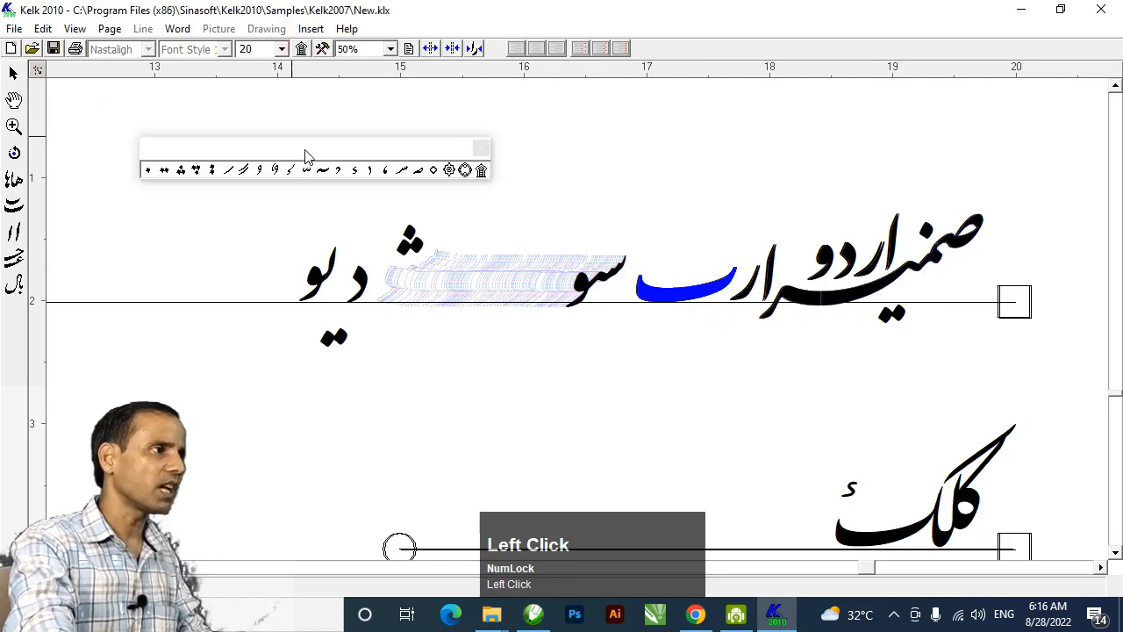
{"action": "left_click_drag", "start_coordinate": [307, 152], "coordinate": [717, 160]}
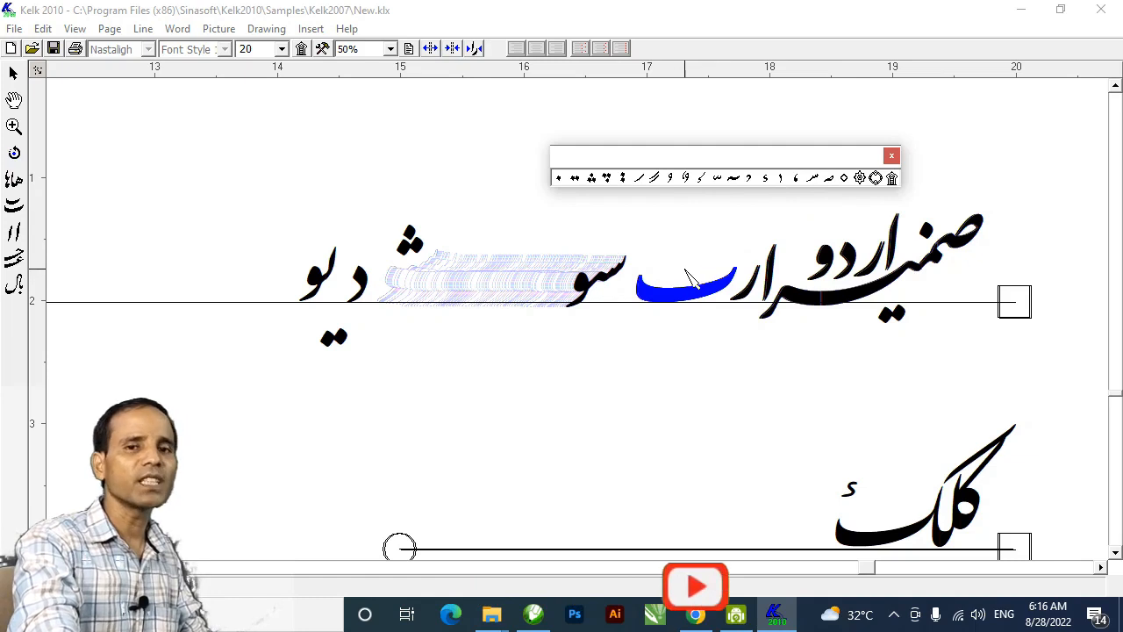
{"action": "left_click", "coordinate": [664, 300]}
{"action": "left_click_drag", "start_coordinate": [590, 298], "coordinate": [632, 287]}
{"action": "key", "text": "F5"}
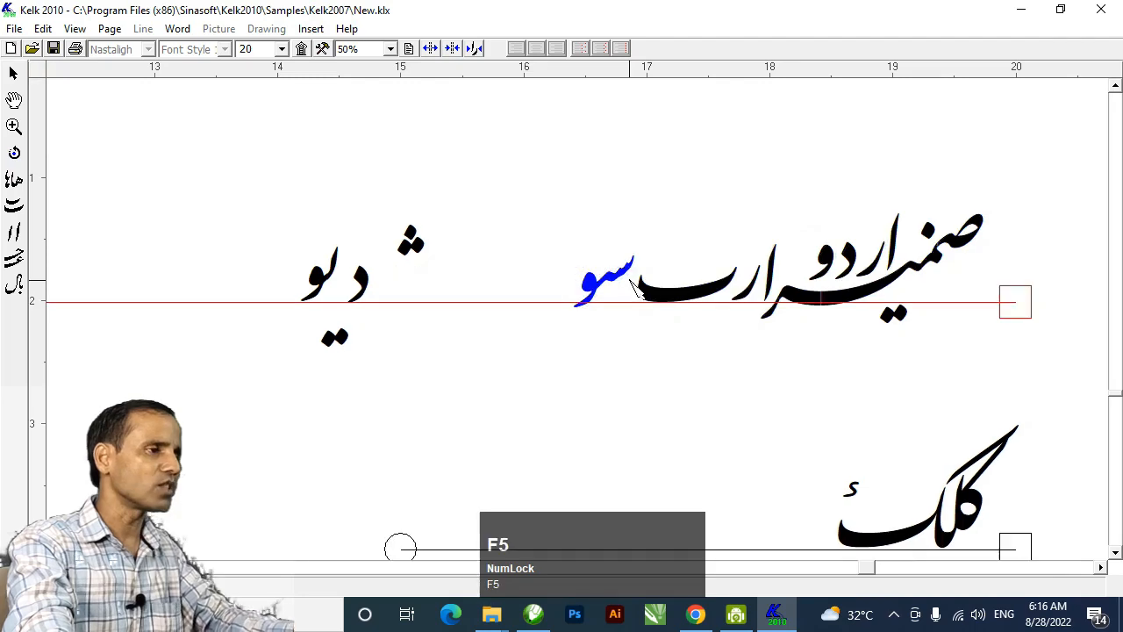
Step: Change the first line's calligraphy style to Tuluth
{"action": "left_click", "coordinate": [538, 302]}
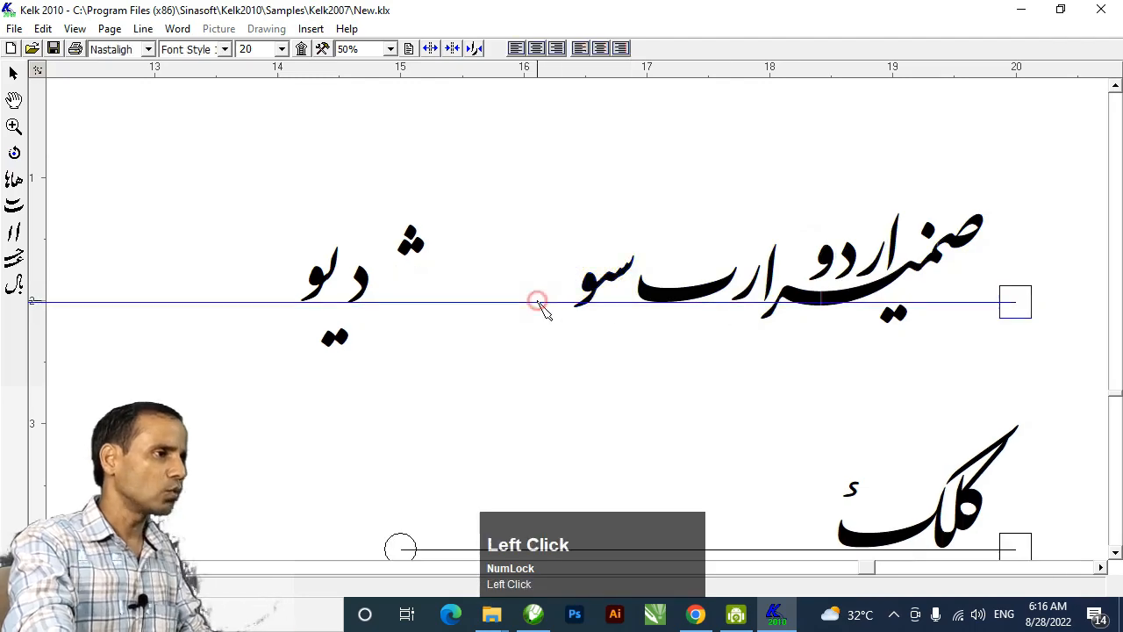
{"action": "left_click", "coordinate": [149, 50]}
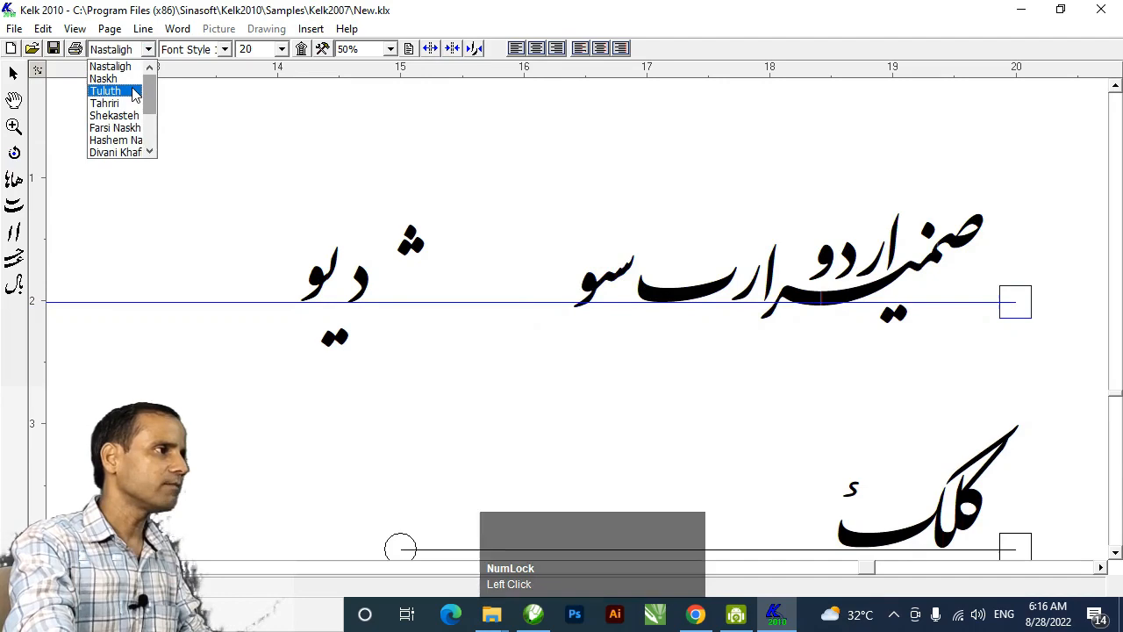
{"action": "left_click", "coordinate": [131, 90]}
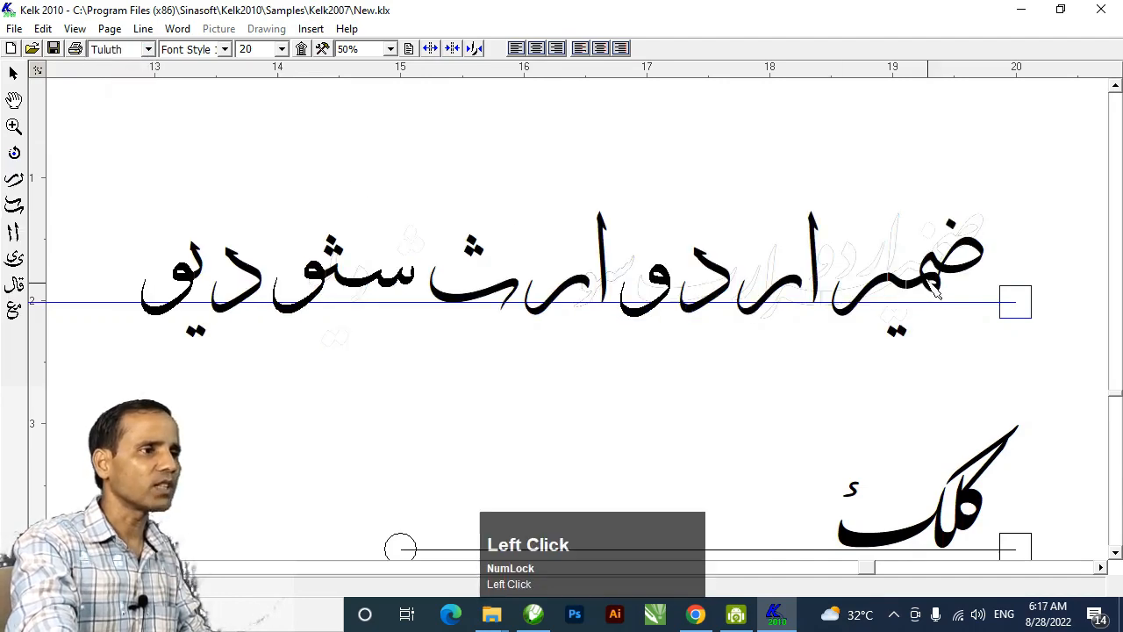
Step: Stretch the connection after the opening letter of ضمیر on the first line with the Tuluth elongation tool
{"action": "left_click", "coordinate": [921, 291]}
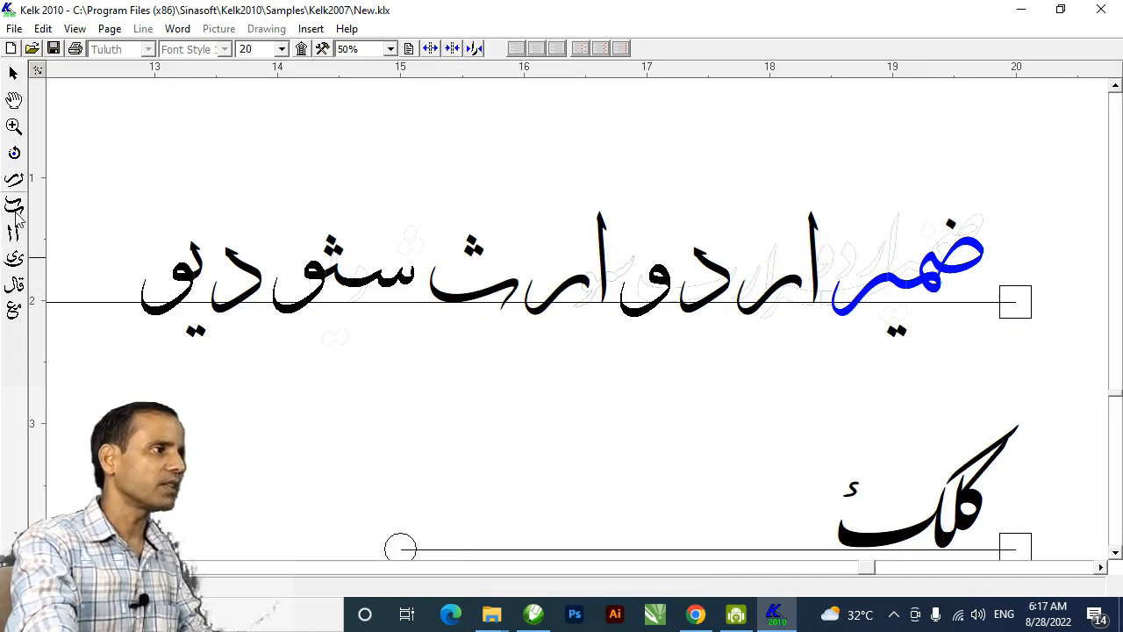
{"action": "left_click", "coordinate": [15, 260]}
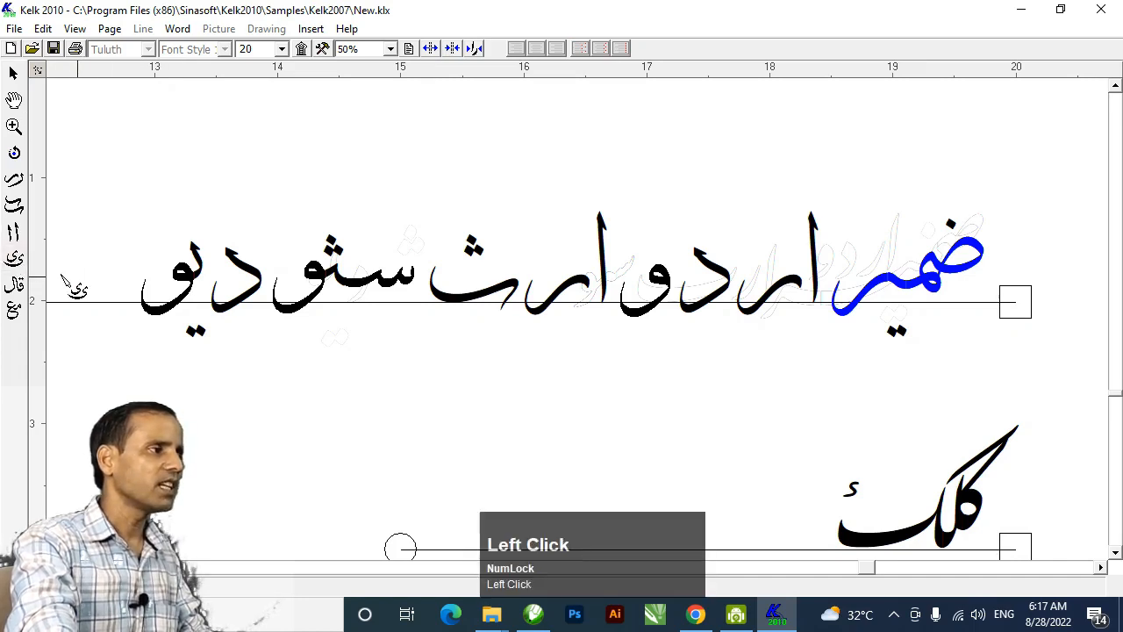
{"action": "left_click", "coordinate": [913, 293]}
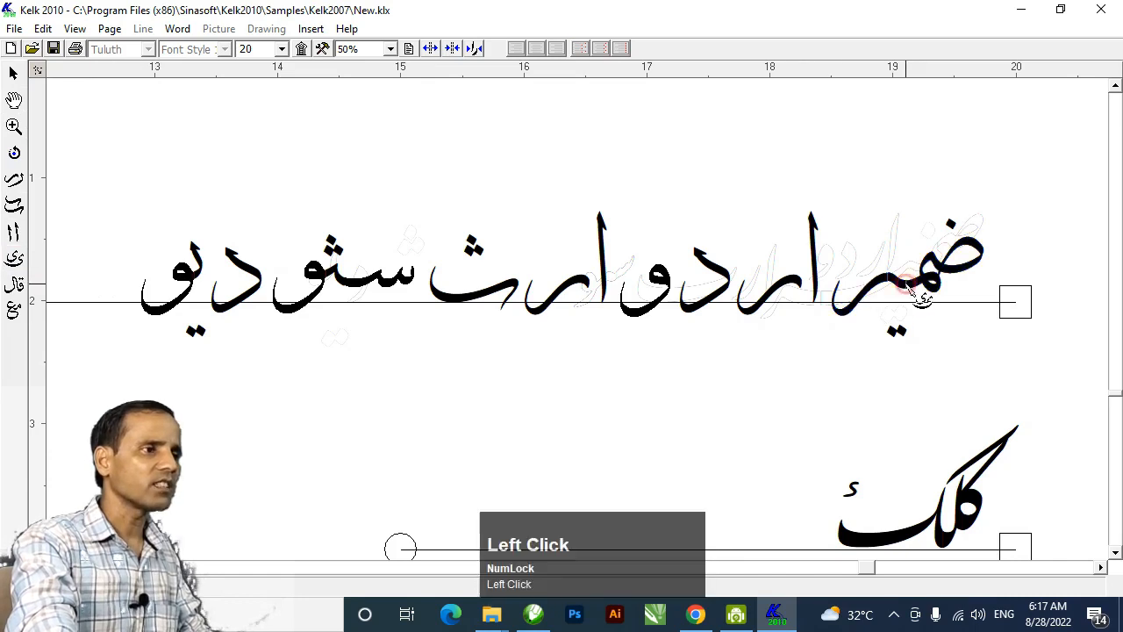
{"action": "left_click", "coordinate": [929, 282]}
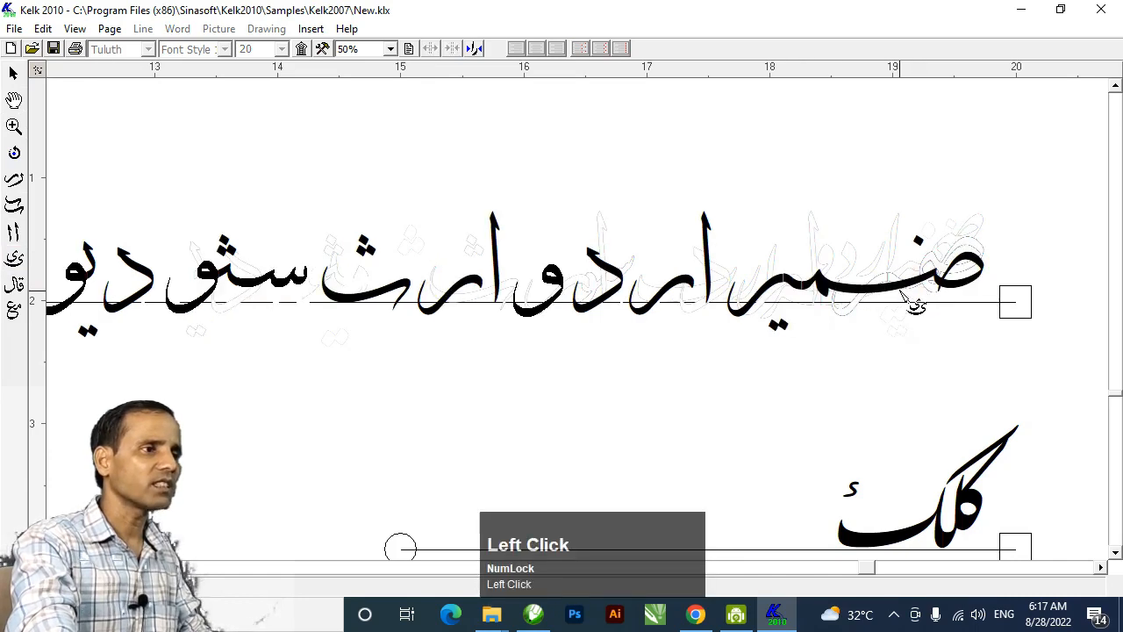
Step: Remove the stretch from the line's first word, and try a letter combination with a straight swept final ر, raising its lower dots
{"action": "right_click", "coordinate": [921, 294]}
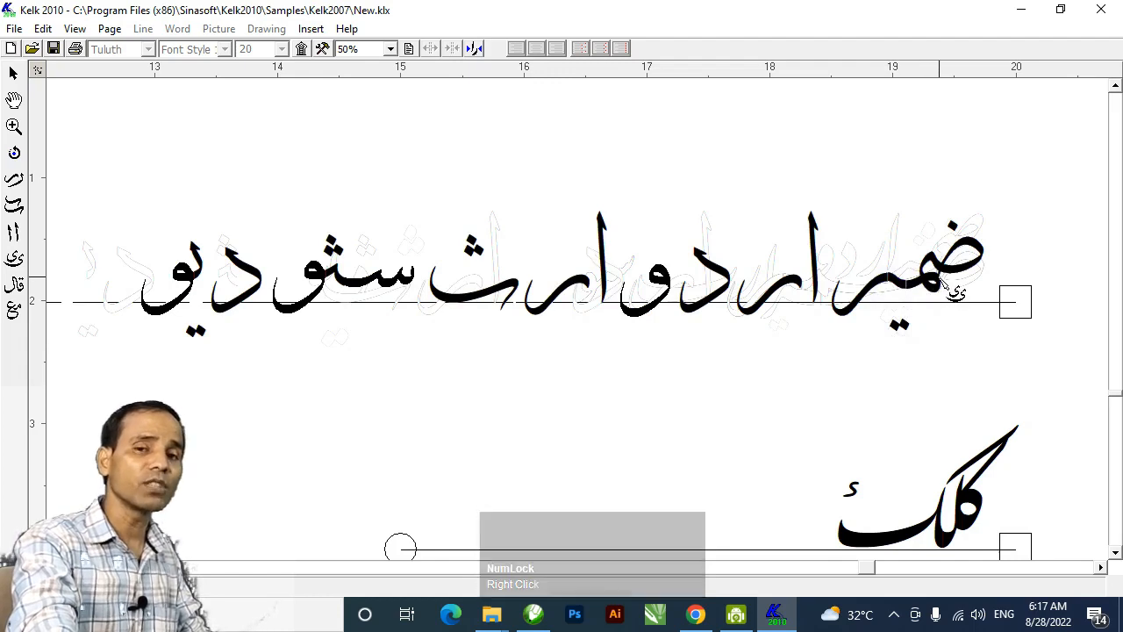
{"action": "key", "text": "space"}
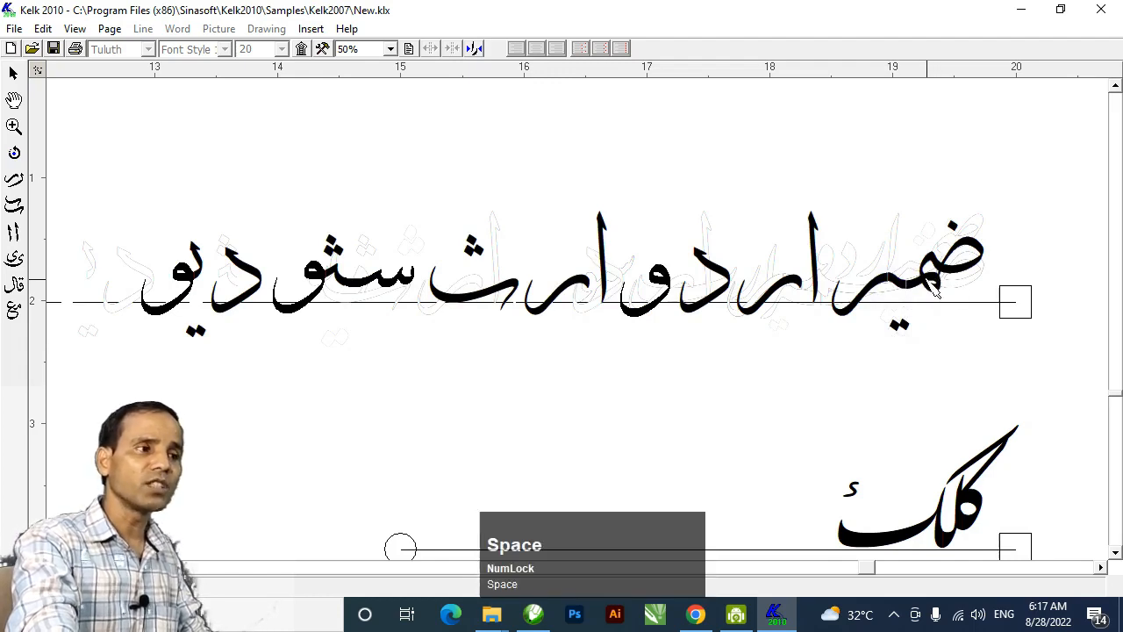
{"action": "left_click", "coordinate": [935, 292]}
{"action": "key", "text": "F2"}
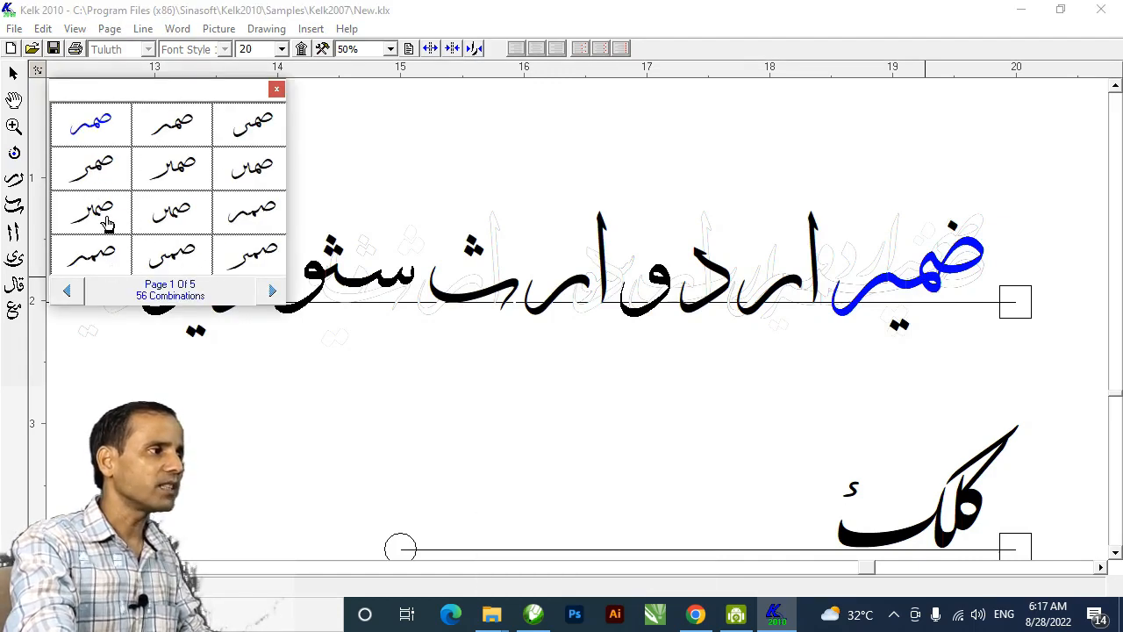
{"action": "left_click", "coordinate": [103, 223]}
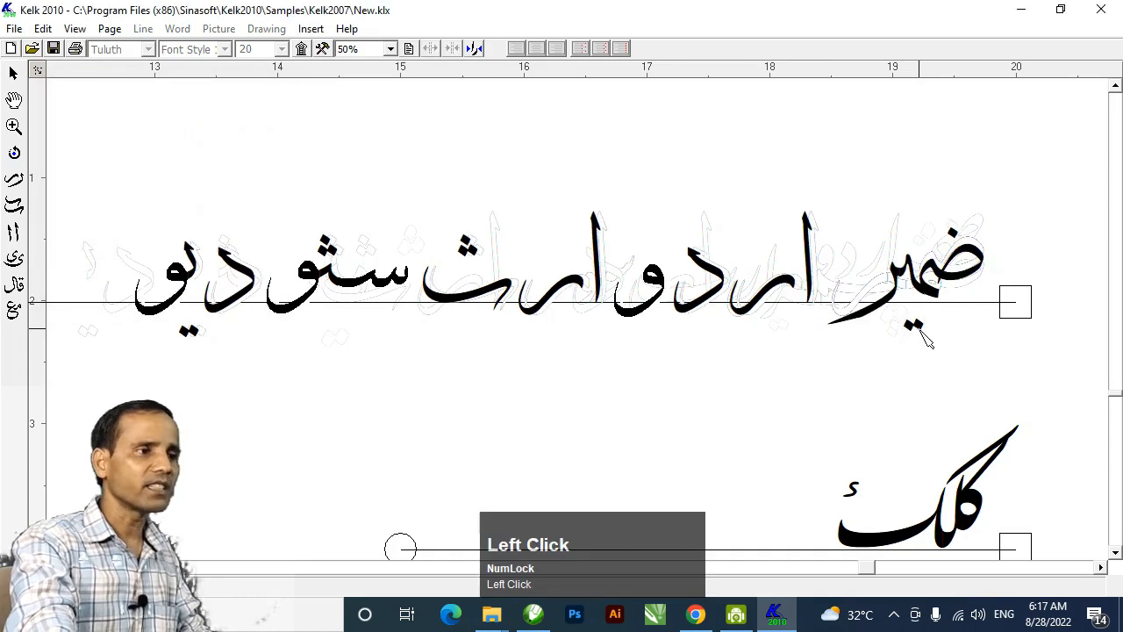
{"action": "left_click_drag", "start_coordinate": [926, 333], "coordinate": [933, 302]}
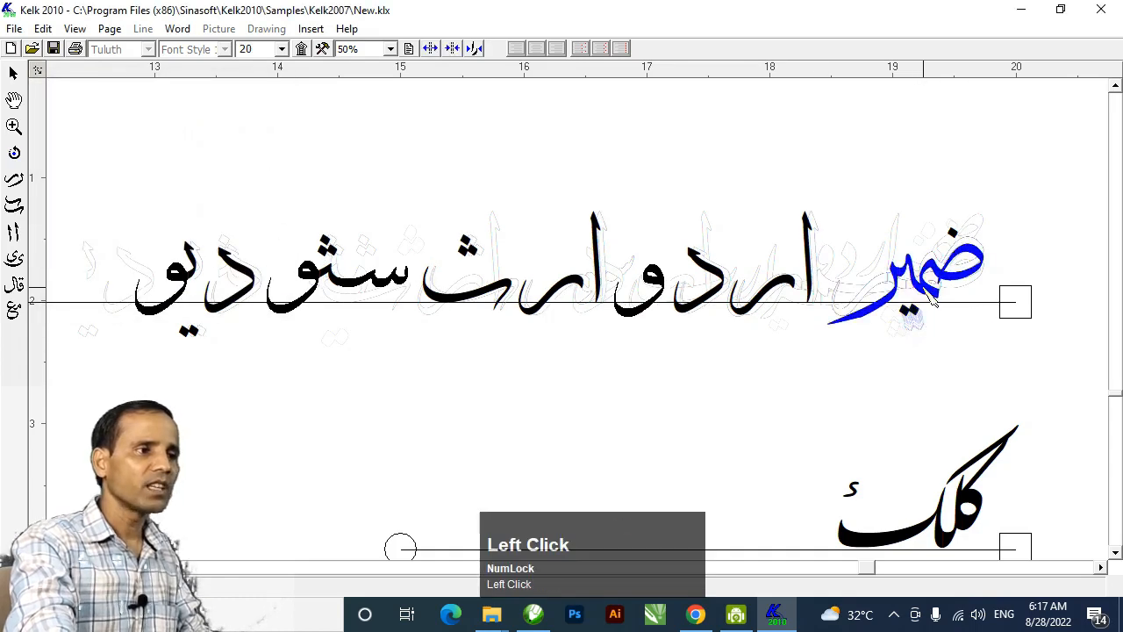
Step: Apply the second row's middle combination to the first word, and raise its two lower dots closer to the letters
{"action": "key", "text": "F2"}
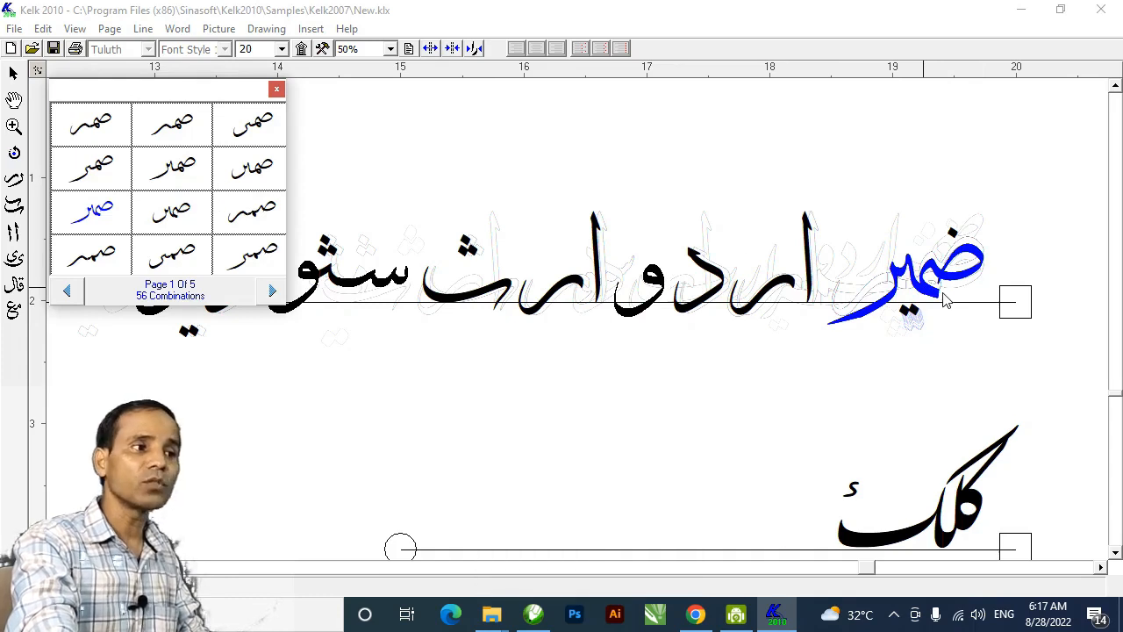
{"action": "left_click", "coordinate": [179, 183]}
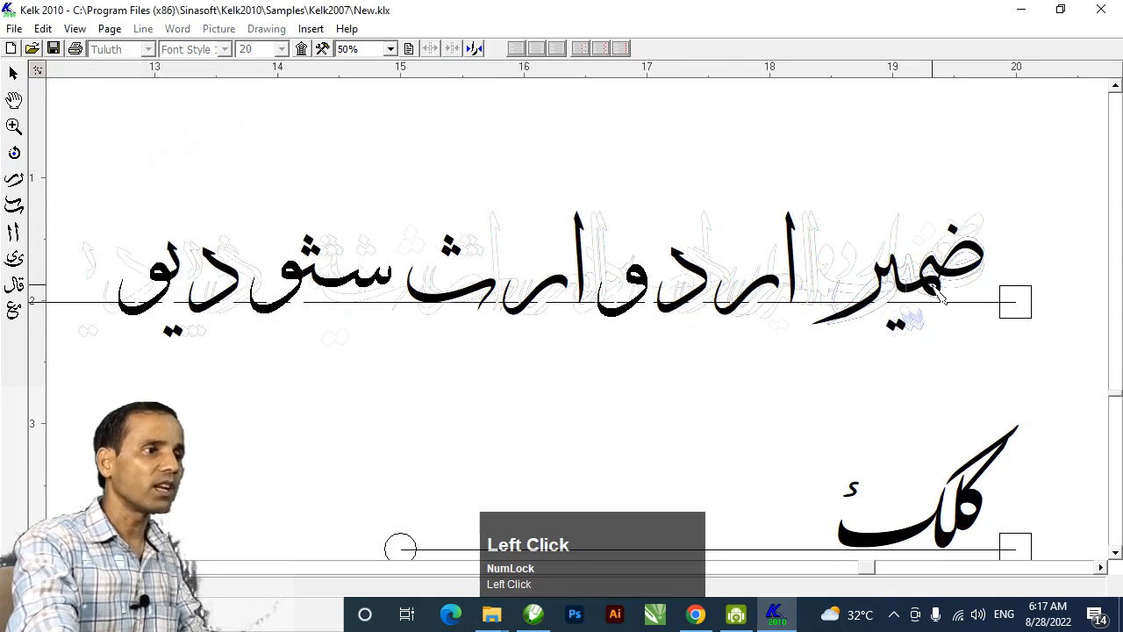
{"action": "left_click_drag", "start_coordinate": [906, 332], "coordinate": [945, 295]}
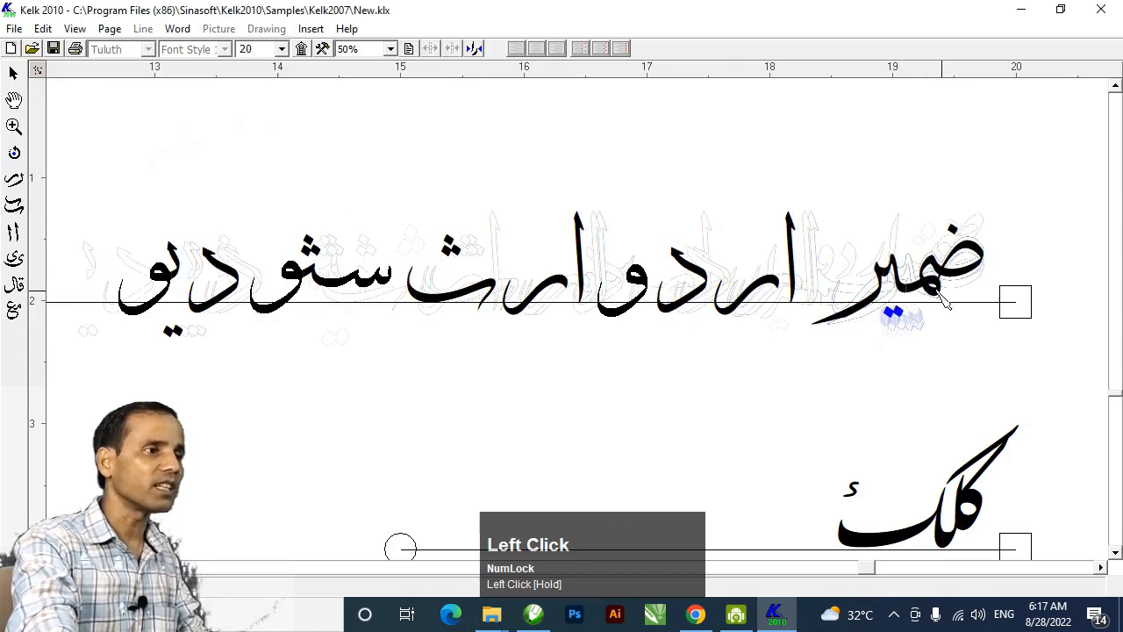
Step: Pack the letters of اردو and ارث closely after the first word, raising the د and stacking the dotless ث over the second alif
{"action": "mouse_move", "coordinate": [792, 256]}
{"action": "left_mouse_down"}
{"action": "mouse_move", "coordinate": [844, 259]}
{"action": "mouse_move", "coordinate": [855, 291]}
{"action": "mouse_move", "coordinate": [840, 278]}
{"action": "left_mouse_up"}
{"action": "left_click_drag", "start_coordinate": [692, 269], "coordinate": [829, 231]}
{"action": "left_click_drag", "start_coordinate": [639, 280], "coordinate": [772, 273]}
{"action": "left_click_drag", "start_coordinate": [582, 252], "coordinate": [788, 279]}
{"action": "scroll", "coordinate": [878, 245], "scroll_direction": "up", "scroll_amount": 3}
{"action": "left_click_drag", "start_coordinate": [419, 307], "coordinate": [634, 297]}
{"action": "left_click_drag", "start_coordinate": [368, 298], "coordinate": [762, 255]}
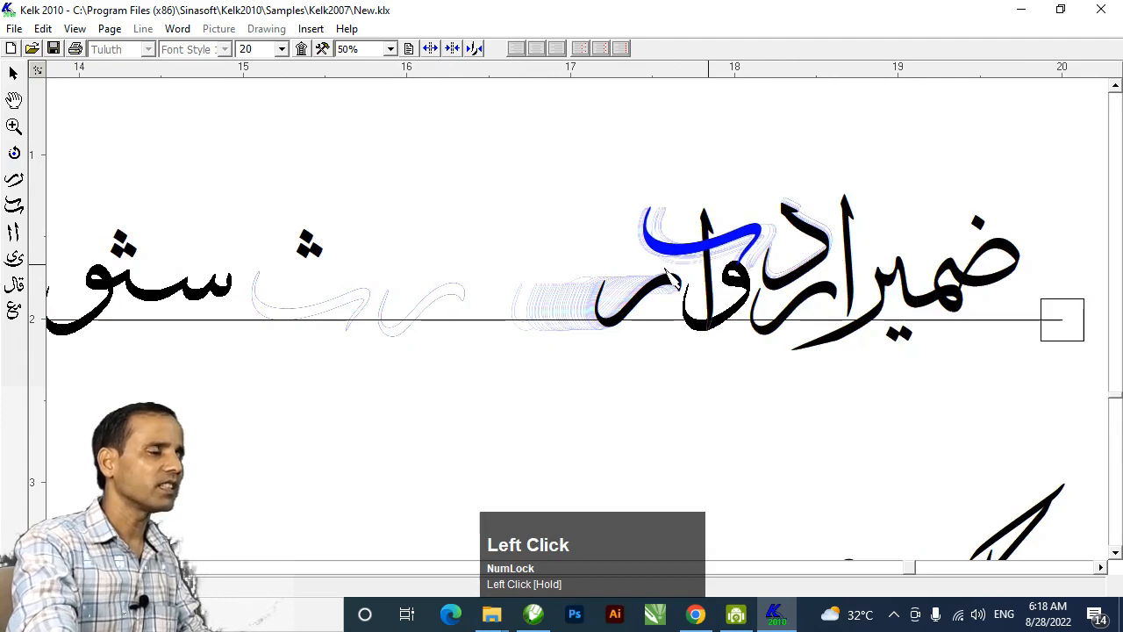
Step: Switch the ر of ارث to its straight swept form, and nudge it, the dotless ث and the alif into place
{"action": "left_click", "coordinate": [665, 281]}
{"action": "key", "text": "F2"}
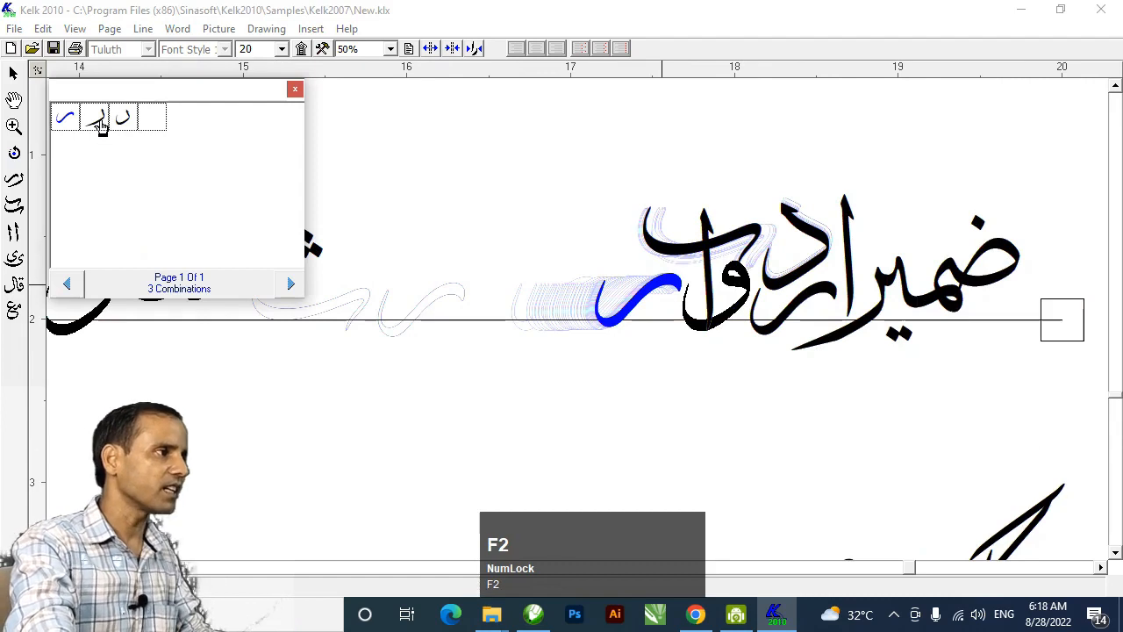
{"action": "left_click", "coordinate": [101, 124]}
{"action": "left_click_drag", "start_coordinate": [674, 273], "coordinate": [672, 282]}
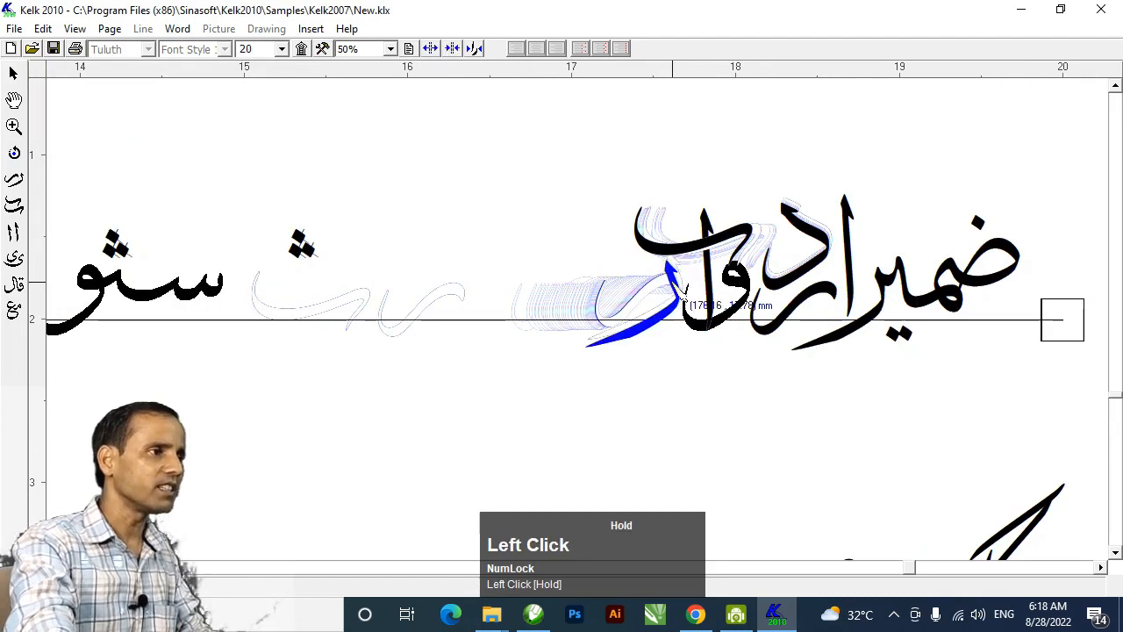
{"action": "left_click_drag", "start_coordinate": [638, 233], "coordinate": [658, 230]}
{"action": "left_click_drag", "start_coordinate": [698, 224], "coordinate": [702, 225]}
Step: Lengthen the alif of ارث upward with the vertical letter elongation tool
{"action": "left_click", "coordinate": [14, 233]}
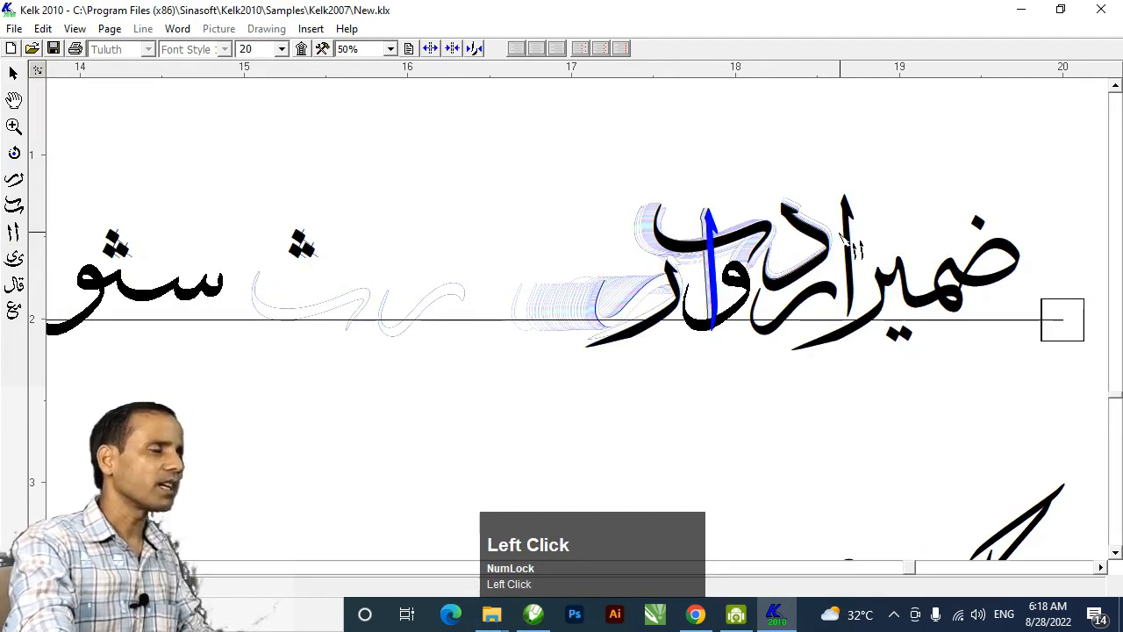
{"action": "left_click", "coordinate": [715, 232]}
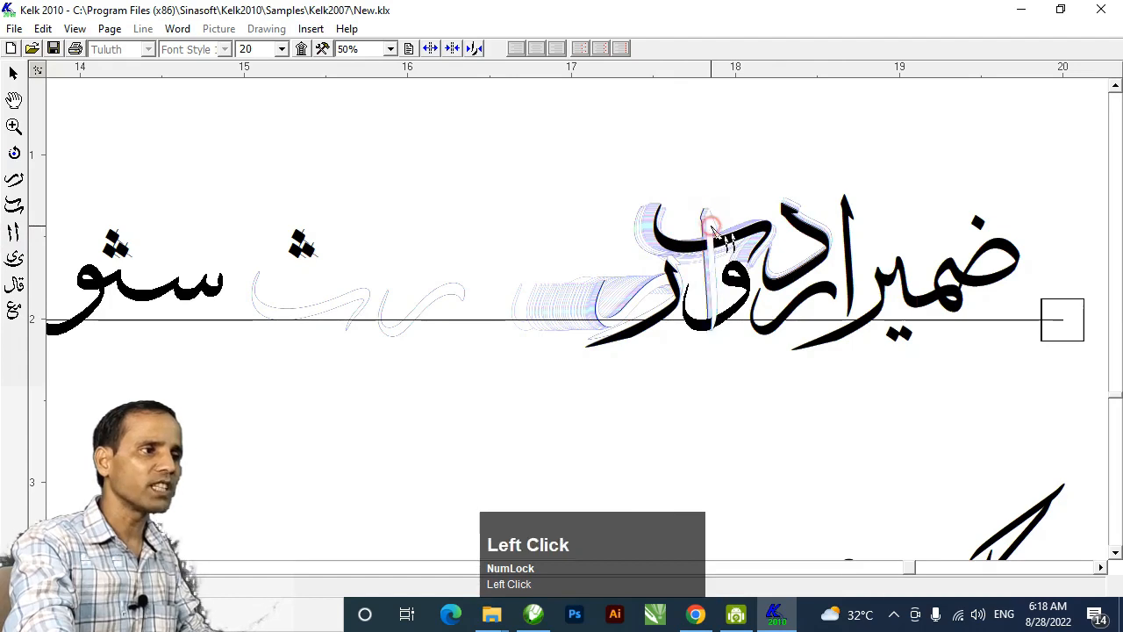
{"action": "left_click", "coordinate": [713, 232]}
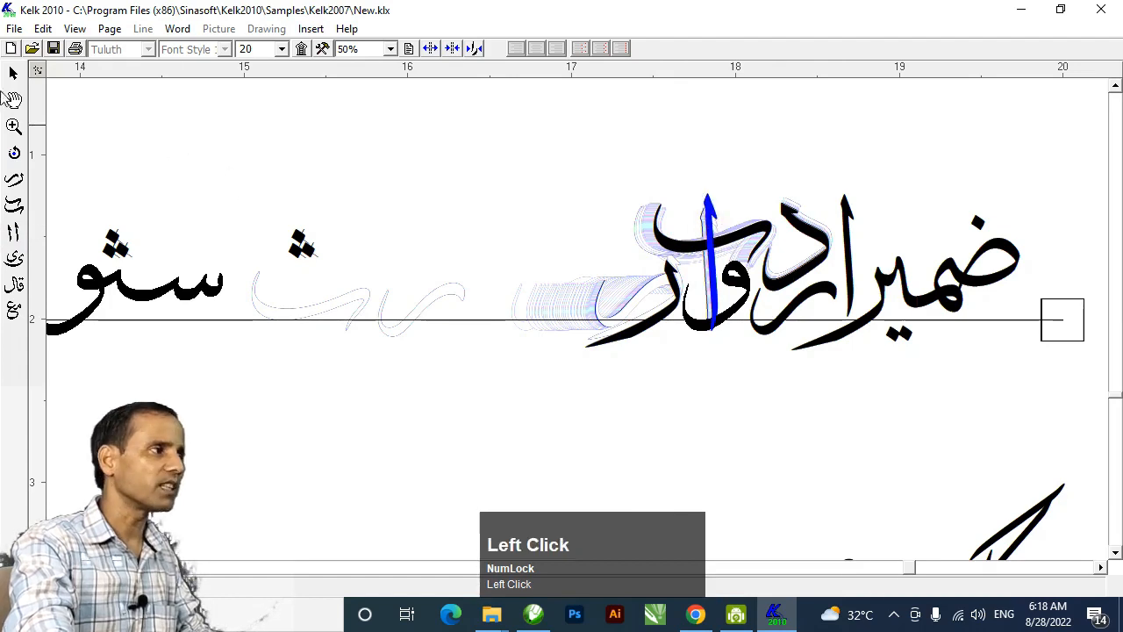
{"action": "left_click", "coordinate": [536, 176]}
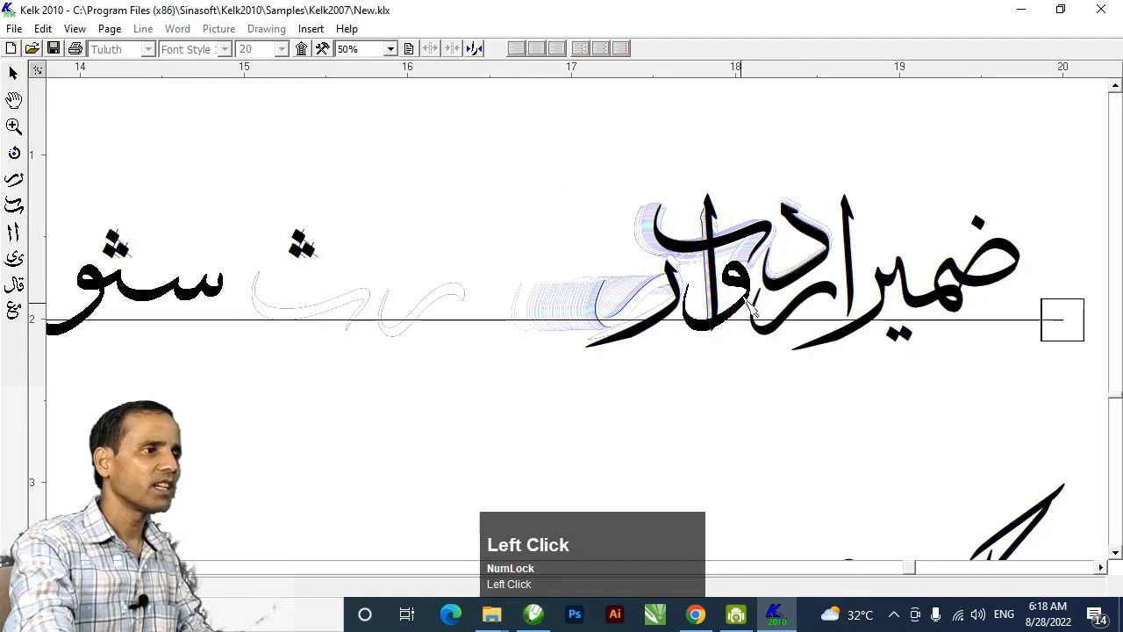
Step: Move the و of اردو slightly upward, and delete the three leftover dots of ارث
{"action": "left_click", "coordinate": [746, 290]}
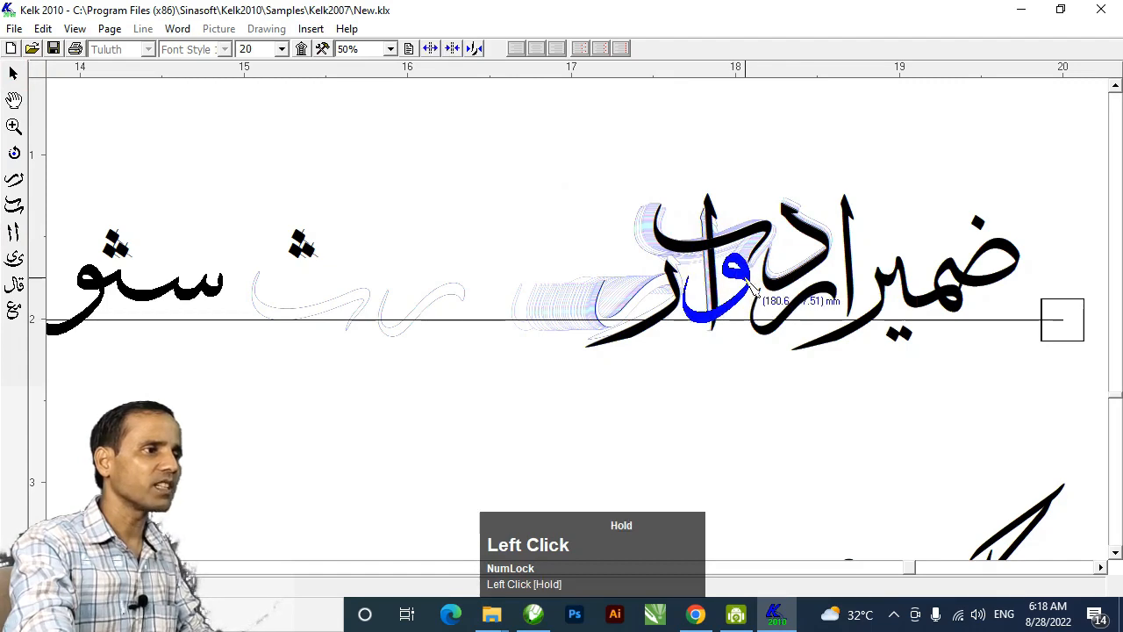
{"action": "left_click_drag", "start_coordinate": [747, 290], "coordinate": [376, 237]}
{"action": "key", "text": "Delete"}
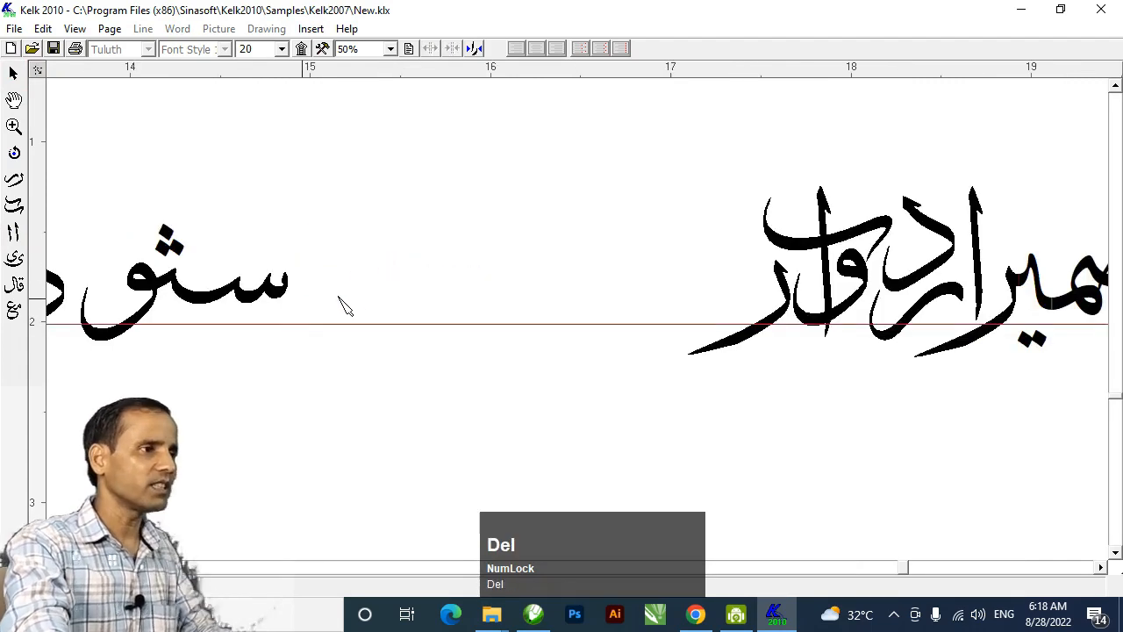
Step: Move the letters of سثو and دیو up against ارث without the three dots, stacking د and یو above the dotless سثو
{"action": "left_click_drag", "start_coordinate": [865, 198], "coordinate": [577, 214]}
{"action": "left_click_drag", "start_coordinate": [570, 272], "coordinate": [764, 246]}
{"action": "key", "text": "space"}
{"action": "left_click_drag", "start_coordinate": [224, 290], "coordinate": [699, 272]}
{"action": "left_click_drag", "start_coordinate": [431, 246], "coordinate": [600, 273]}
{"action": "left_click_drag", "start_coordinate": [155, 280], "coordinate": [710, 217]}
{"action": "left_click_drag", "start_coordinate": [80, 306], "coordinate": [626, 296]}
{"action": "left_click_drag", "start_coordinate": [716, 221], "coordinate": [854, 212]}
{"action": "left_click_drag", "start_coordinate": [640, 273], "coordinate": [749, 210]}
Step: Stretch the connection of the final یو, and reposition it beside the raised د
{"action": "left_click", "coordinate": [529, 265]}
{"action": "key", "text": "space"}
{"action": "left_click", "coordinate": [464, 299]}
{"action": "left_click_drag", "start_coordinate": [441, 297], "coordinate": [497, 292]}
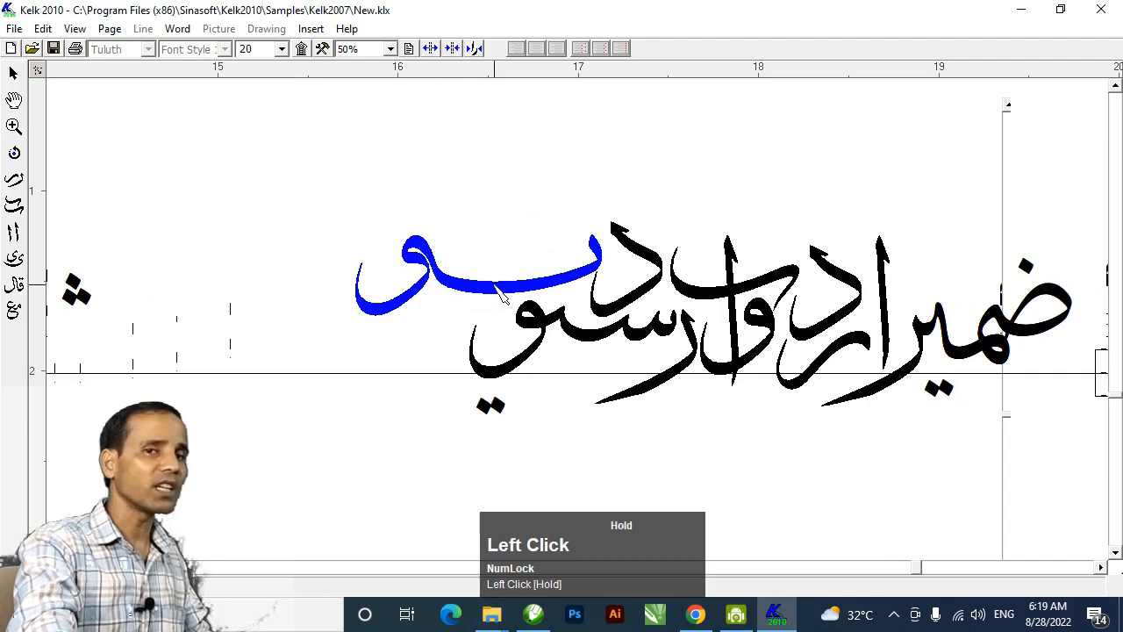
Step: Shorten the connection of the final یو by one level, and adjust its position and its dots against سثو
{"action": "left_click", "coordinate": [14, 207]}
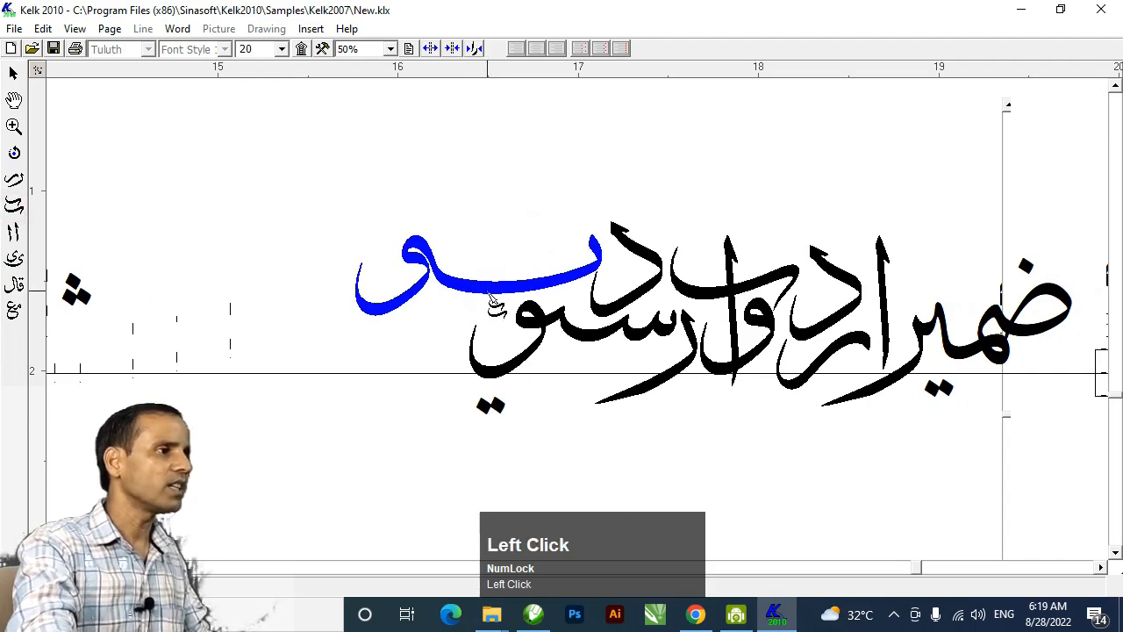
{"action": "right_click", "coordinate": [494, 298]}
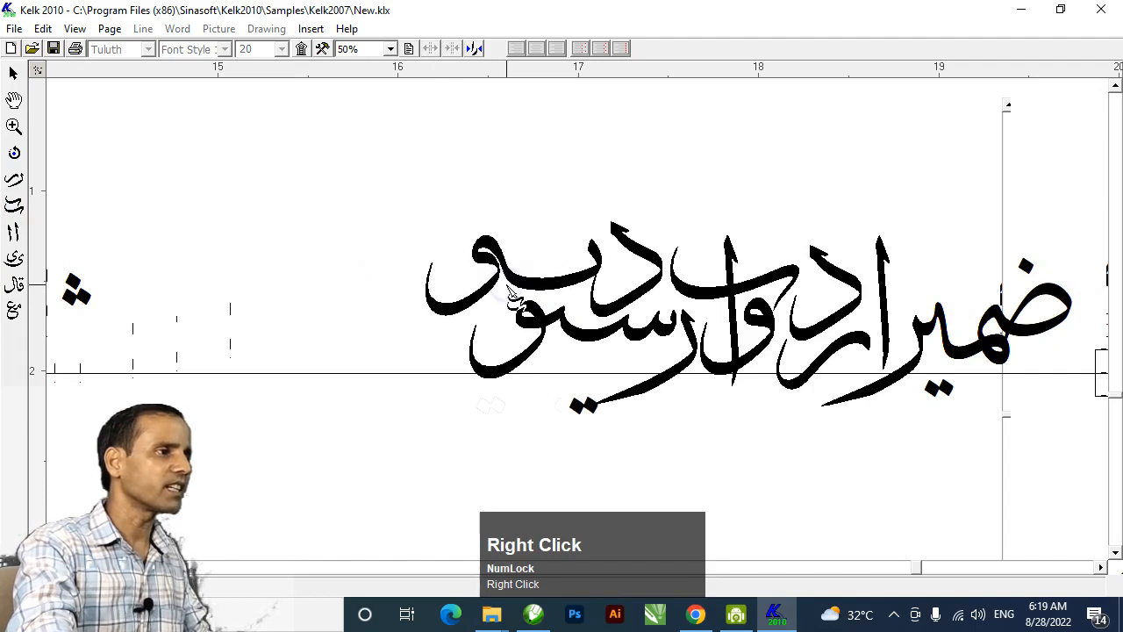
{"action": "key", "text": "space"}
{"action": "left_click", "coordinate": [544, 279]}
{"action": "left_click_drag", "start_coordinate": [547, 281], "coordinate": [624, 303]}
Step: Open the dots and marks palette above the line, and place a madda over the alif of ارث
{"action": "key", "text": "F5"}
{"action": "left_click", "coordinate": [752, 269]}
{"action": "left_click", "coordinate": [301, 48]}
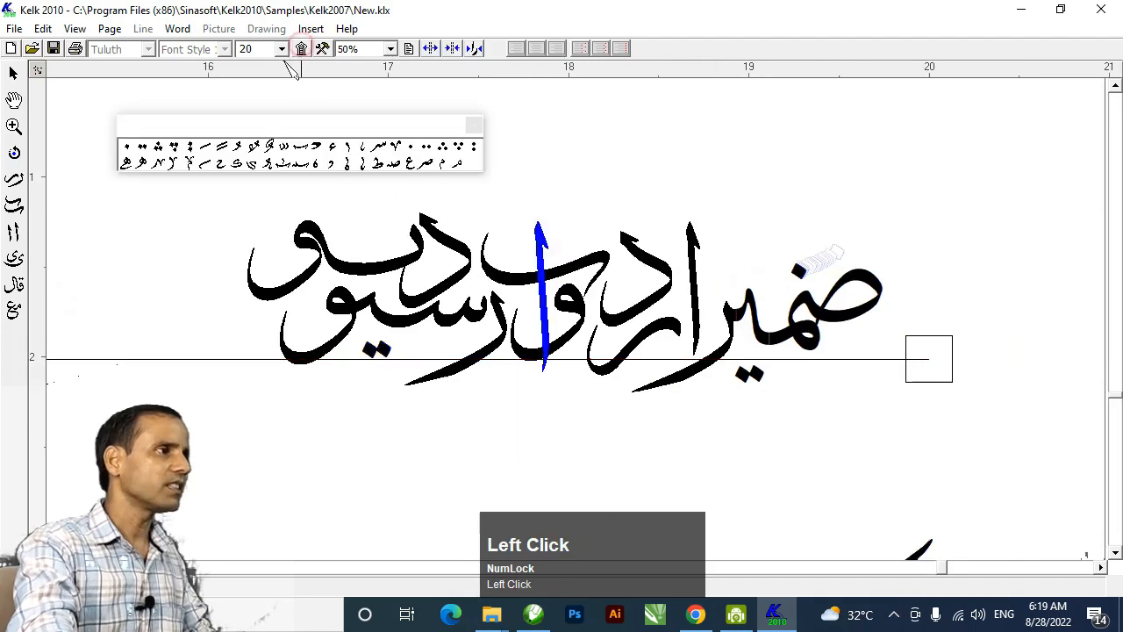
{"action": "left_click_drag", "start_coordinate": [290, 129], "coordinate": [533, 136]}
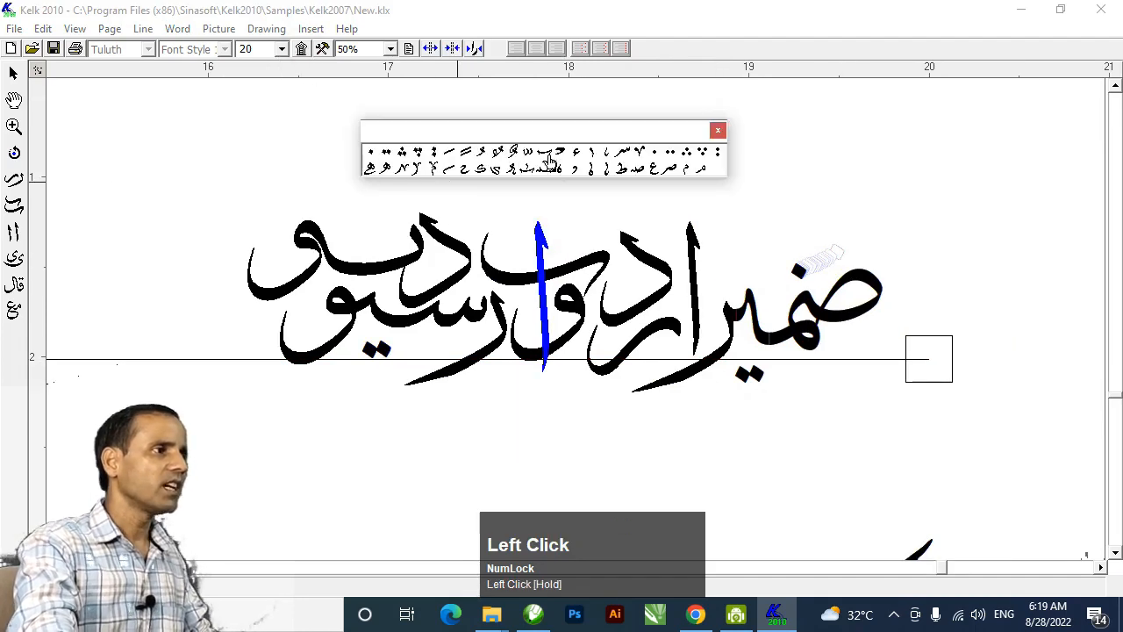
{"action": "left_click_drag", "start_coordinate": [579, 224], "coordinate": [548, 219]}
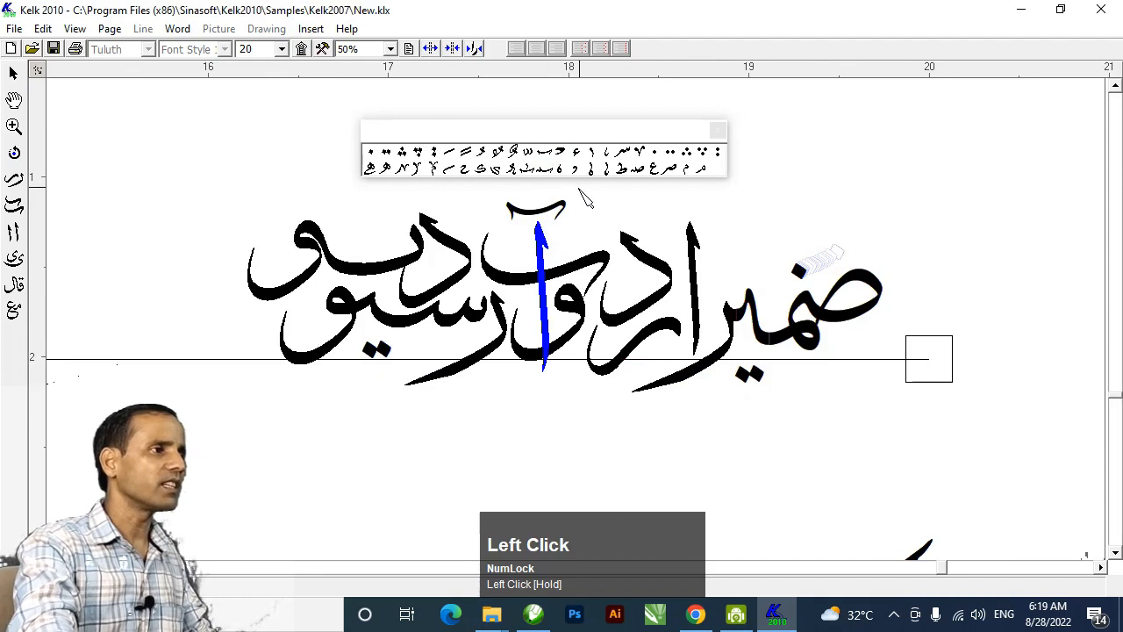
Step: Place a zabar stroke above the first word, and elongate it into a long slanted line
{"action": "left_click", "coordinate": [465, 154]}
{"action": "left_click_drag", "start_coordinate": [801, 254], "coordinate": [812, 261]}
{"action": "left_click", "coordinate": [808, 257]}
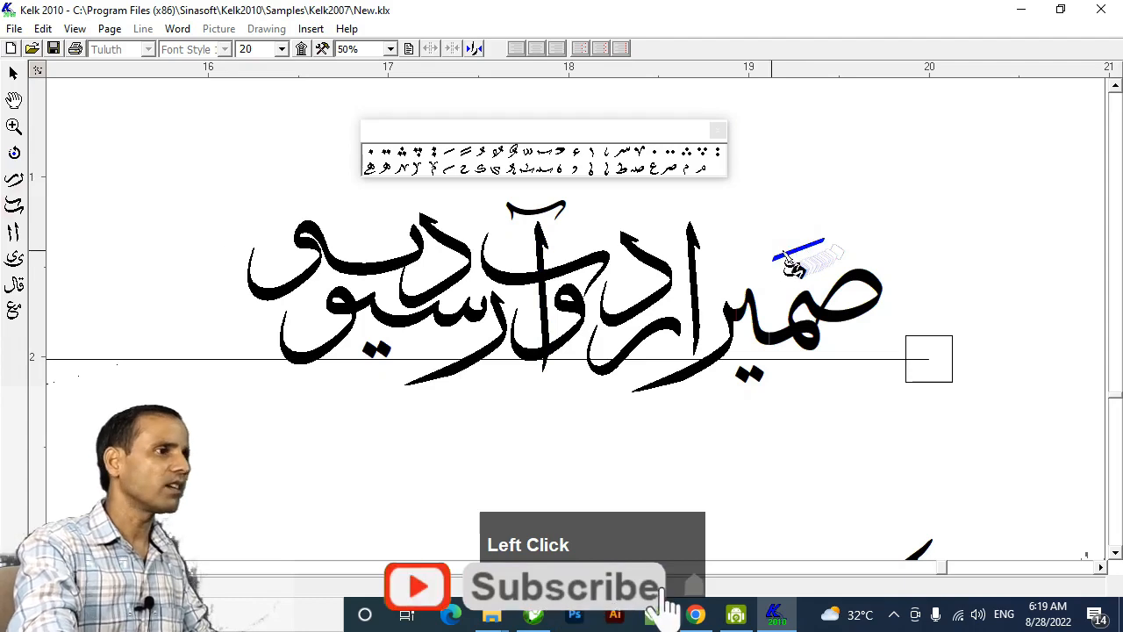
{"action": "left_click_drag", "start_coordinate": [804, 252], "coordinate": [797, 257]}
{"action": "left_click", "coordinate": [796, 255]}
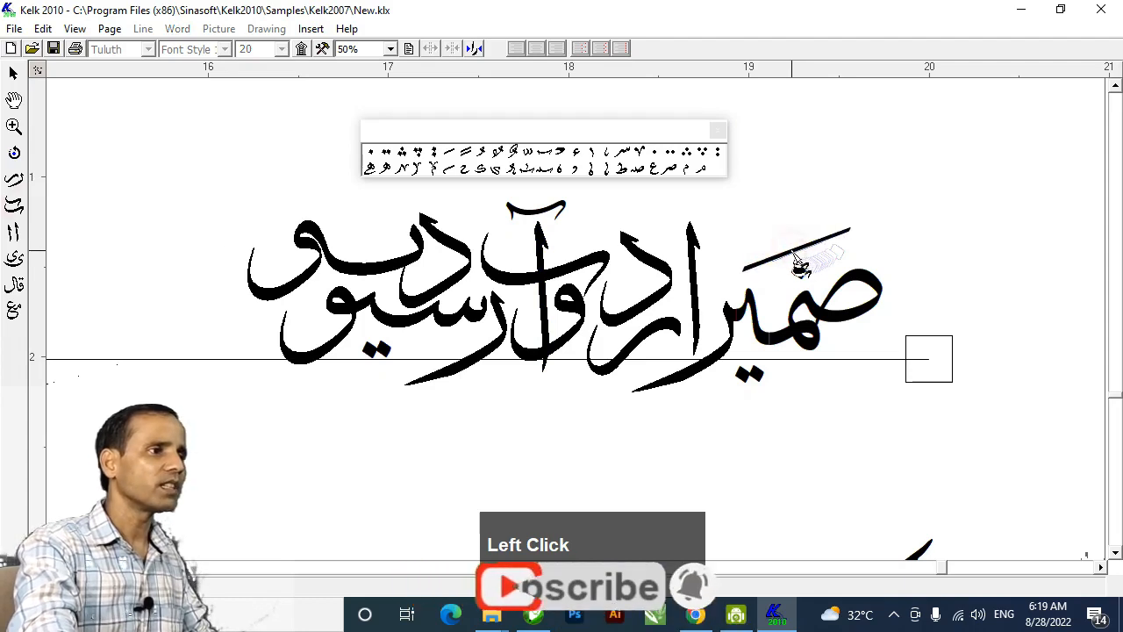
{"action": "key", "text": "Num_Lock"}
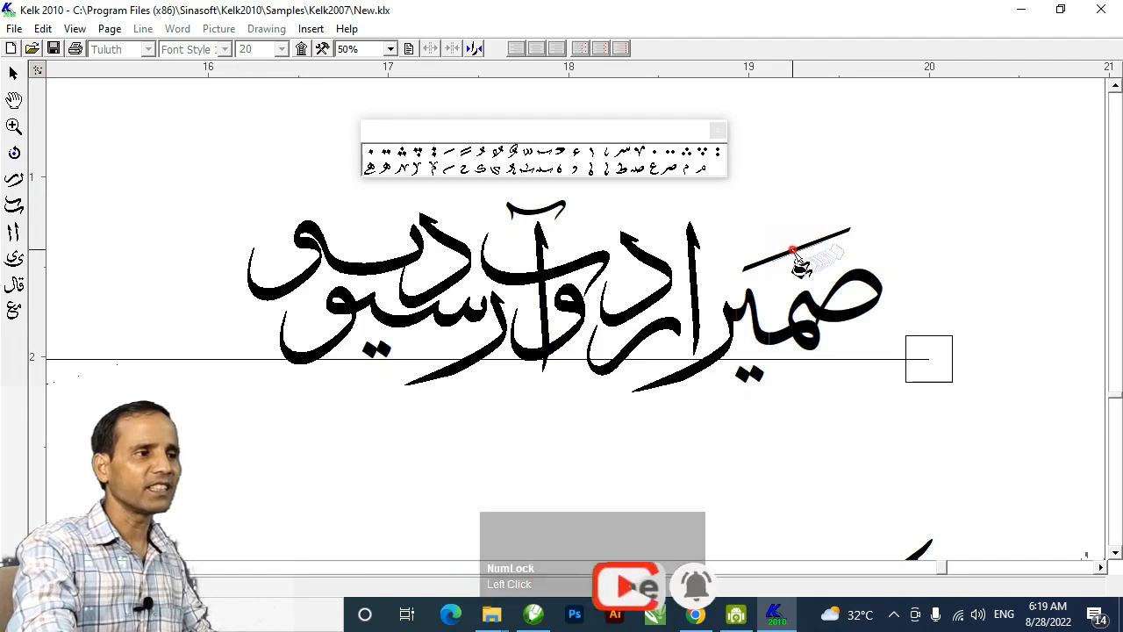
{"action": "left_click", "coordinate": [795, 257]}
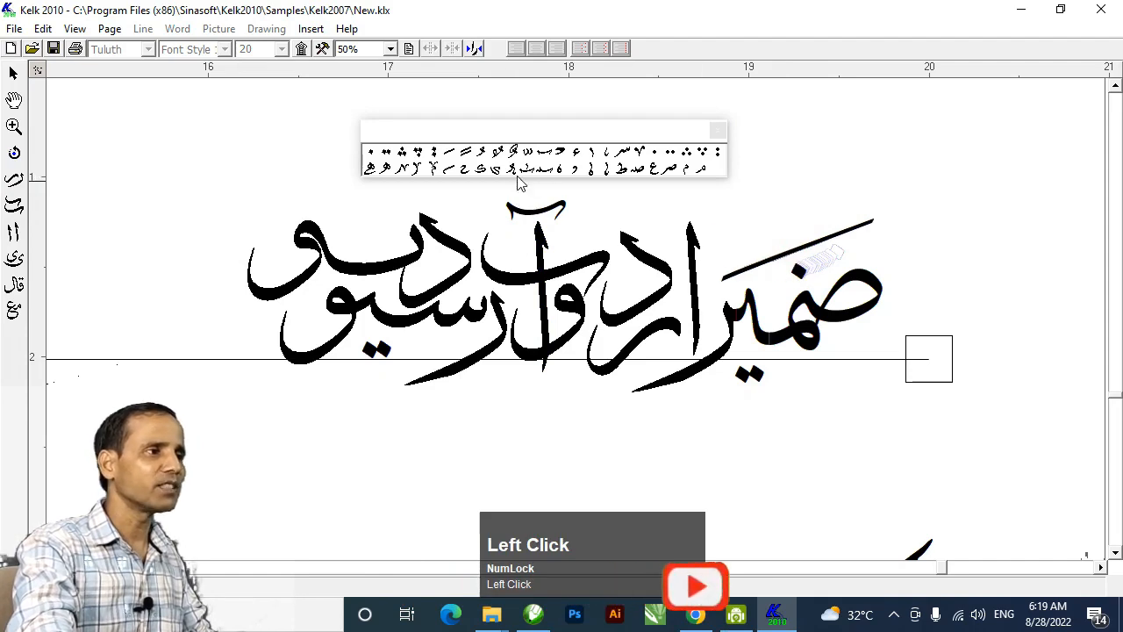
Step: Add a small V-shaped ornament above the slanted stroke, and a pesh beside the alif of اردو
{"action": "left_click", "coordinate": [409, 169]}
{"action": "mouse_move", "coordinate": [772, 237]}
{"action": "left_mouse_down"}
{"action": "mouse_move", "coordinate": [785, 250]}
{"action": "mouse_move", "coordinate": [776, 263]}
{"action": "left_mouse_up"}
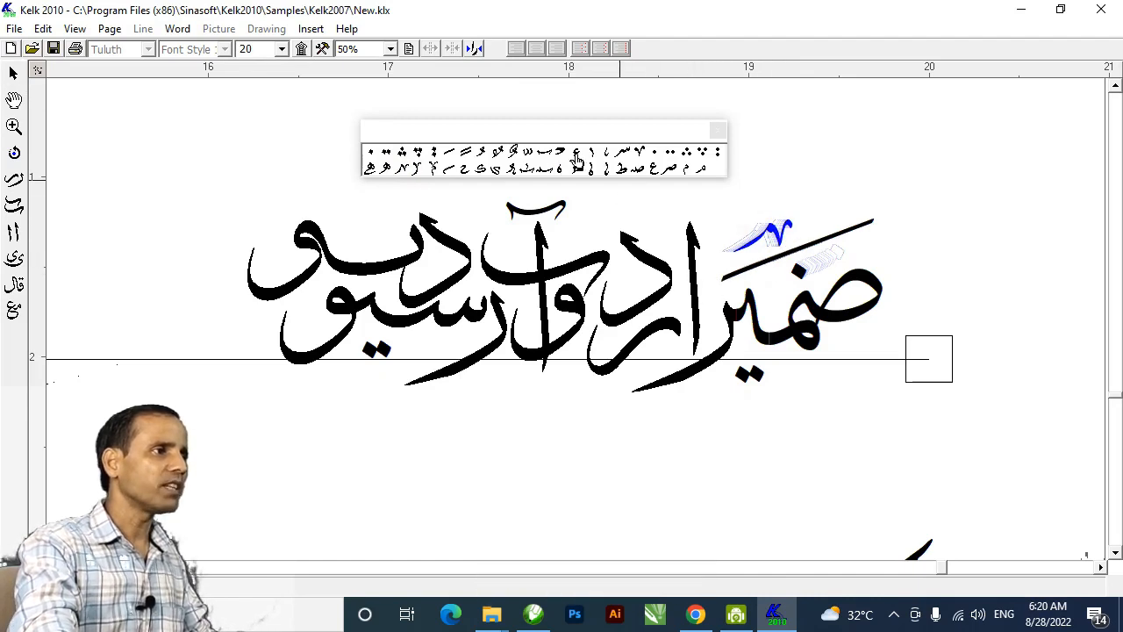
{"action": "left_click", "coordinate": [489, 160]}
{"action": "mouse_move", "coordinate": [677, 232]}
{"action": "left_mouse_down"}
{"action": "mouse_move", "coordinate": [680, 243]}
{"action": "mouse_move", "coordinate": [675, 216]}
{"action": "left_mouse_up"}
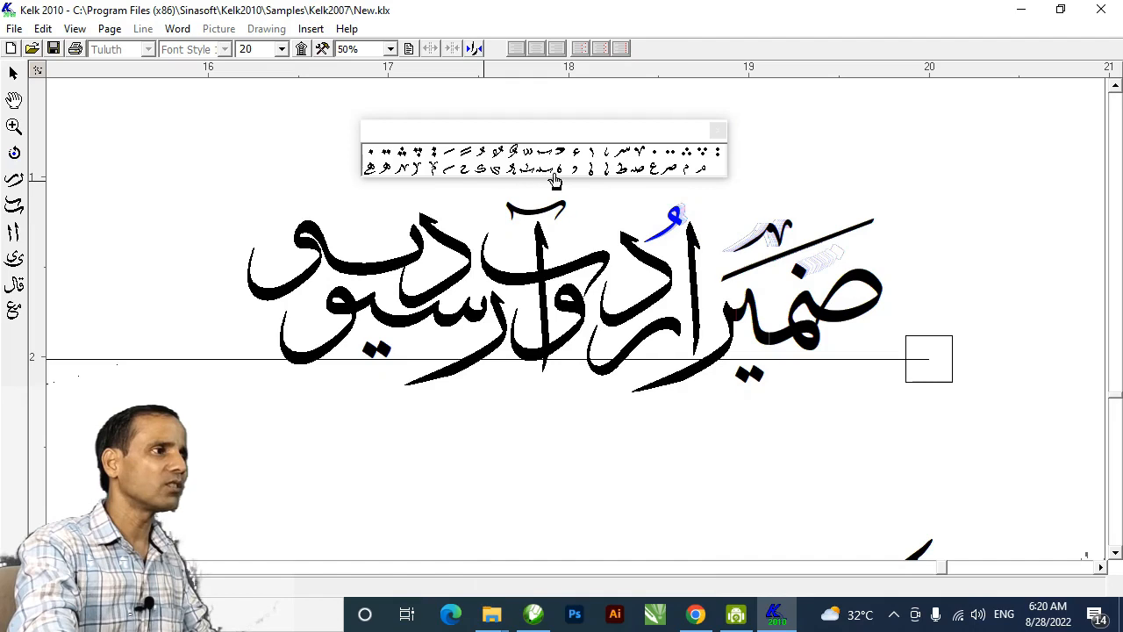
Step: Place a small ط mark over the last letter of ارث to form ٹ, and an ornamental mark above the final یو
{"action": "left_click_drag", "start_coordinate": [629, 179], "coordinate": [534, 250]}
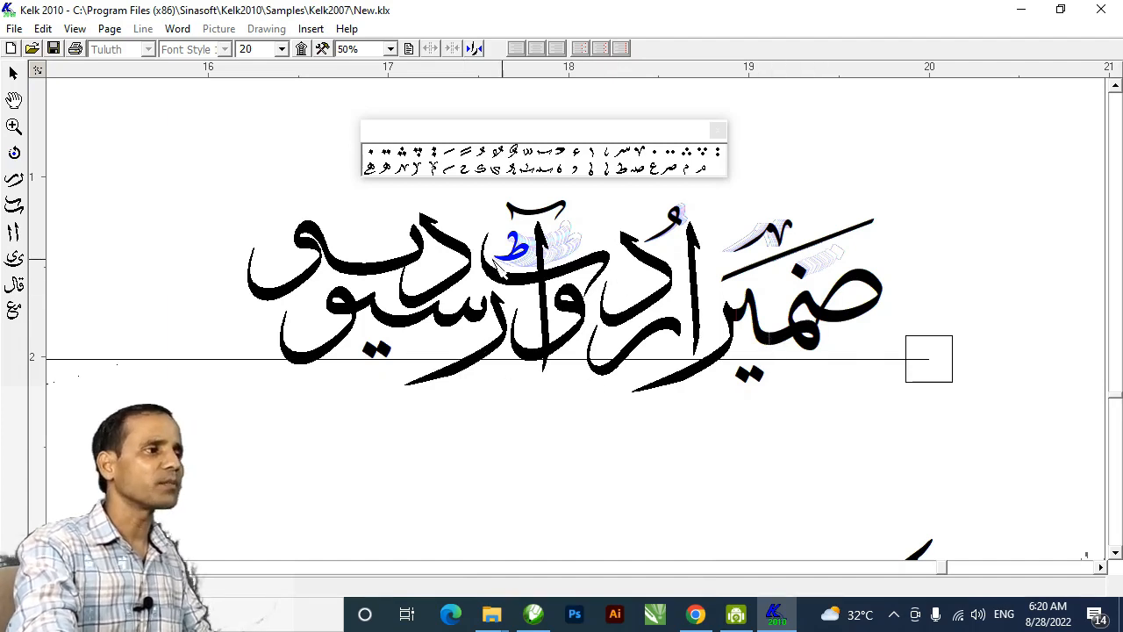
{"action": "left_click", "coordinate": [381, 238]}
{"action": "mouse_move", "coordinate": [377, 232]}
{"action": "left_mouse_down"}
{"action": "mouse_move", "coordinate": [376, 223]}
{"action": "mouse_move", "coordinate": [382, 243]}
{"action": "left_mouse_up"}
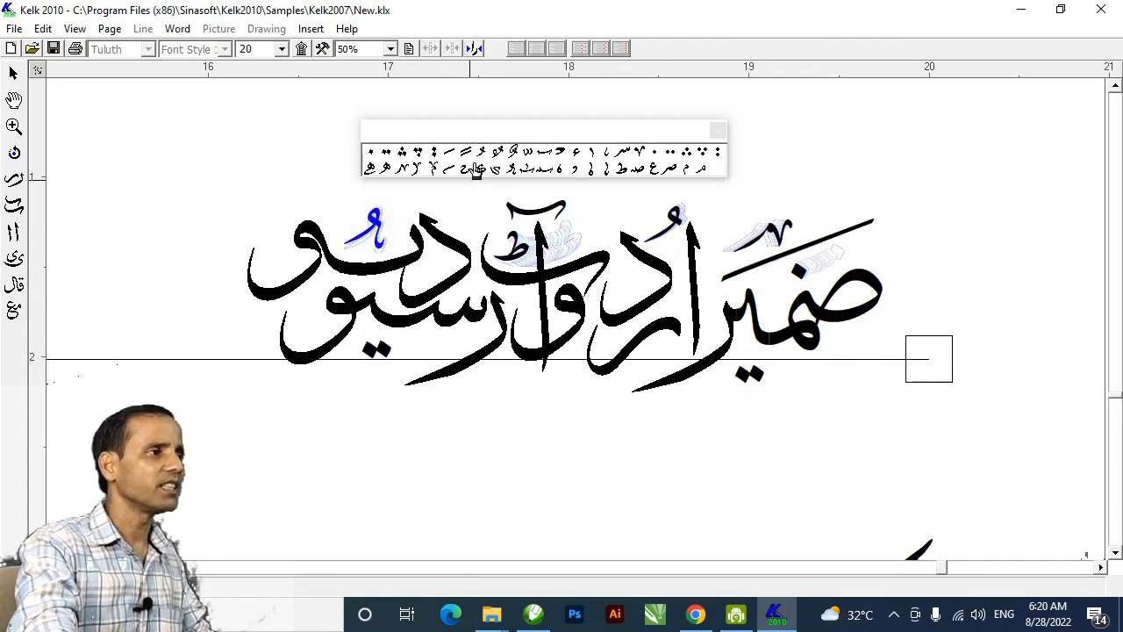
Step: Add small ط marks to form the ڈ and the ٹ of سٹو, and move the two dots of یو between the stacked letters
{"action": "left_click", "coordinate": [607, 169]}
{"action": "left_click", "coordinate": [469, 227]}
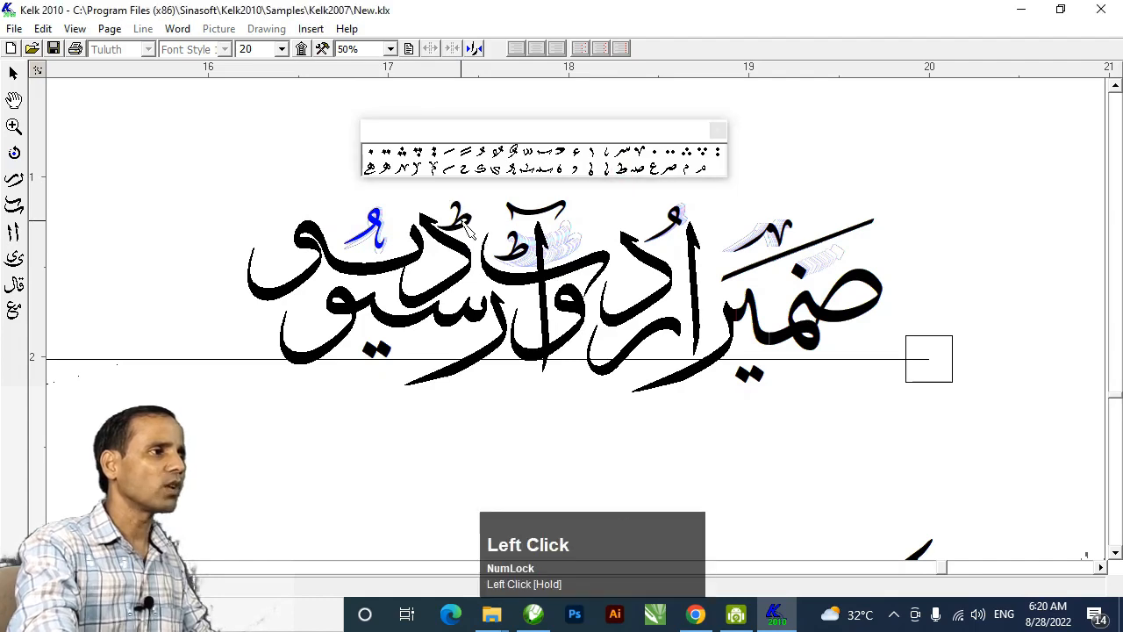
{"action": "left_click_drag", "start_coordinate": [459, 217], "coordinate": [468, 217]}
{"action": "mouse_move", "coordinate": [559, 173]}
{"action": "left_mouse_down"}
{"action": "mouse_move", "coordinate": [395, 291]}
{"action": "mouse_move", "coordinate": [372, 289]}
{"action": "mouse_move", "coordinate": [402, 245]}
{"action": "left_mouse_up"}
{"action": "left_click", "coordinate": [390, 324]}
{"action": "left_click_drag", "start_coordinate": [377, 350], "coordinate": [337, 281]}
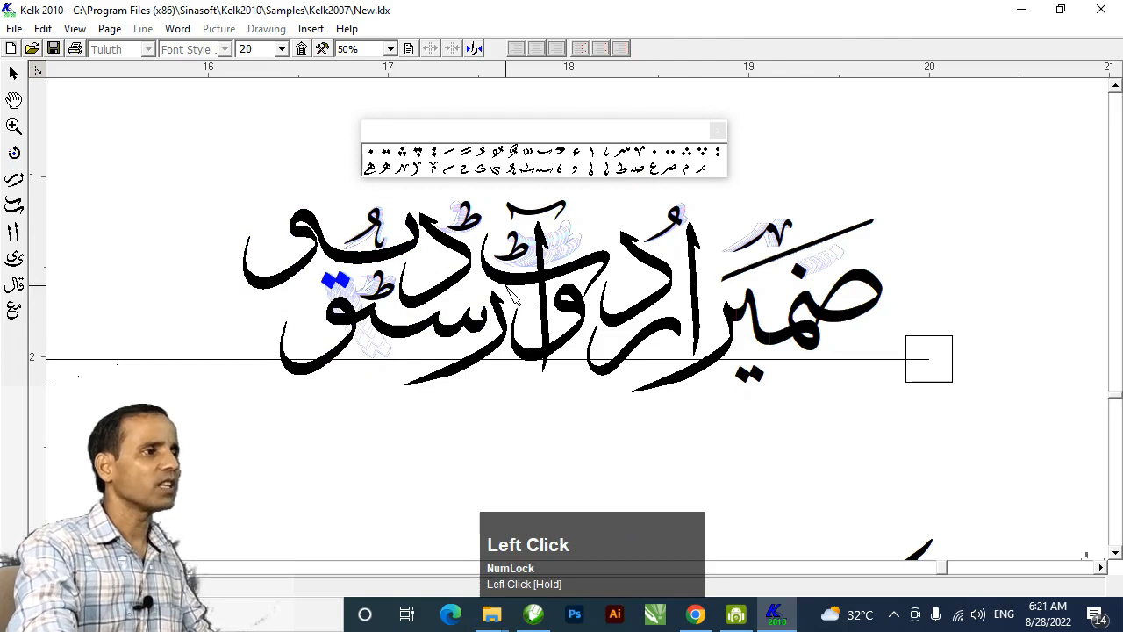
Step: Redraw the page, close the dots and marks palette, and minimize the Kelk window
{"action": "key", "text": "F5"}
{"action": "left_click", "coordinate": [718, 131]}
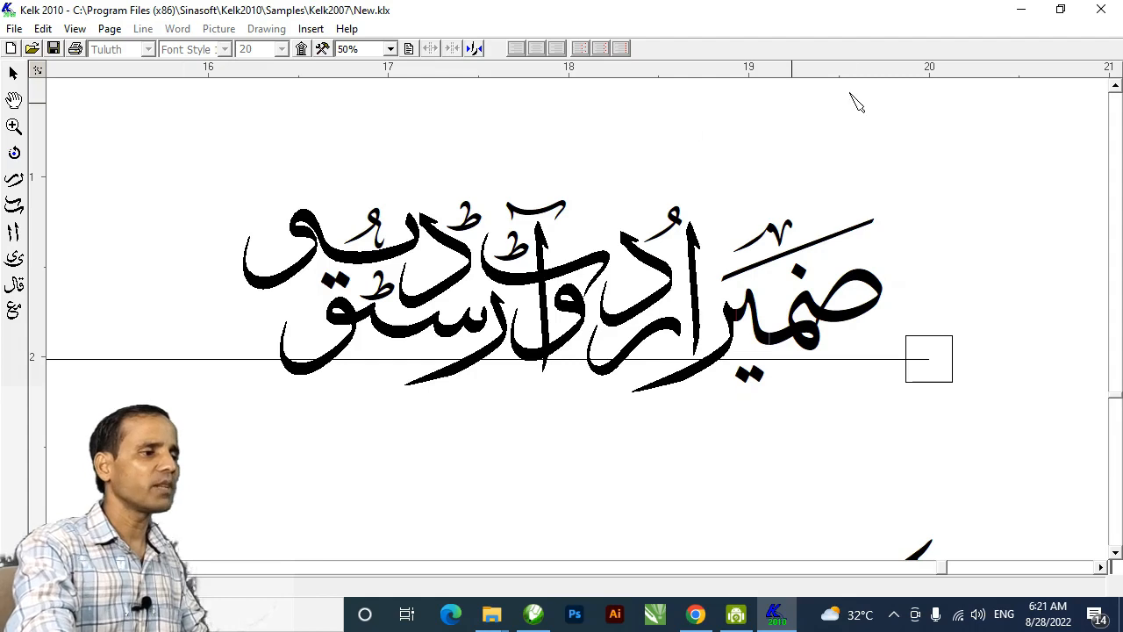
{"action": "left_click", "coordinate": [1020, 8]}
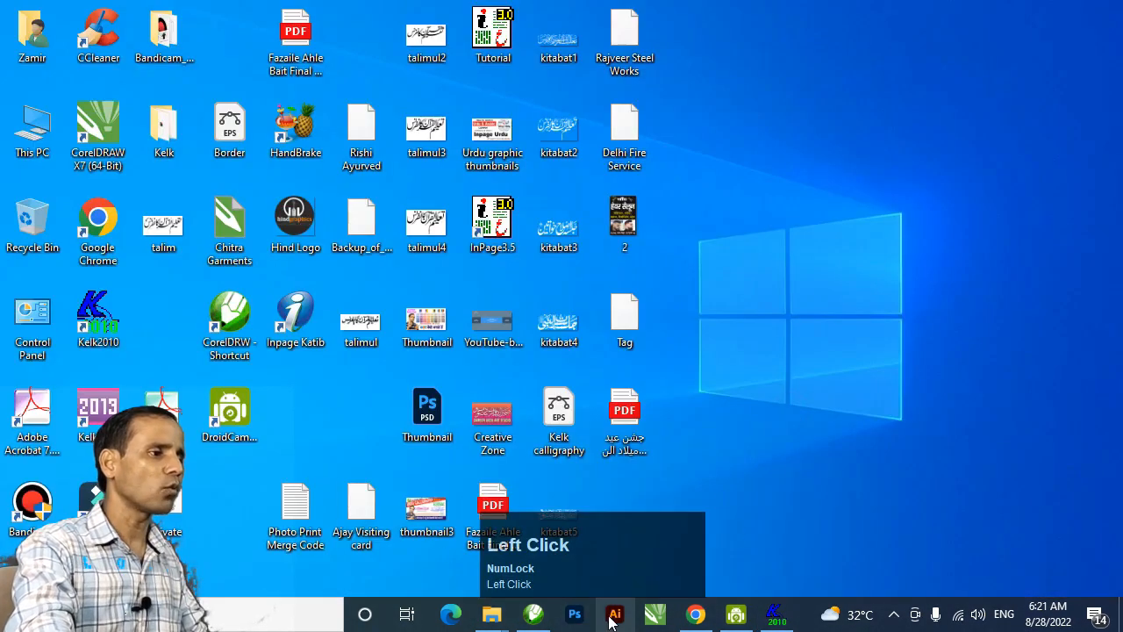
Step: Switch to Illustrator, create a new Letter document (612 x 792 pt), and minimize the window
{"action": "left_click", "coordinate": [616, 619]}
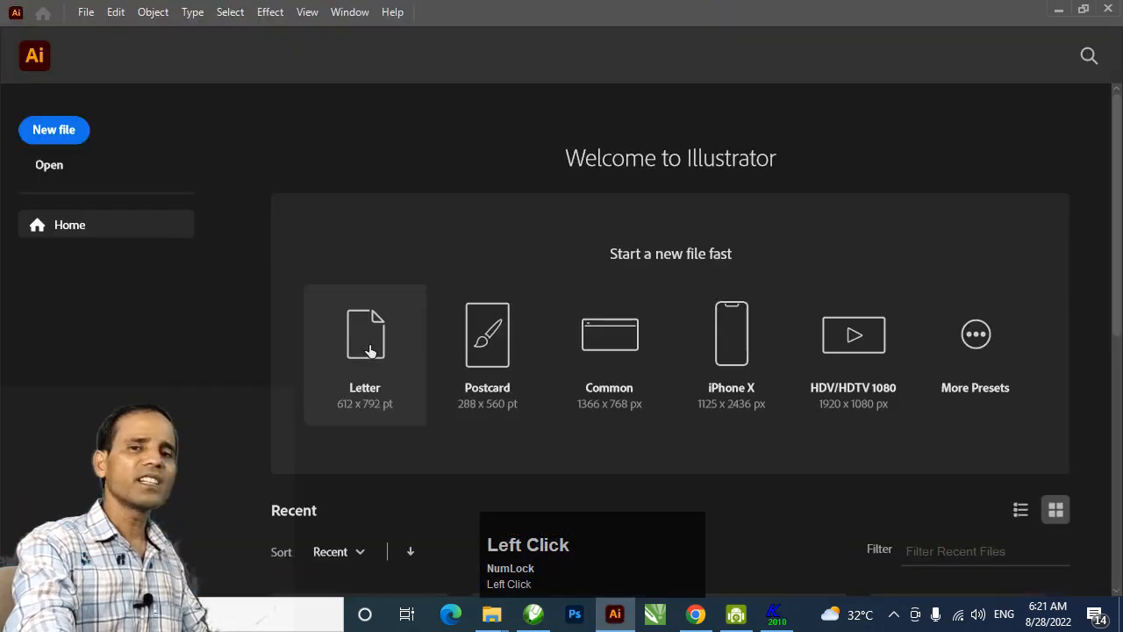
{"action": "left_click", "coordinate": [368, 351]}
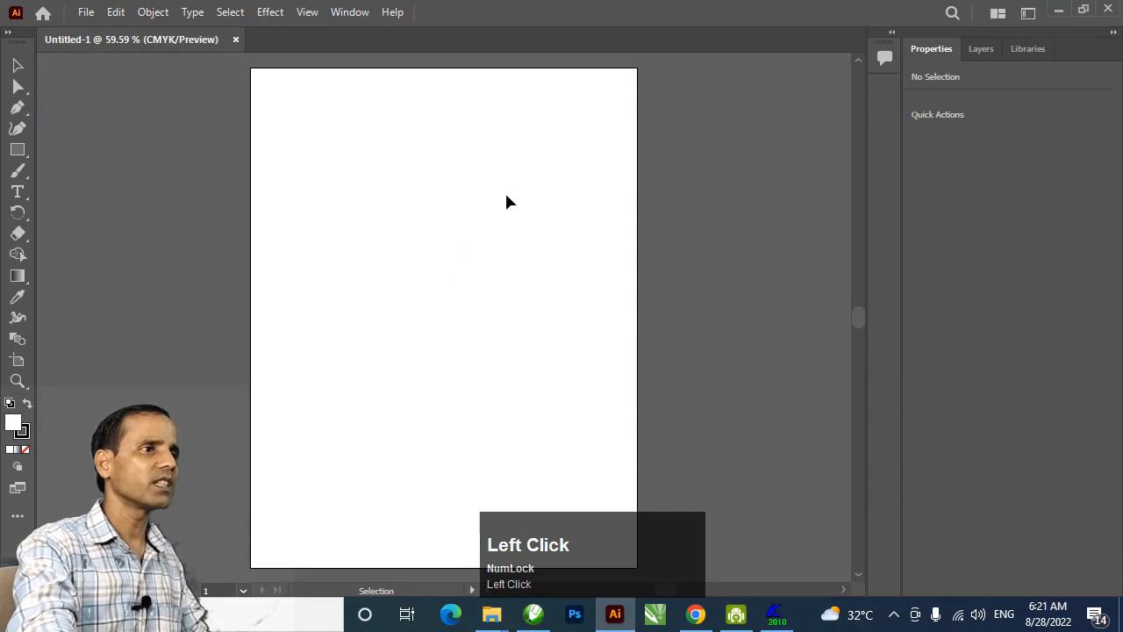
{"action": "left_click", "coordinate": [1058, 9]}
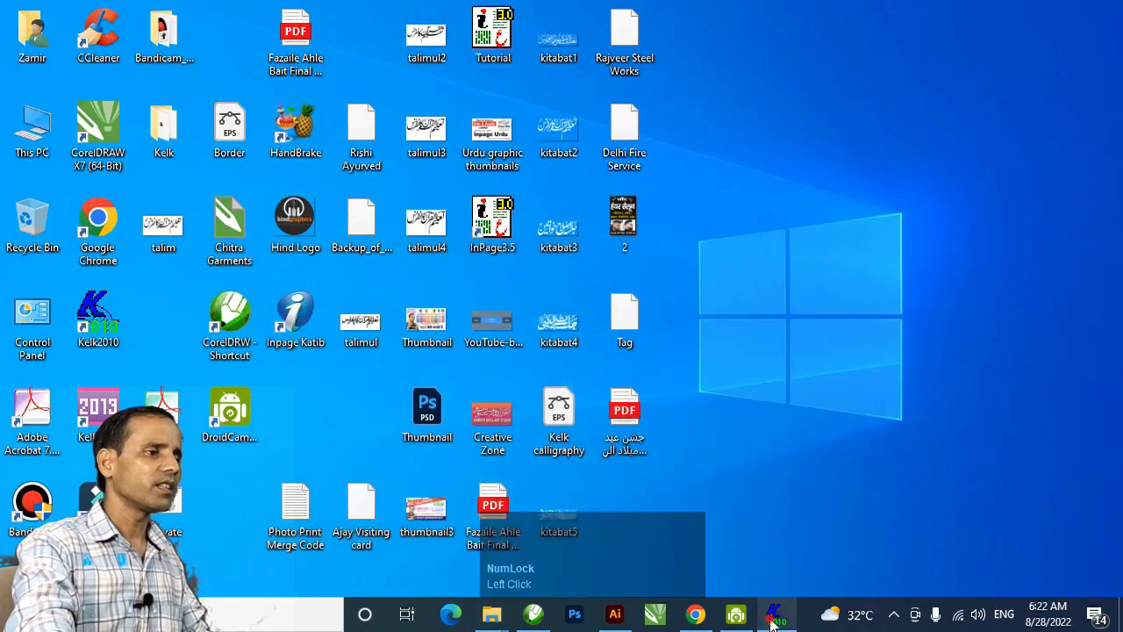
Step: Return to Kelk 2010, start printing the calligraphy page, and set Microsoft XPS Document Writer as the printer
{"action": "left_click", "coordinate": [772, 617]}
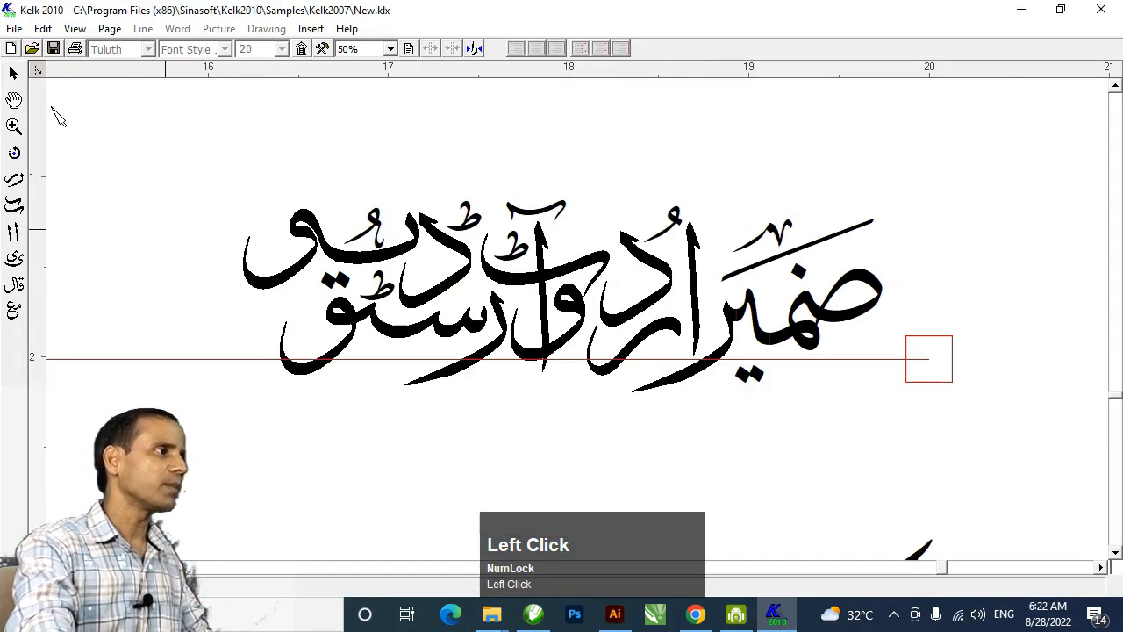
{"action": "key", "text": "ctrl+p"}
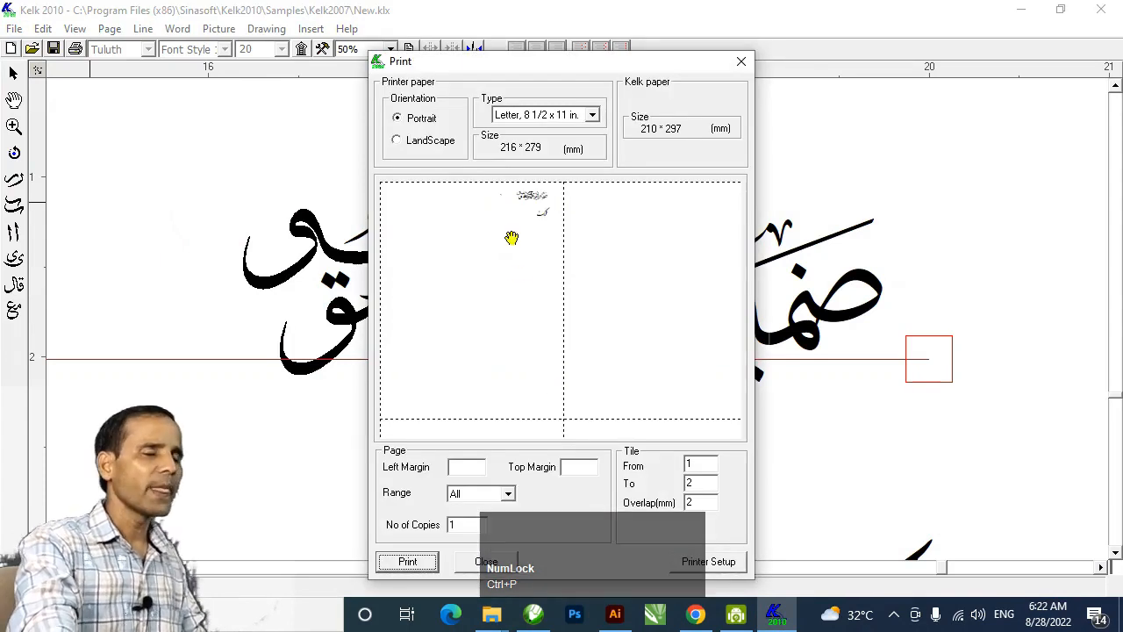
{"action": "left_click_drag", "start_coordinate": [563, 63], "coordinate": [404, 96]}
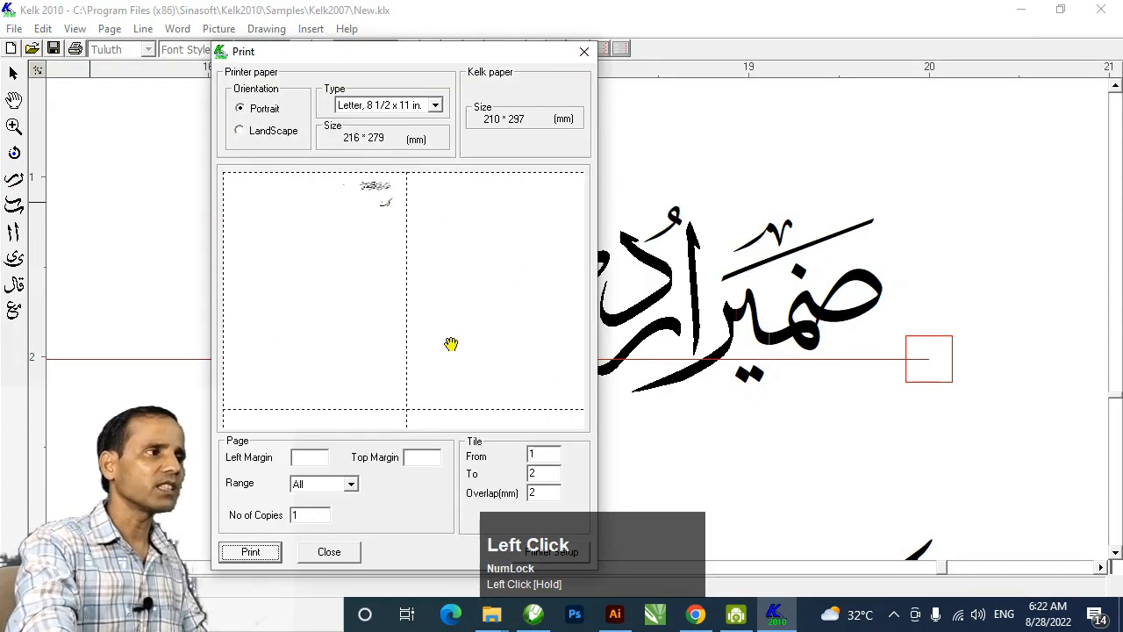
{"action": "left_click_drag", "start_coordinate": [494, 51], "coordinate": [420, 54]}
{"action": "left_click", "coordinate": [458, 561]}
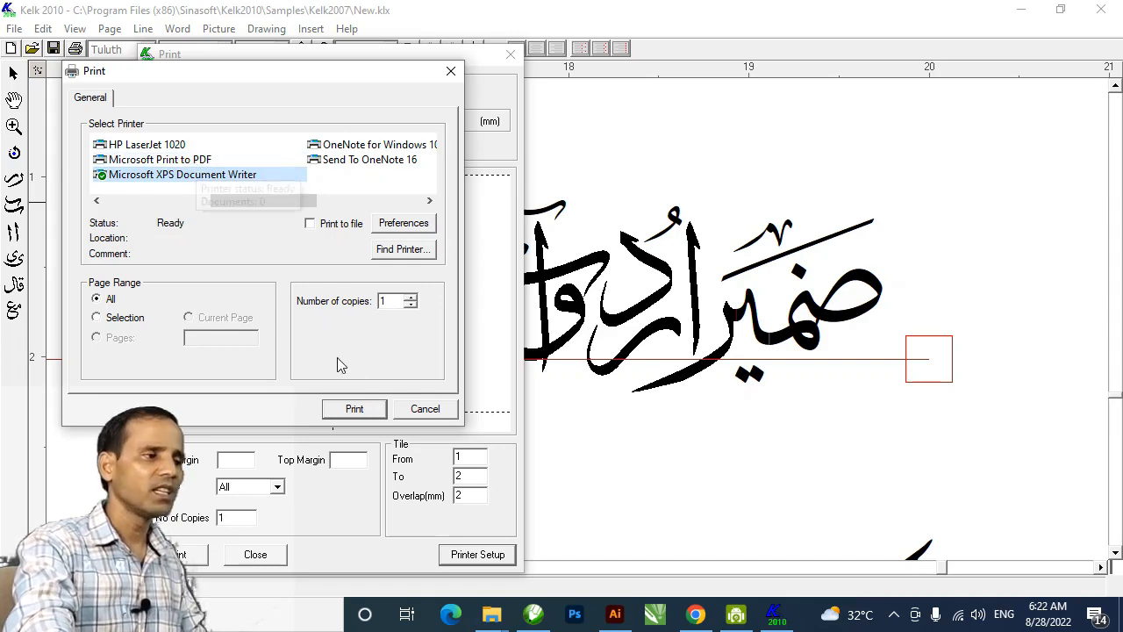
{"action": "left_click", "coordinate": [354, 409]}
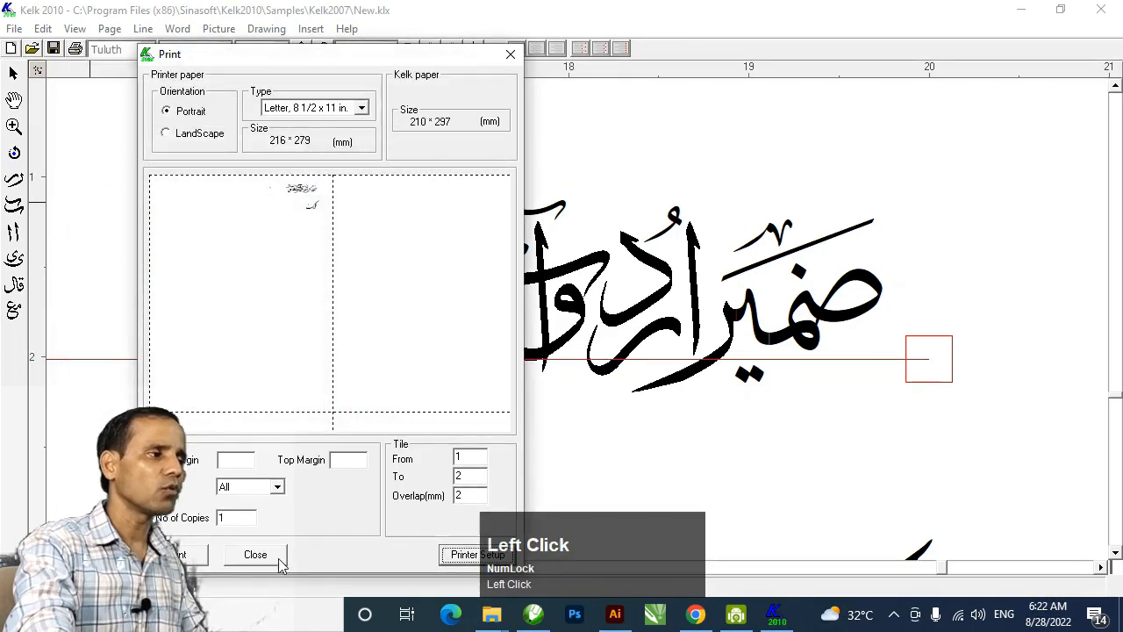
Step: Print the page to the desktop as an XPS Document (*.xps) named dddd, and minimize Kelk to locate the file
{"action": "left_click", "coordinate": [201, 554]}
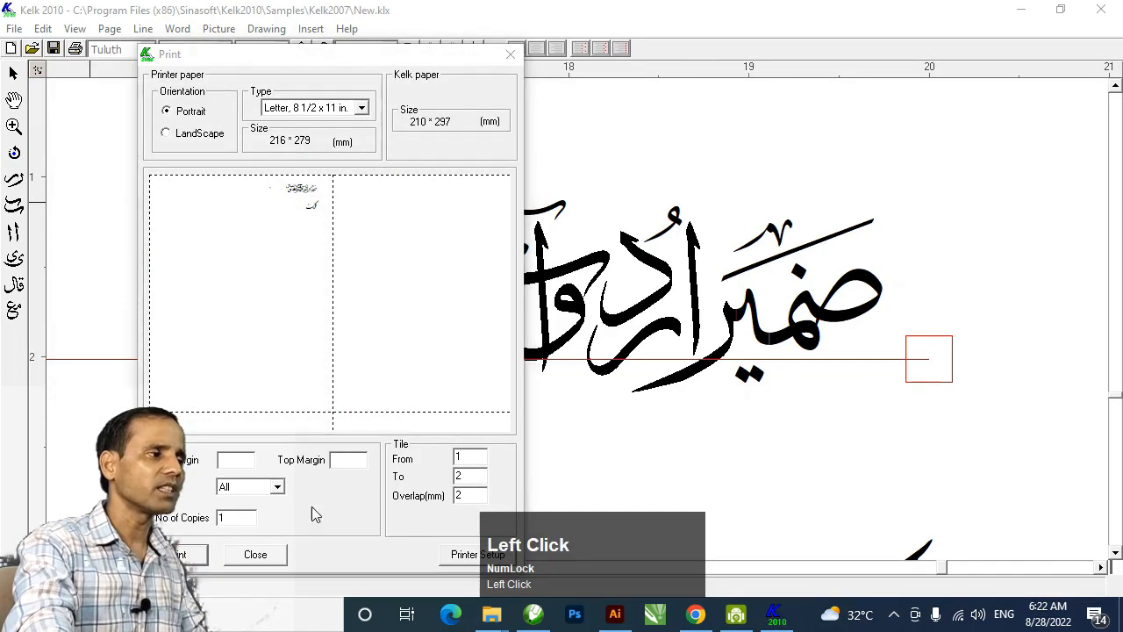
{"action": "left_click", "coordinate": [442, 424]}
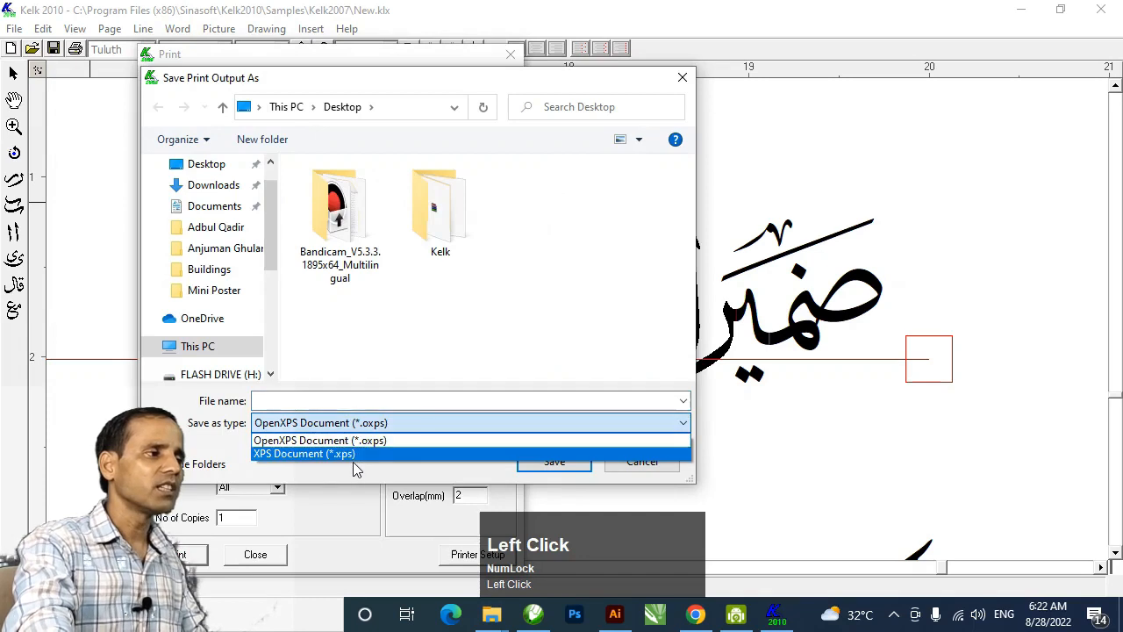
{"action": "left_click", "coordinate": [356, 455]}
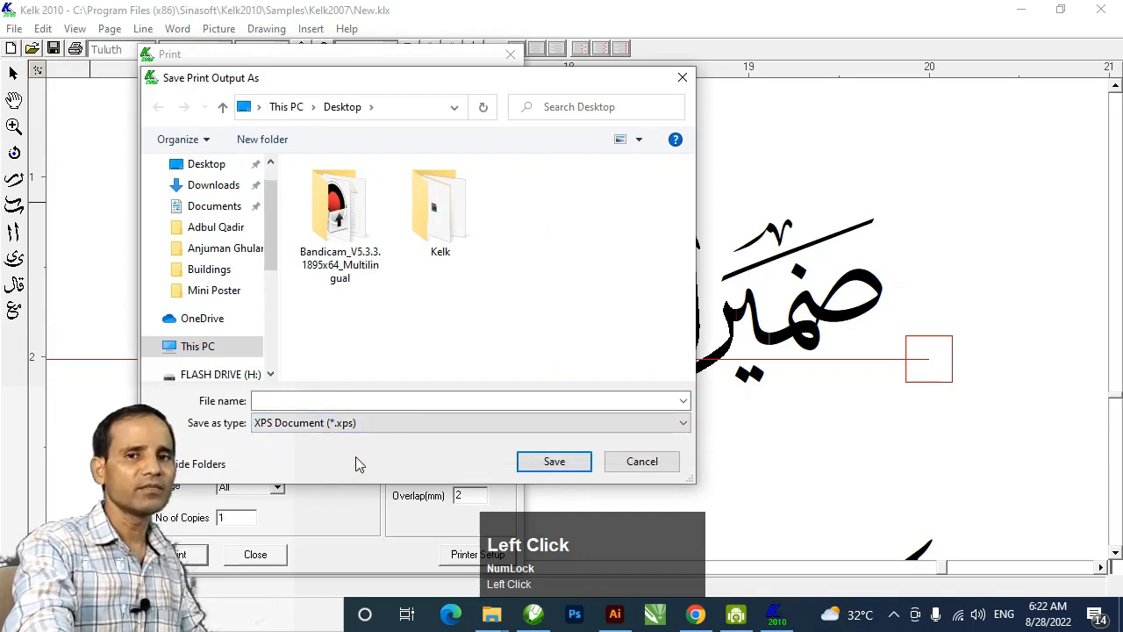
{"action": "left_click", "coordinate": [307, 399]}
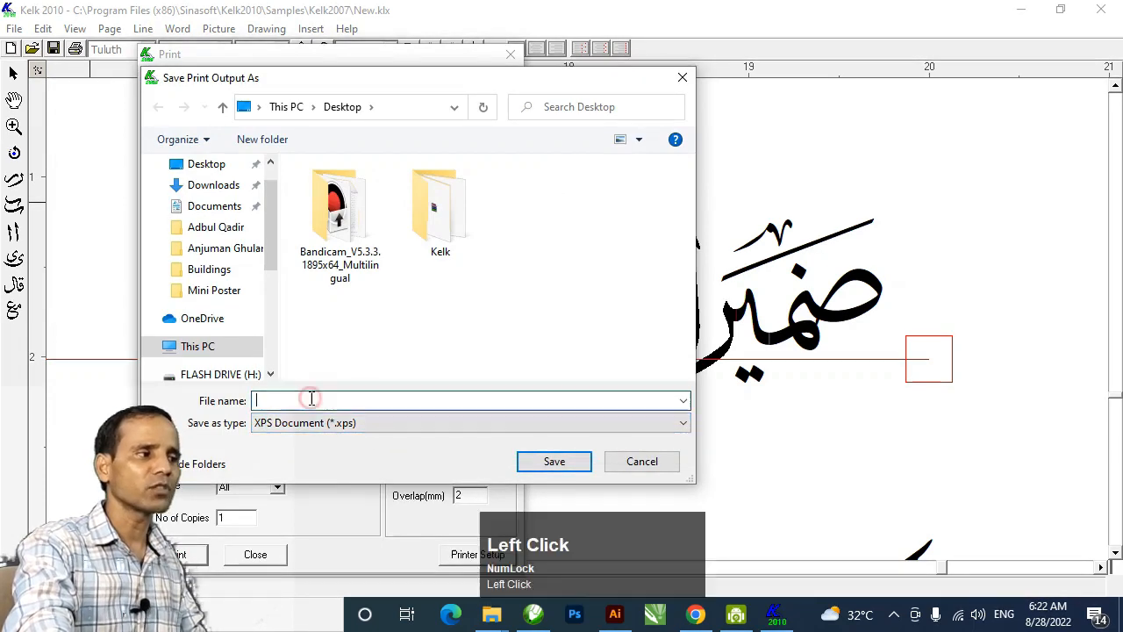
{"action": "type", "text": "dddd"}
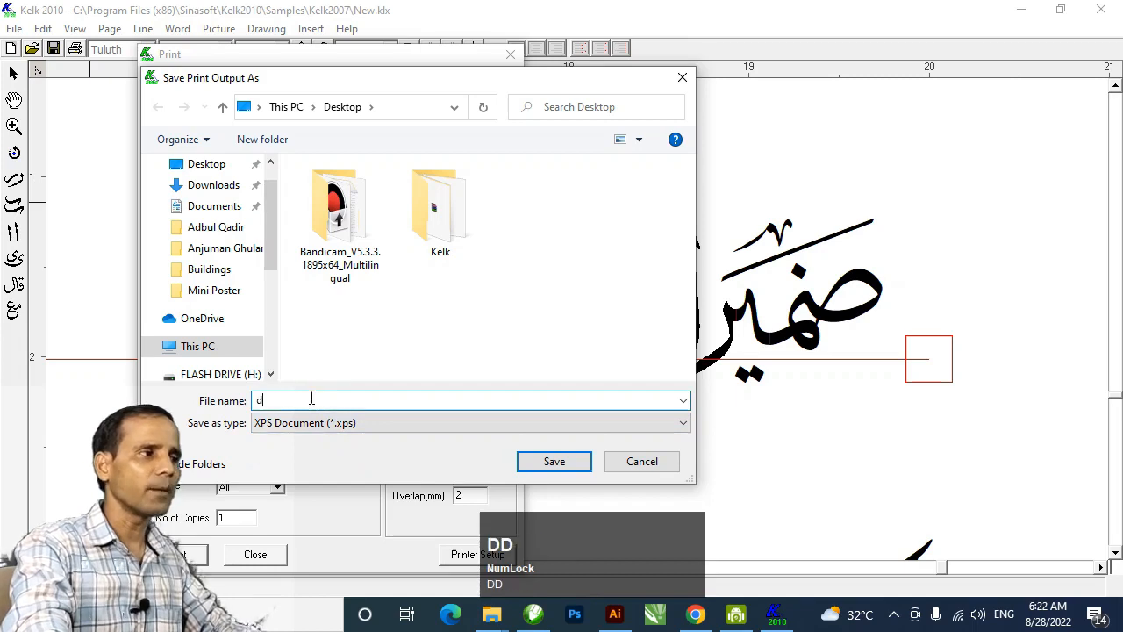
{"action": "left_click", "coordinate": [560, 462]}
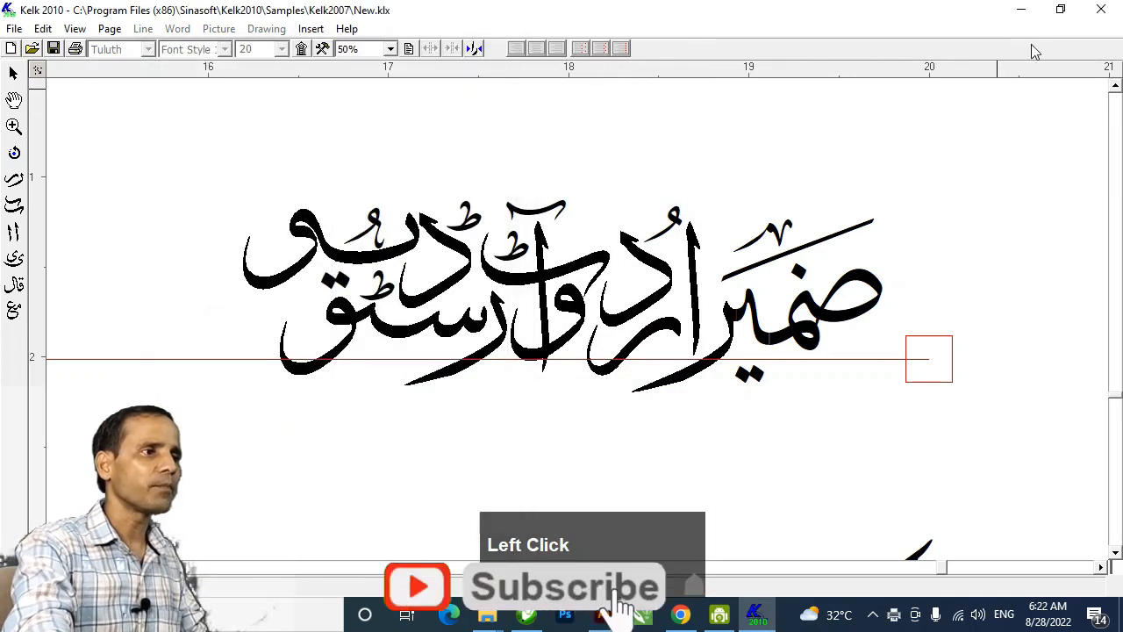
{"action": "left_click", "coordinate": [1021, 10]}
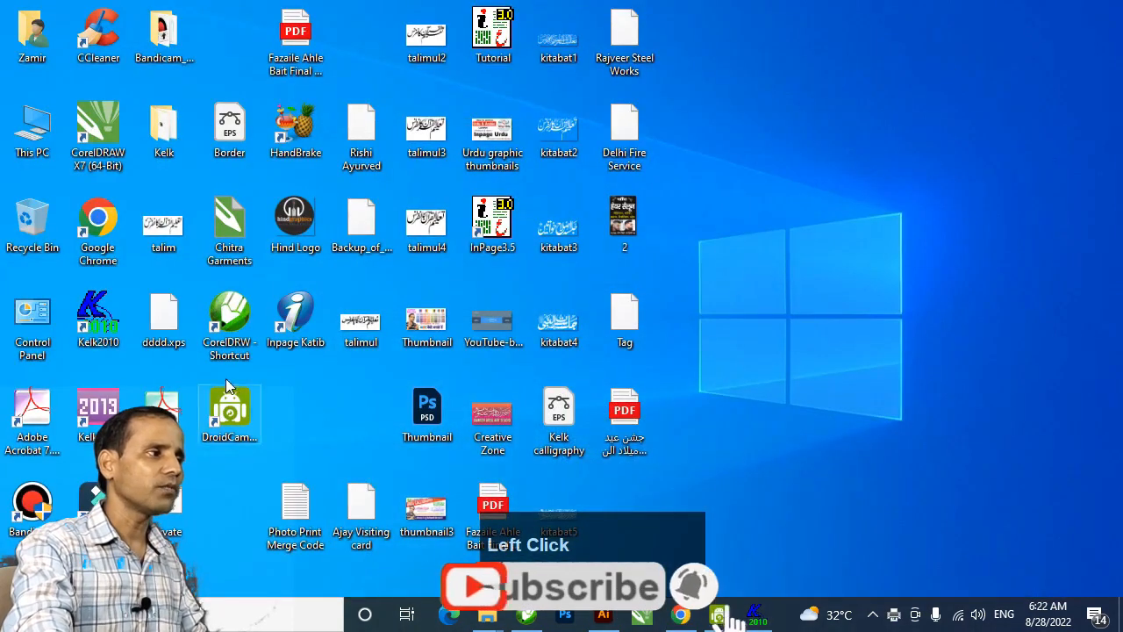
{"action": "left_click", "coordinate": [161, 316]}
{"action": "left_click", "coordinate": [961, 382]}
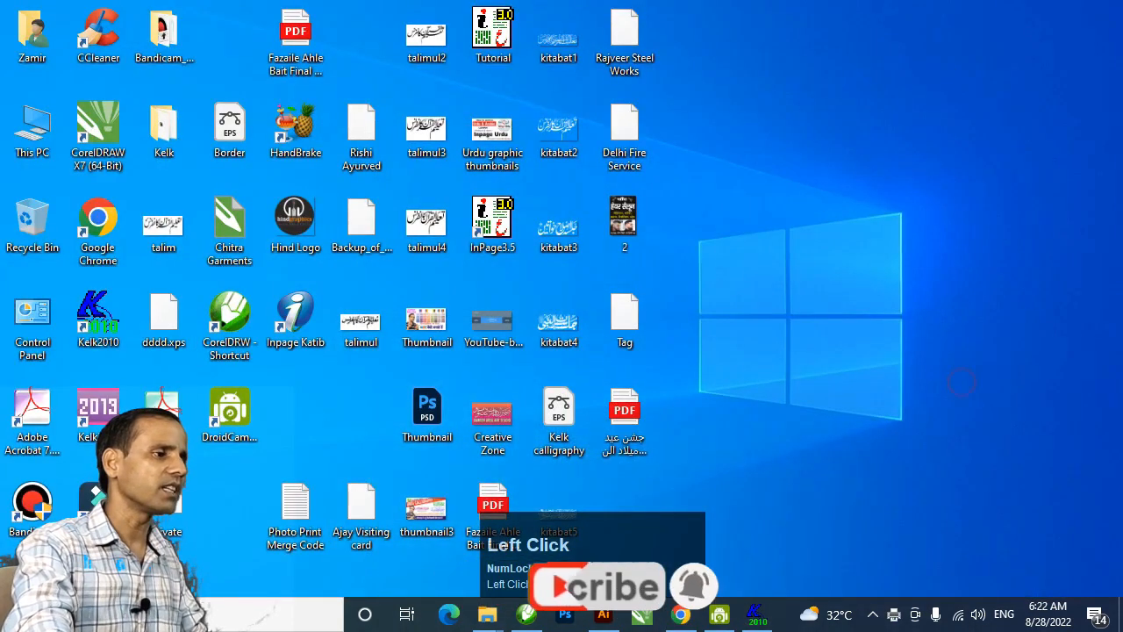
Step: Switch to Chrome, search Google for "xps to pdf" in a new tab, and open the xpstopdf.com converter
{"action": "left_click", "coordinate": [680, 614]}
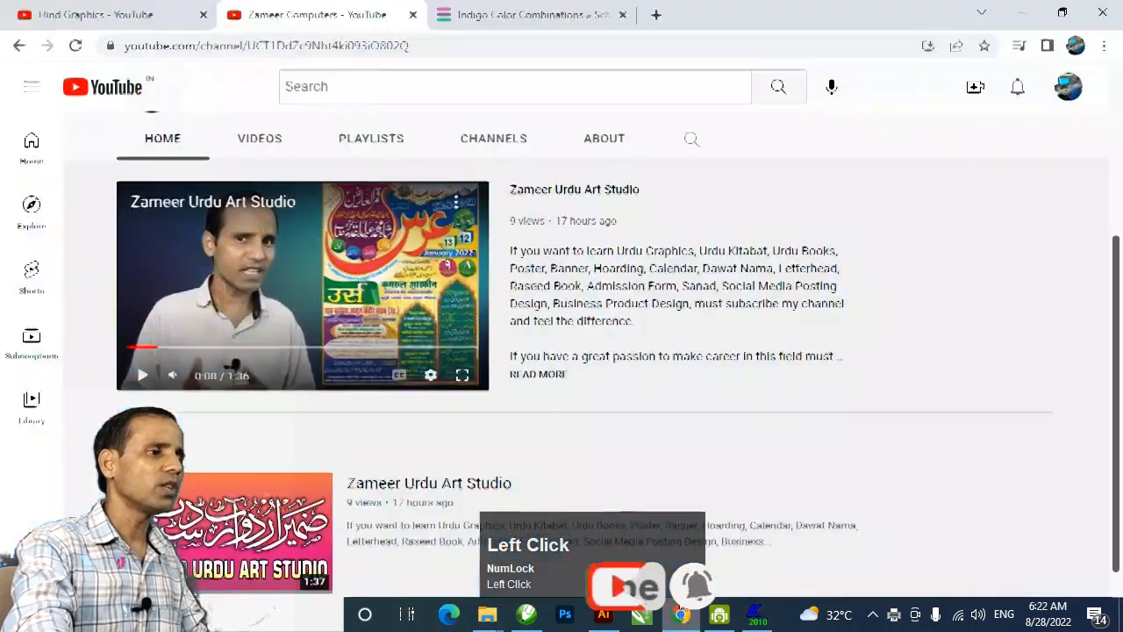
{"action": "left_click", "coordinate": [657, 15]}
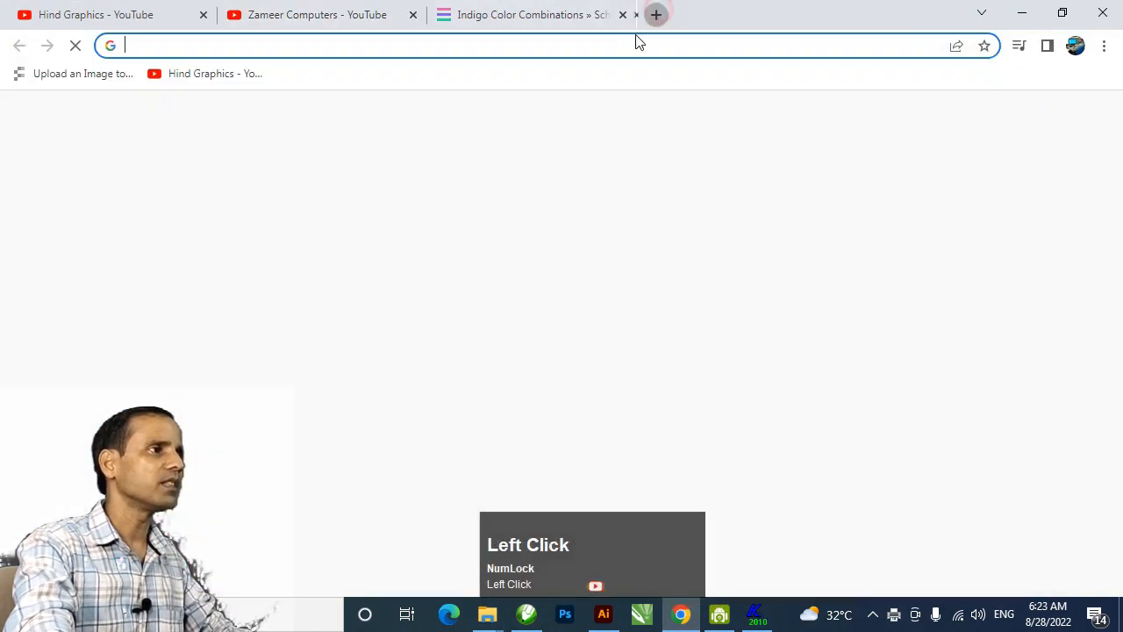
{"action": "key", "text": "Return"}
{"action": "type", "text": "xps"}
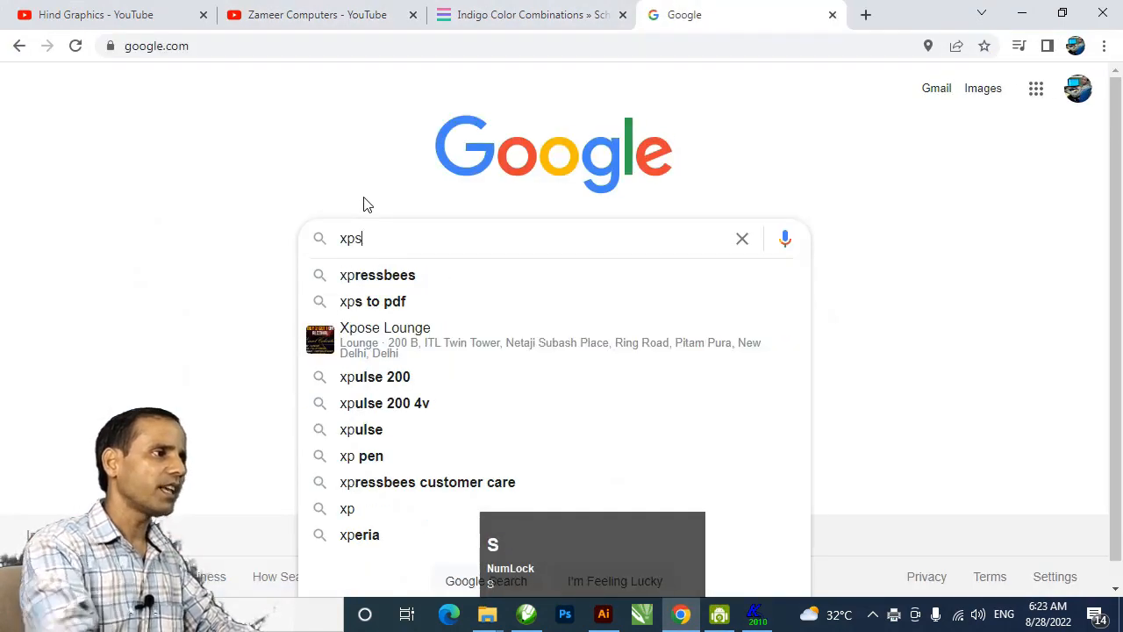
{"action": "left_click", "coordinate": [394, 278]}
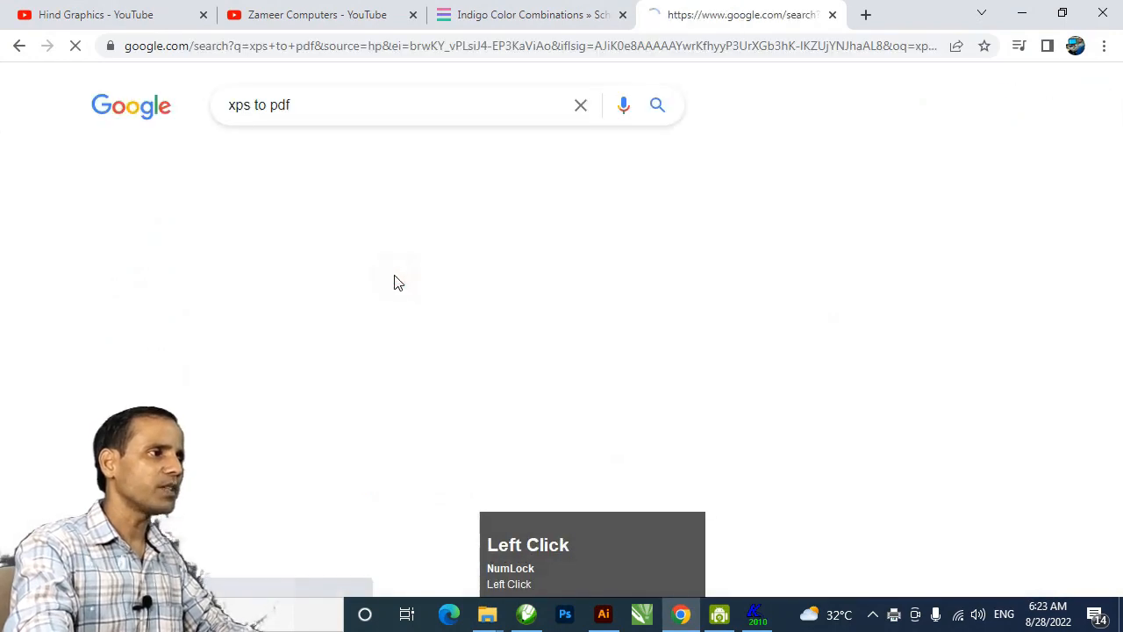
{"action": "left_click", "coordinate": [171, 259]}
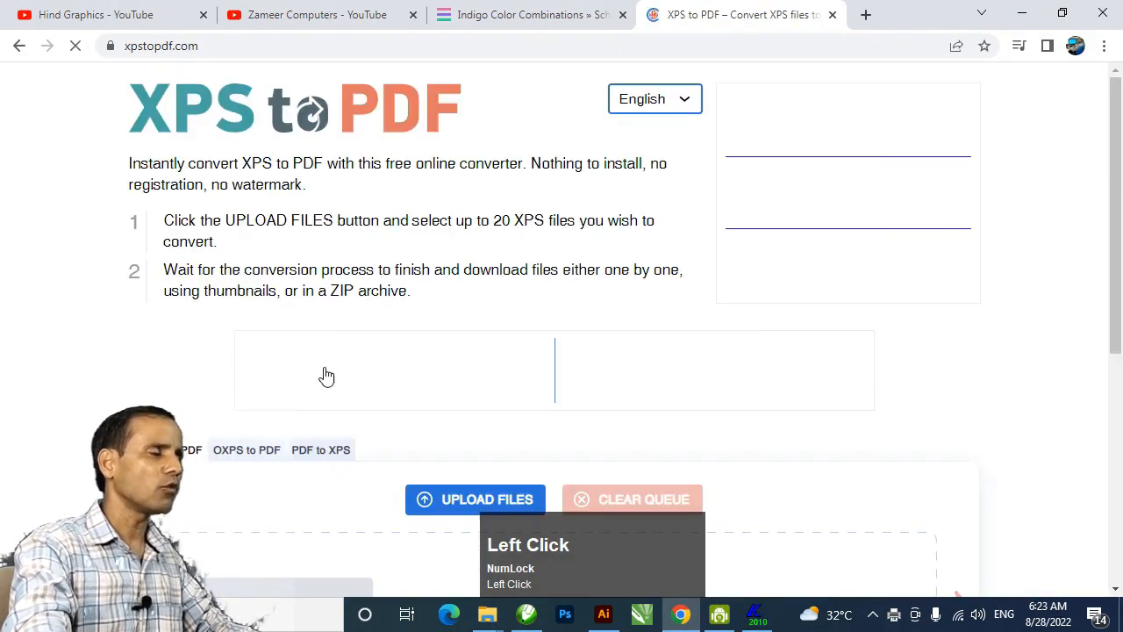
Step: Add dddd.xps from the desktop to the online XPS to PDF converter's upload area
{"action": "scroll", "coordinate": [367, 412], "scroll_direction": "down", "scroll_amount": 3}
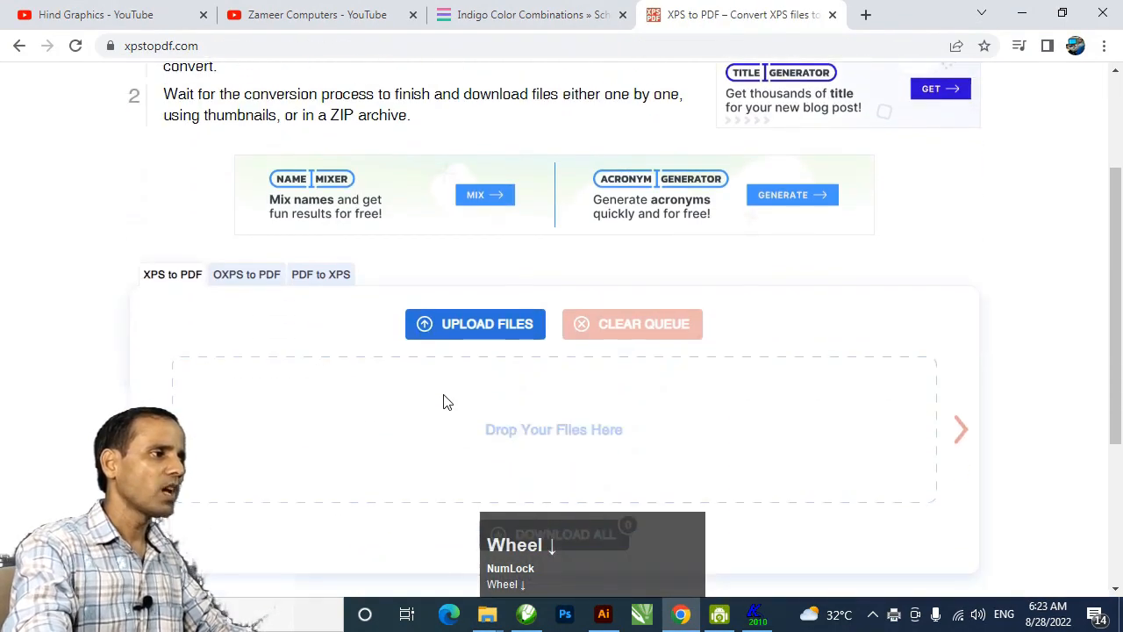
{"action": "left_click", "coordinate": [1022, 12]}
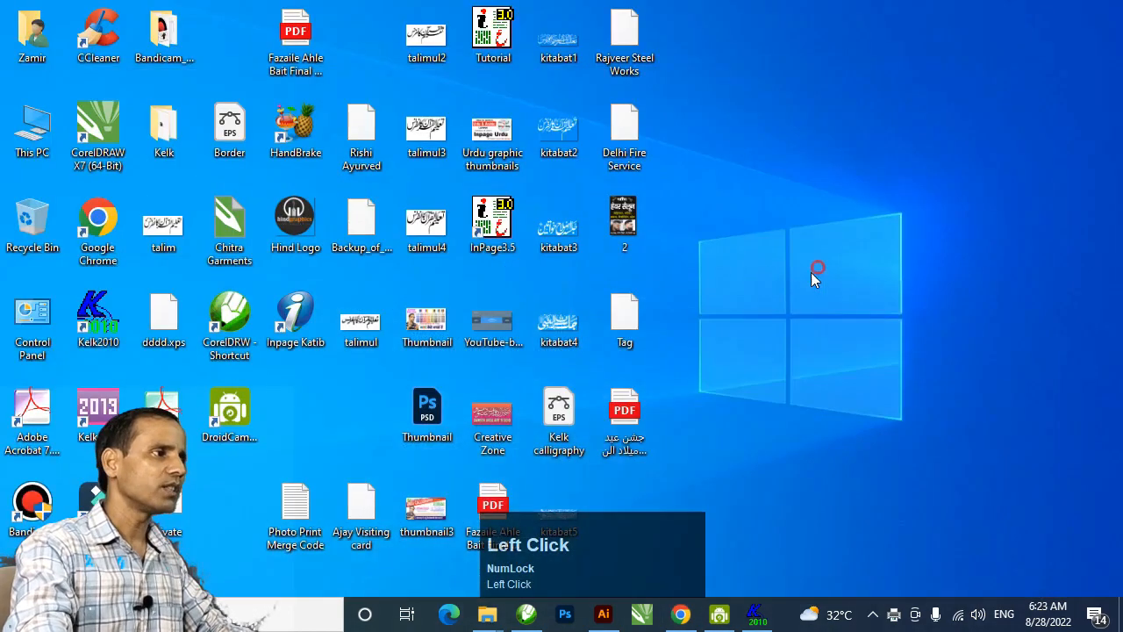
{"action": "left_click_drag", "start_coordinate": [165, 316], "coordinate": [371, 407]}
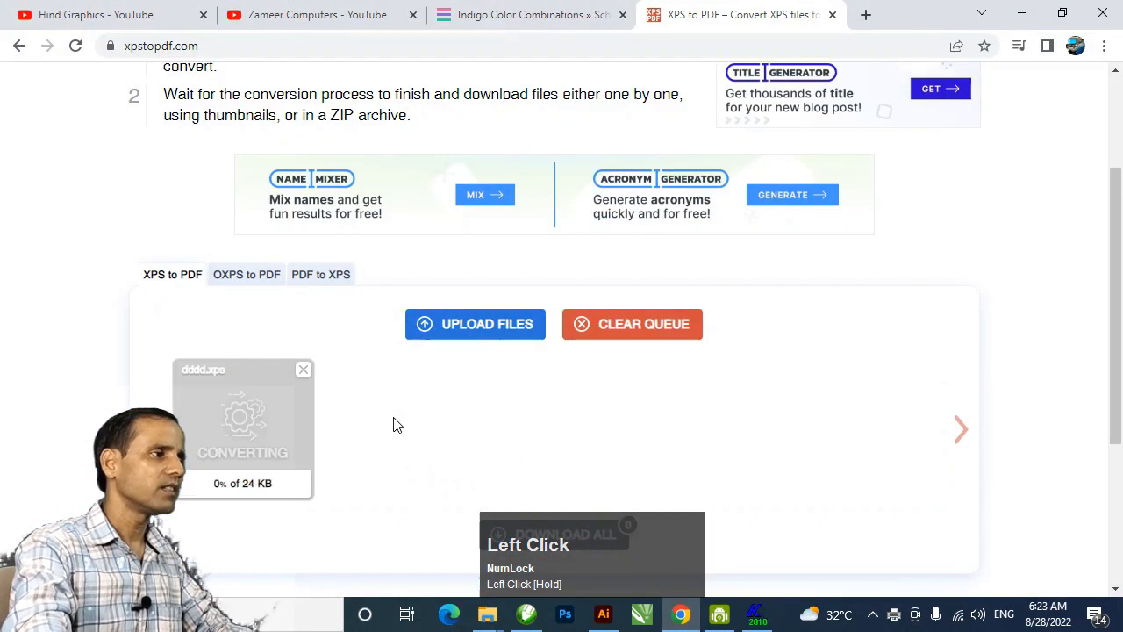
{"action": "scroll", "coordinate": [448, 432], "scroll_direction": "down", "scroll_amount": 1}
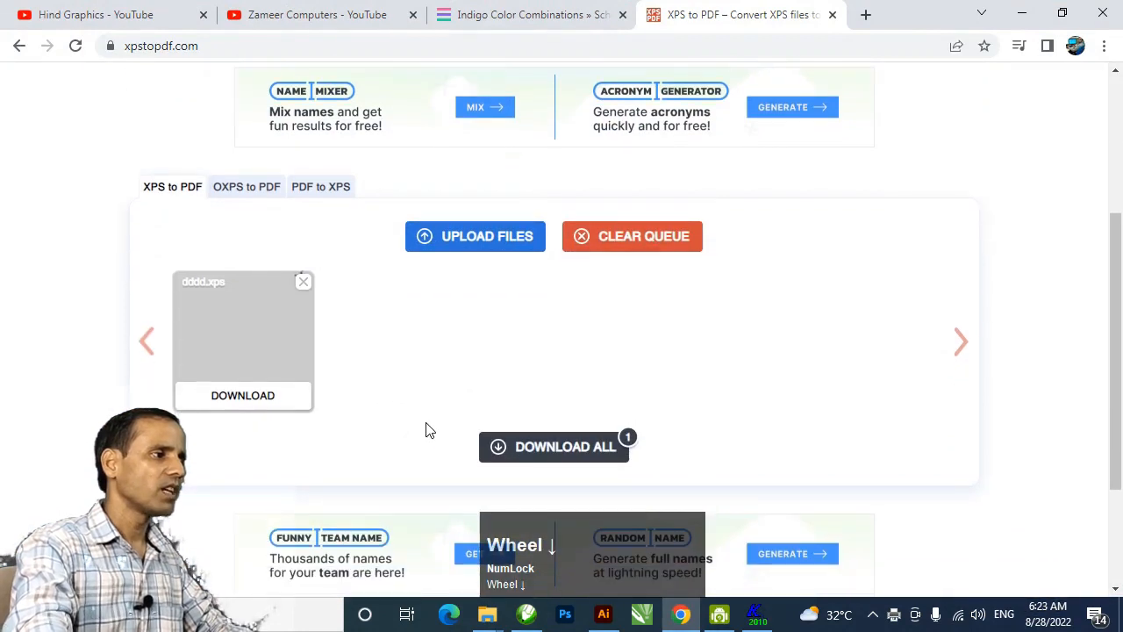
Step: Download the converted PDF, show it in the Downloads folder, and minimize Chrome
{"action": "left_click", "coordinate": [243, 406]}
{"action": "left_click", "coordinate": [195, 571]}
{"action": "left_click", "coordinate": [246, 512]}
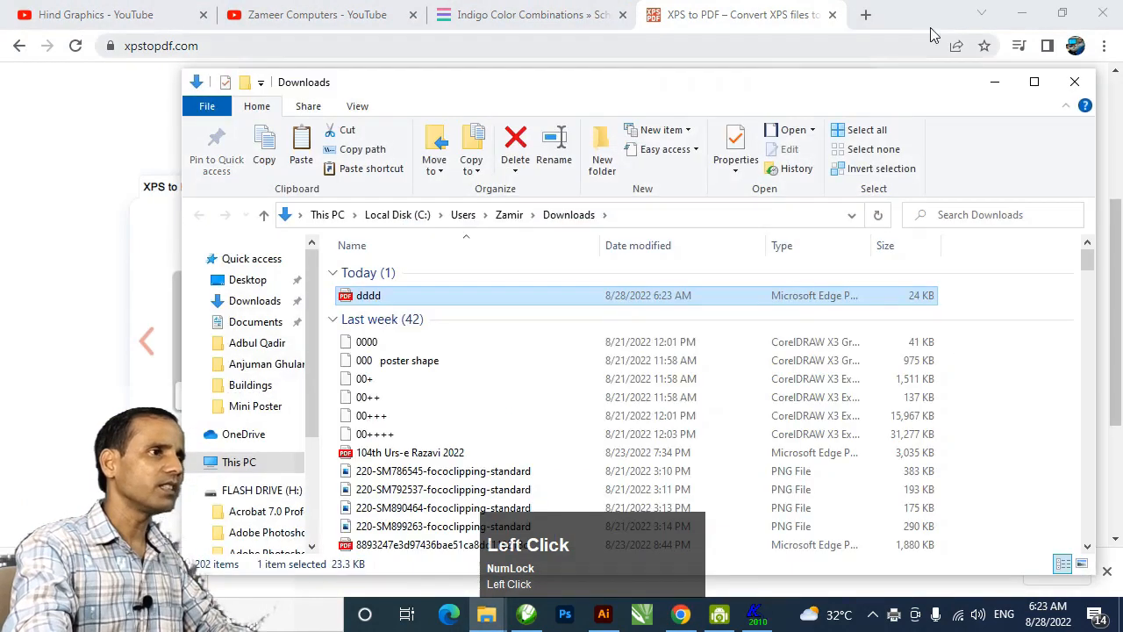
{"action": "left_click", "coordinate": [921, 37]}
{"action": "left_click", "coordinate": [1021, 14]}
Step: Open the downloaded dddd PDF to check the calligraphy, and close the viewer
{"action": "left_click_drag", "start_coordinate": [728, 95], "coordinate": [789, 62]}
{"action": "double_click", "coordinate": [349, 301]}
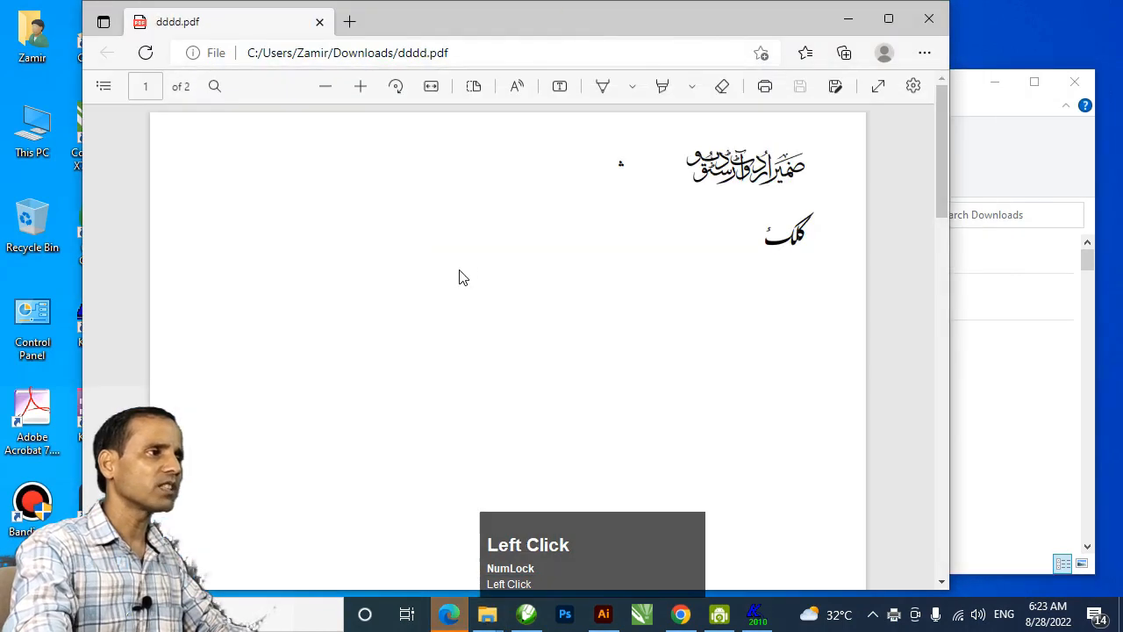
{"action": "left_click", "coordinate": [929, 18]}
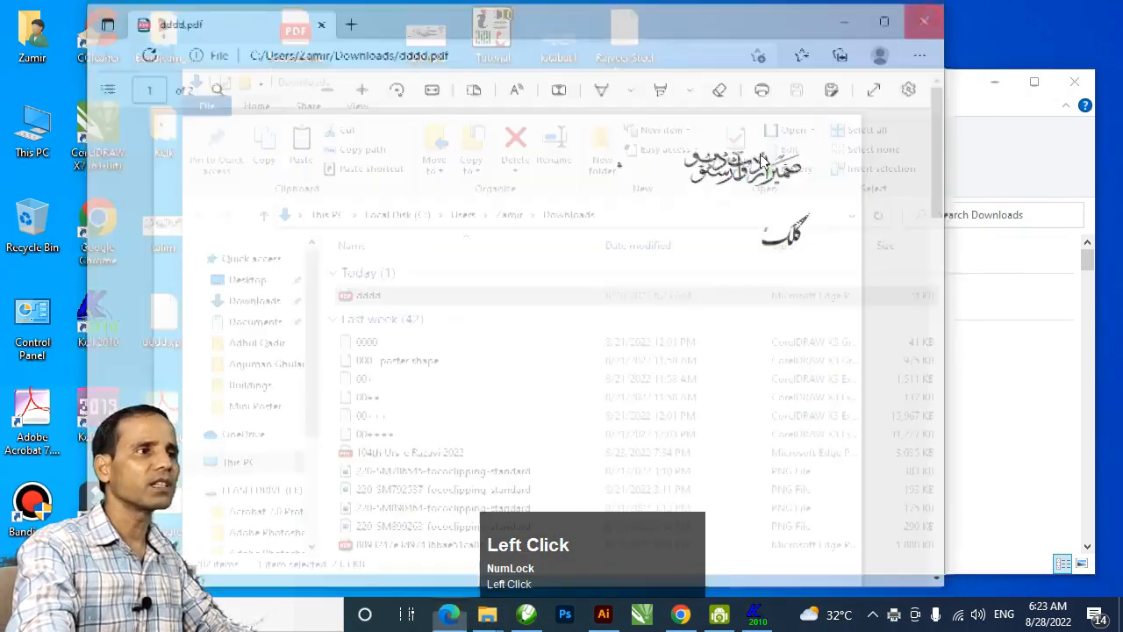
Step: Place the dddd PDF from the Downloads folder into the blank Letter document in Illustrator
{"action": "left_click_drag", "start_coordinate": [712, 104], "coordinate": [723, 50]}
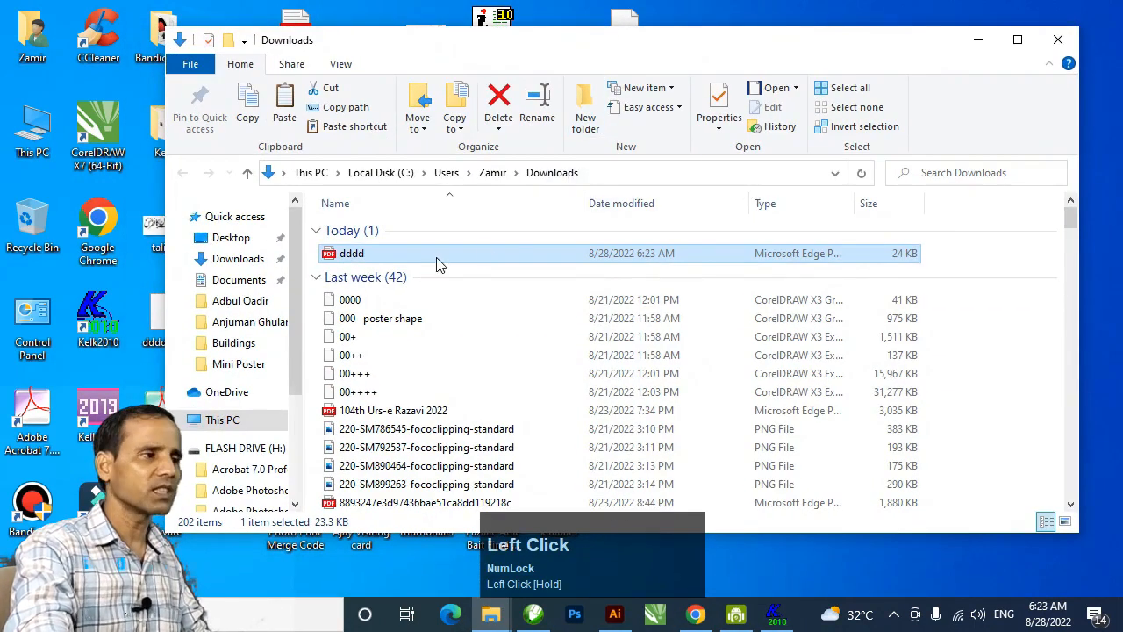
{"action": "left_click_drag", "start_coordinate": [332, 261], "coordinate": [458, 351]}
{"action": "left_click_drag", "start_coordinate": [484, 238], "coordinate": [454, 244]}
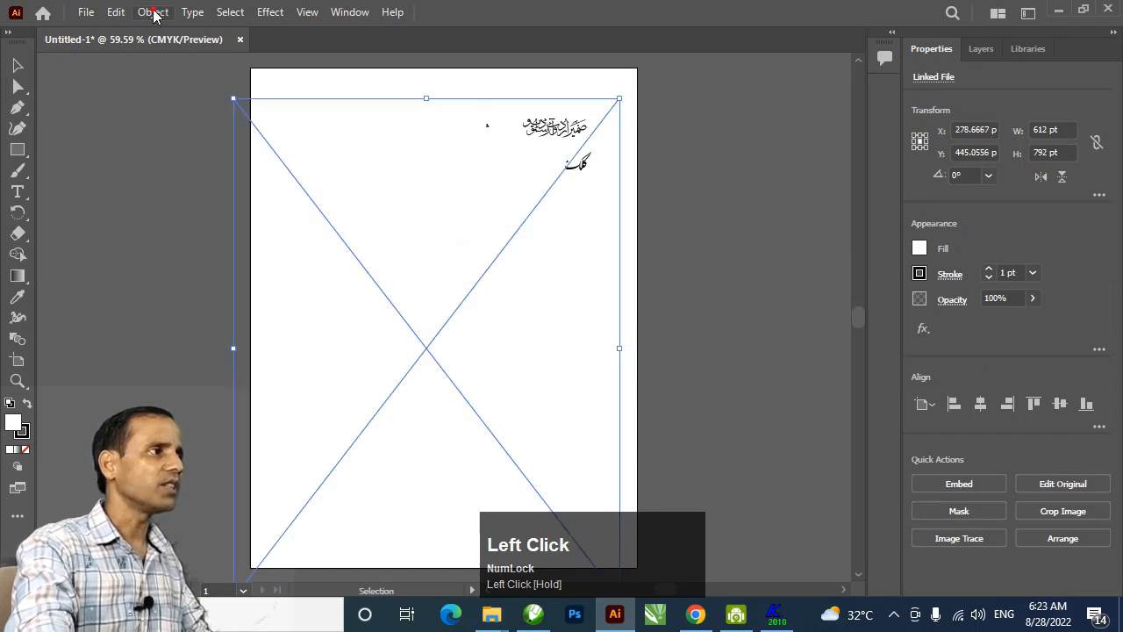
Step: Flatten the placed PDF's transparency with all text converted to outlines, and ungroup the resulting artwork
{"action": "left_click", "coordinate": [153, 12]}
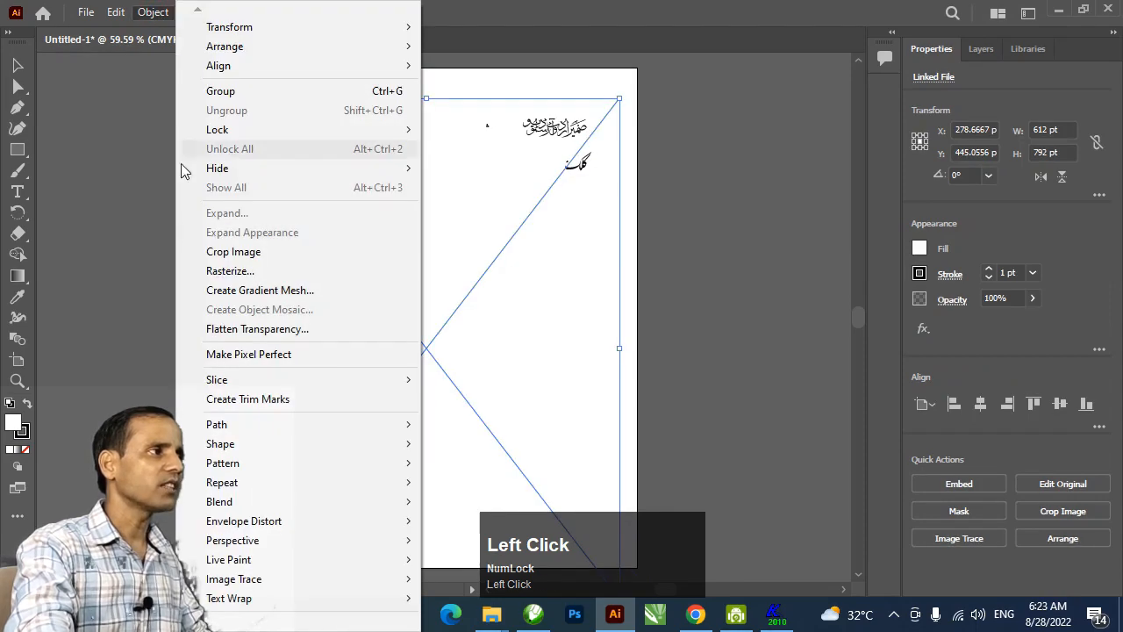
{"action": "left_click", "coordinate": [274, 338]}
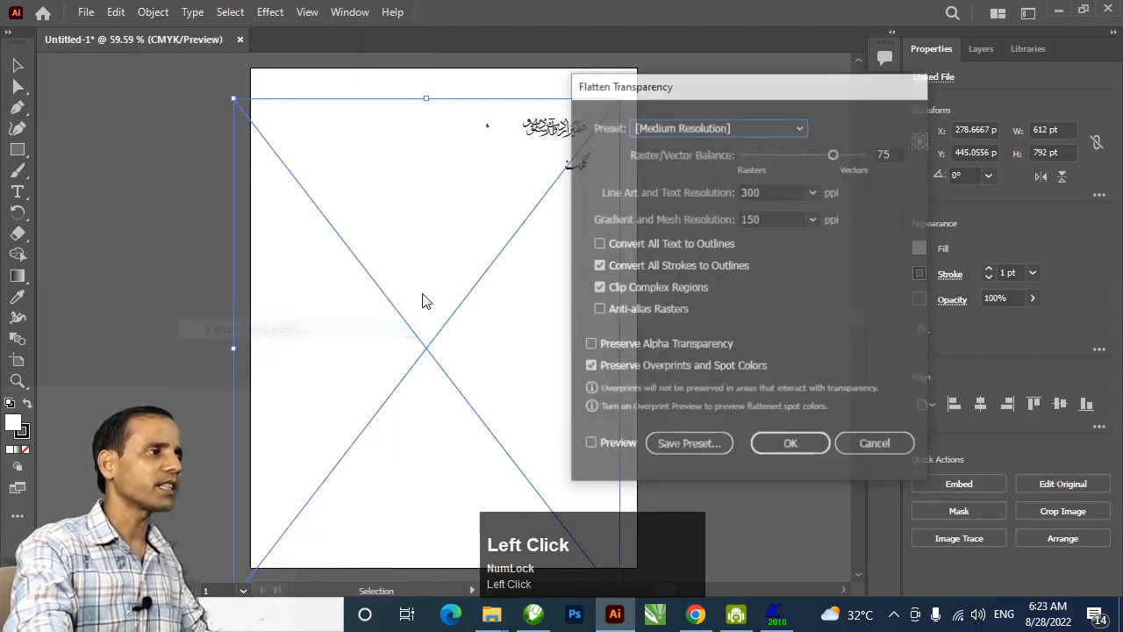
{"action": "left_click", "coordinate": [600, 243]}
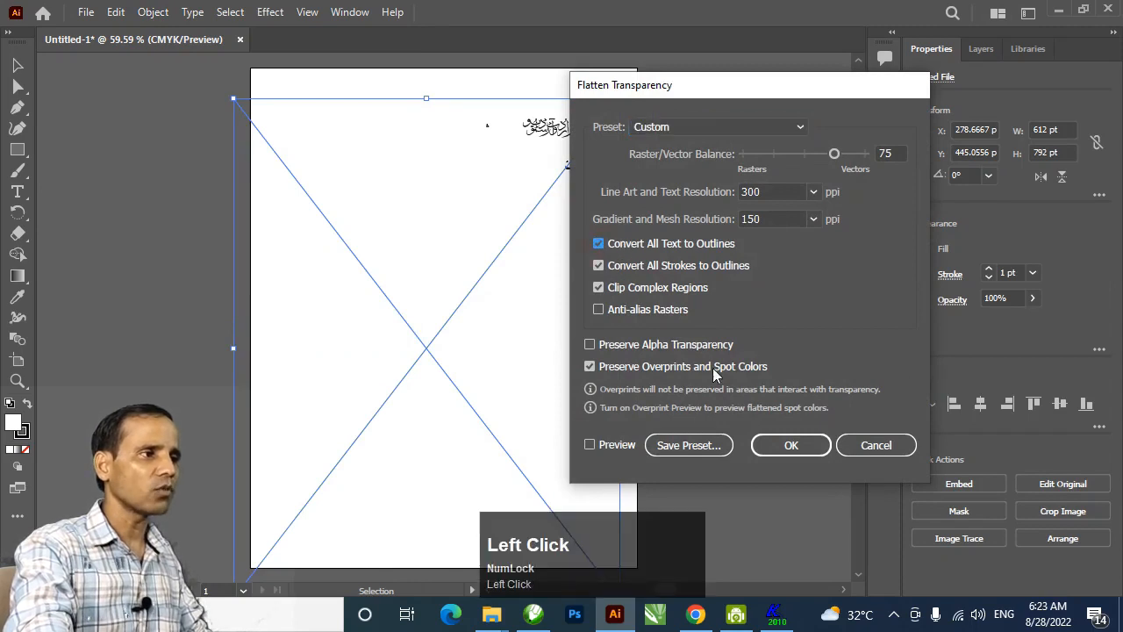
{"action": "left_click", "coordinate": [789, 445]}
{"action": "right_click", "coordinate": [505, 158]}
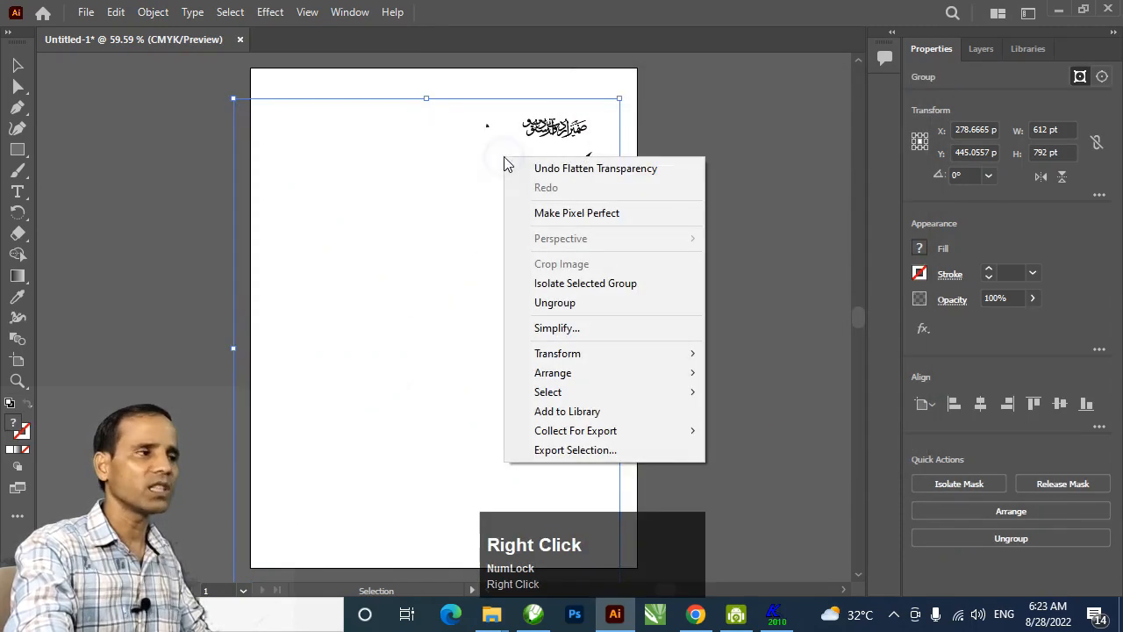
{"action": "left_click", "coordinate": [555, 304]}
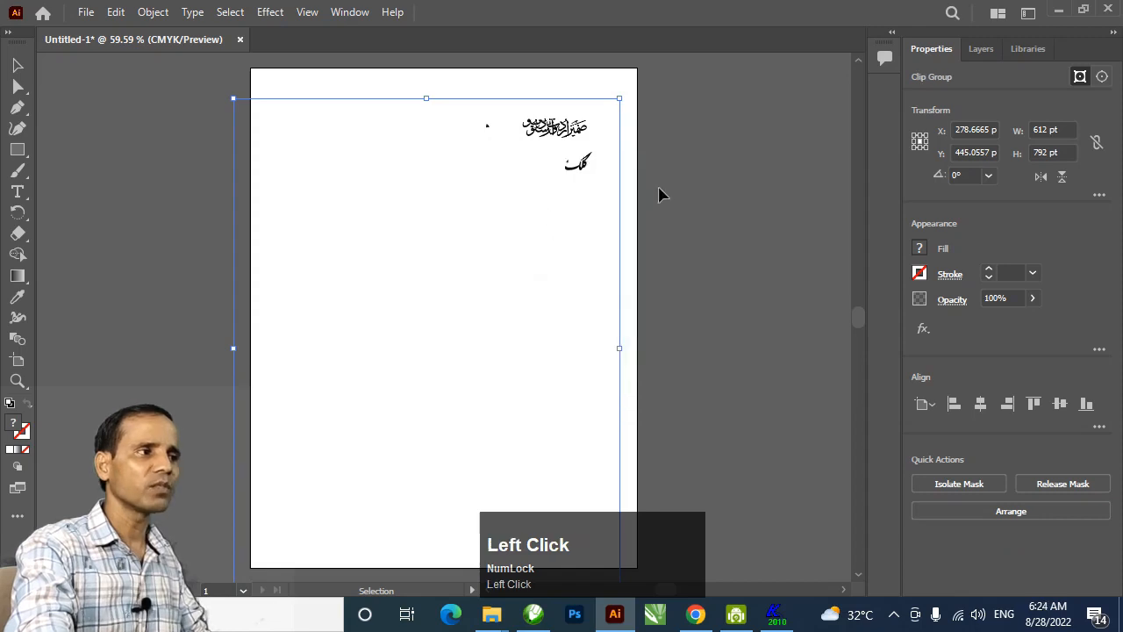
Step: Release the clipping mask around the calligraphy artwork
{"action": "left_click", "coordinate": [678, 188]}
{"action": "left_click_drag", "start_coordinate": [669, 388], "coordinate": [553, 299]}
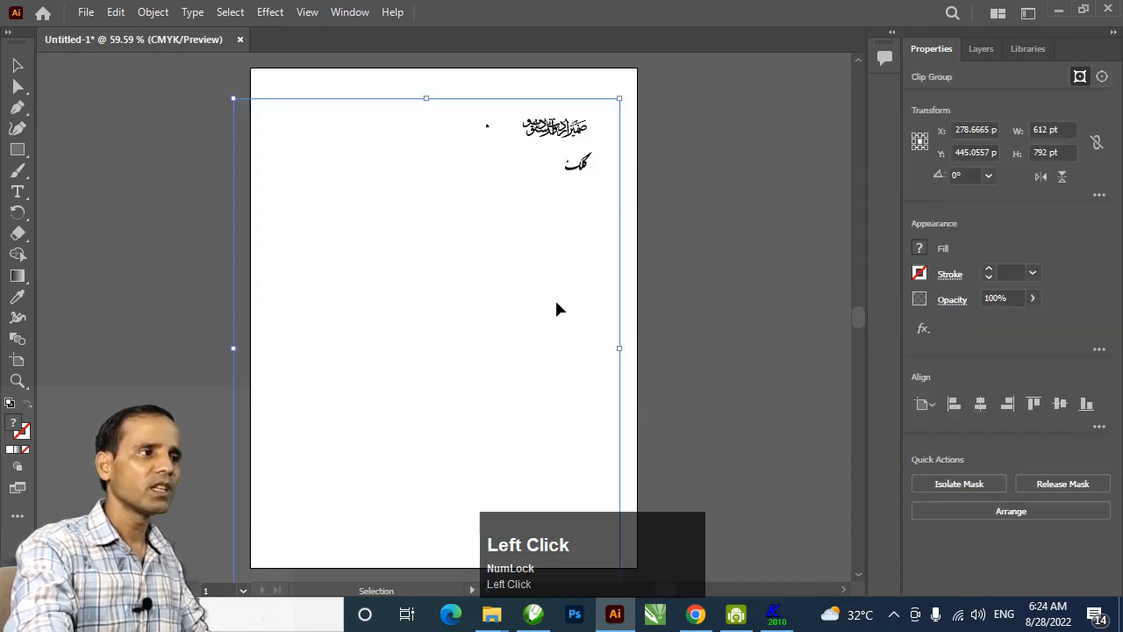
{"action": "key", "text": "shift+Right"}
{"action": "key", "text": "shift+Left"}
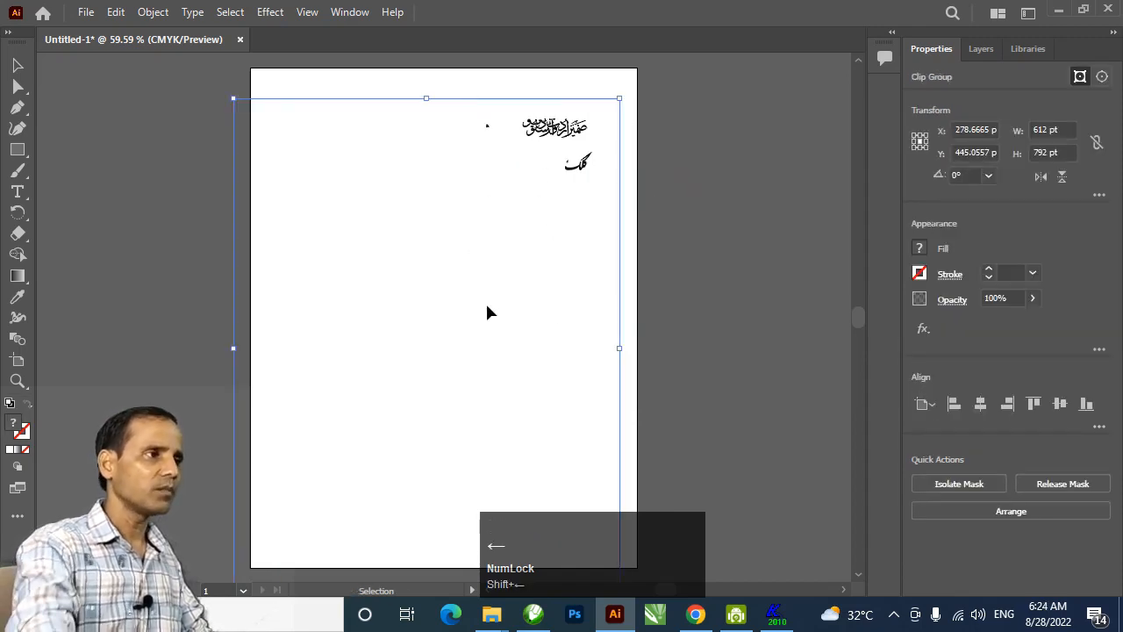
{"action": "key", "text": "ctrl"}
{"action": "left_click", "coordinate": [689, 192]}
{"action": "left_click", "coordinate": [559, 130]}
{"action": "right_click", "coordinate": [559, 130]}
{"action": "left_click", "coordinate": [632, 276]}
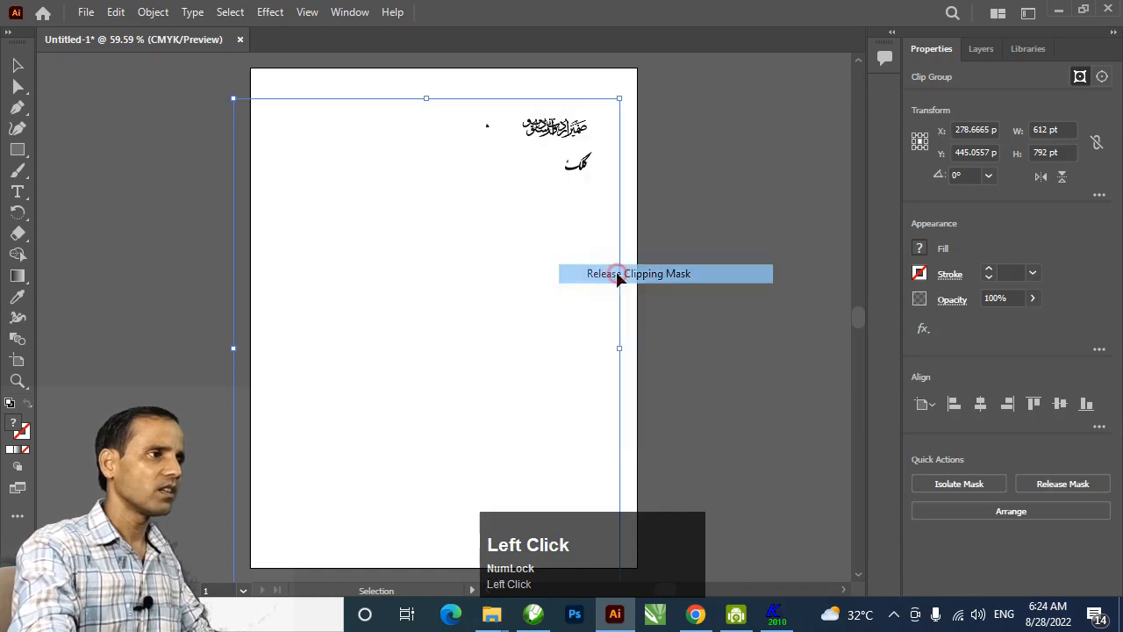
{"action": "left_click", "coordinate": [683, 239]}
Step: Select and delete the leftover clipping frame around the calligraphy
{"action": "left_click_drag", "start_coordinate": [574, 384], "coordinate": [604, 358]}
{"action": "key", "text": "shift+Right"}
{"action": "key", "text": "shift+Right"}
{"action": "key", "text": "shift+Right"}
{"action": "key", "text": "Delete"}
Step: Save the calligraphy document to the Desktop as an Illustrator EPS file named ssssss
{"action": "key", "text": "ctrl+shift+s"}
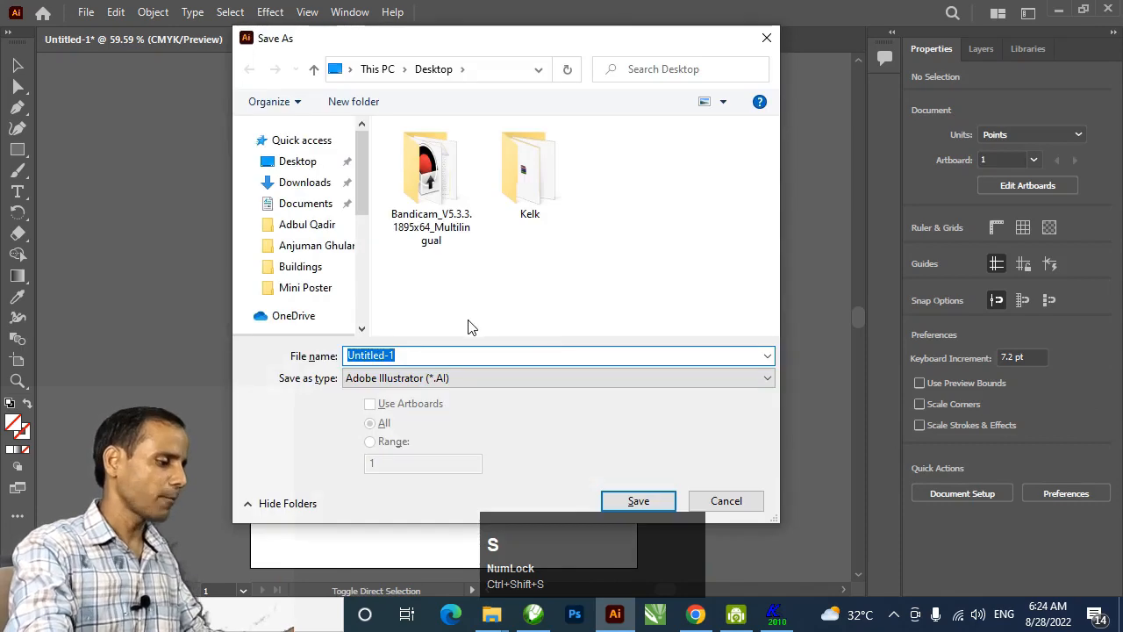
{"action": "left_click", "coordinate": [488, 377]}
{"action": "left_click", "coordinate": [419, 428]}
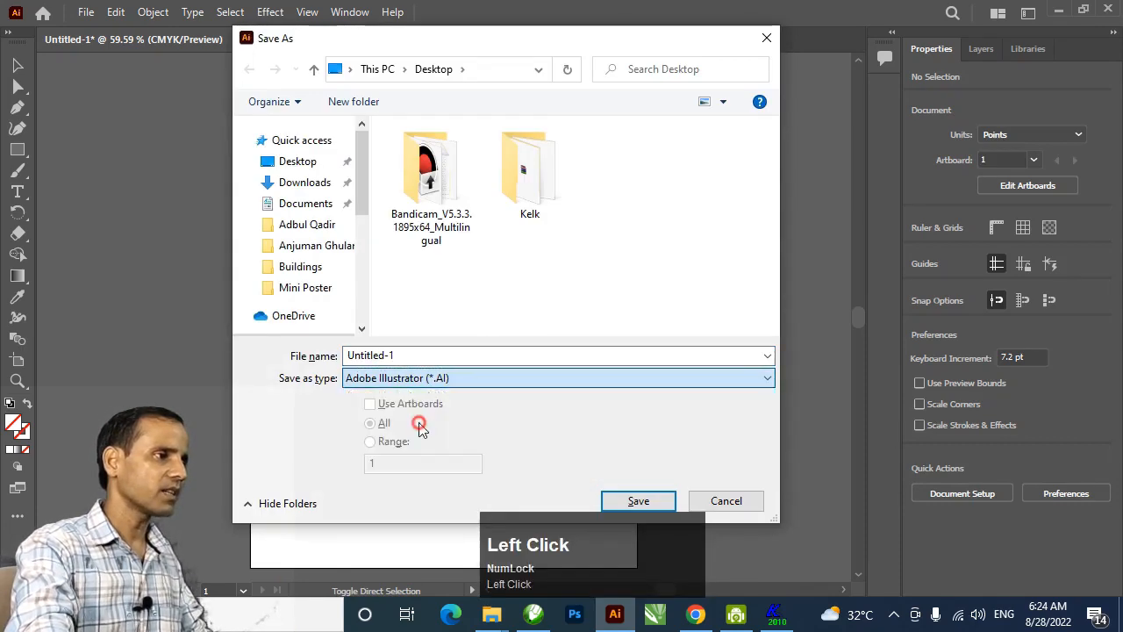
{"action": "left_click", "coordinate": [409, 354]}
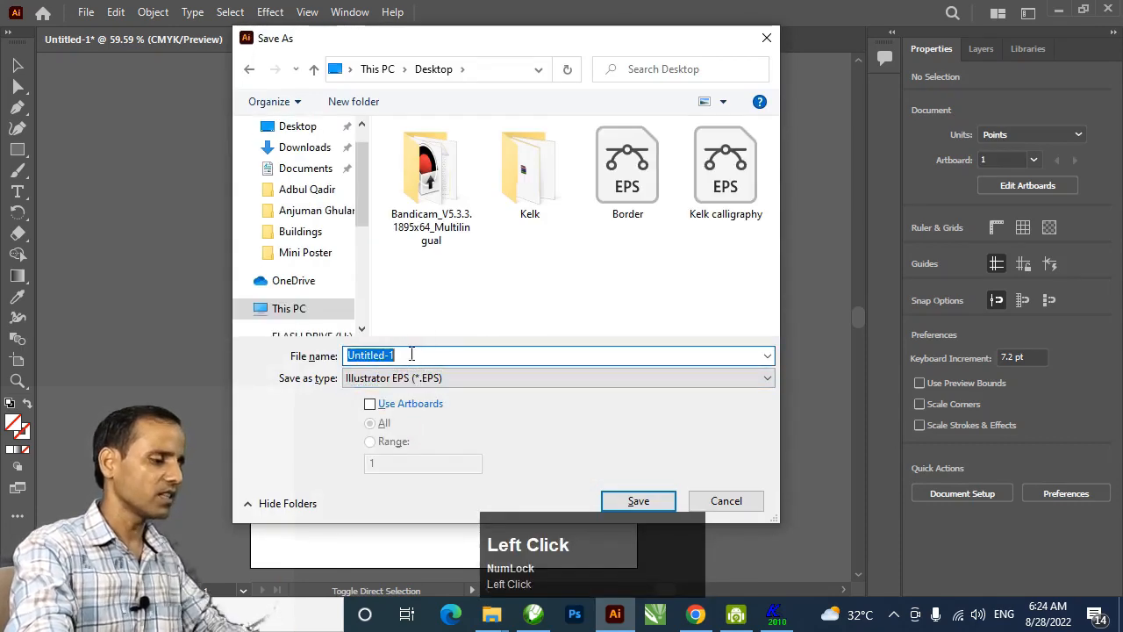
{"action": "type", "text": "ssssss"}
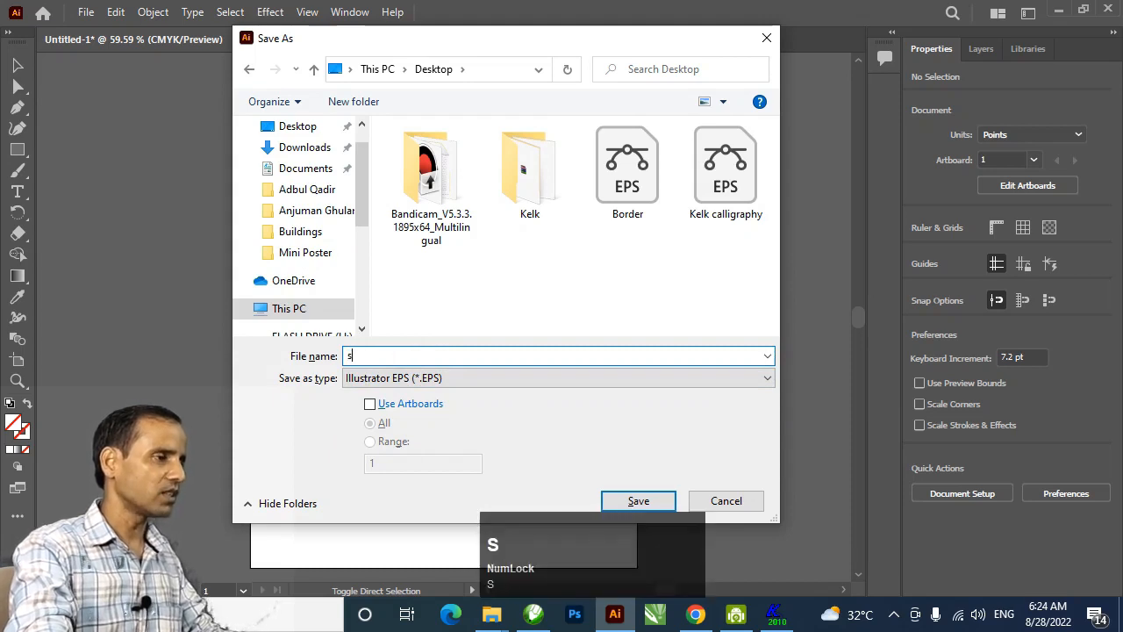
{"action": "left_click", "coordinate": [652, 500]}
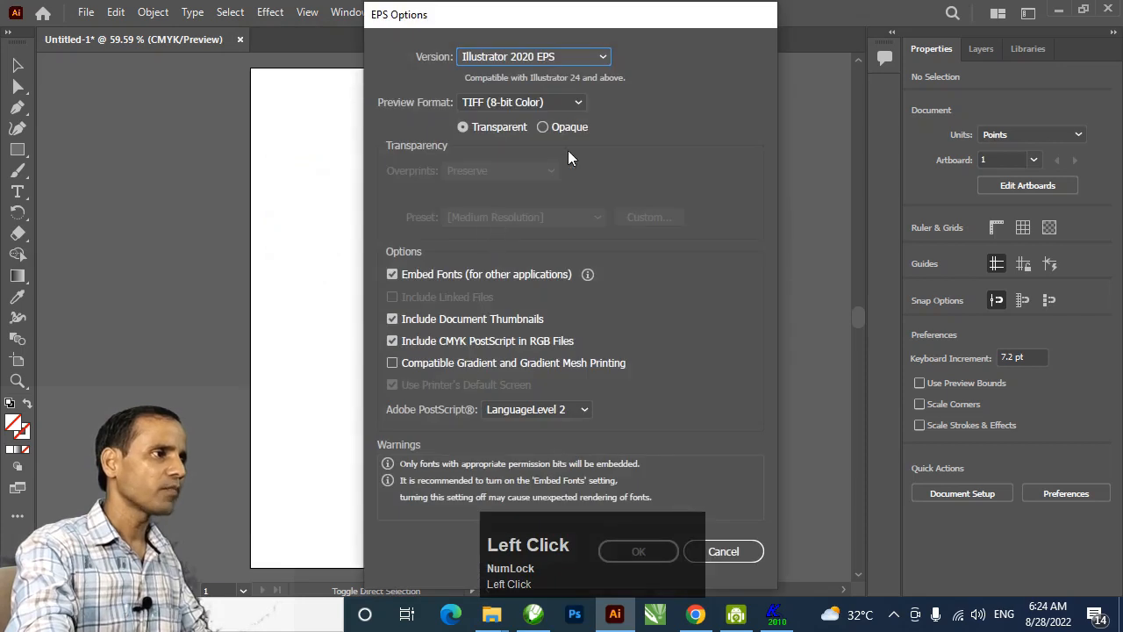
Step: Set the EPS version to Illustrator 10 EPS and complete the save, accepting the legacy format
{"action": "left_click", "coordinate": [605, 58]}
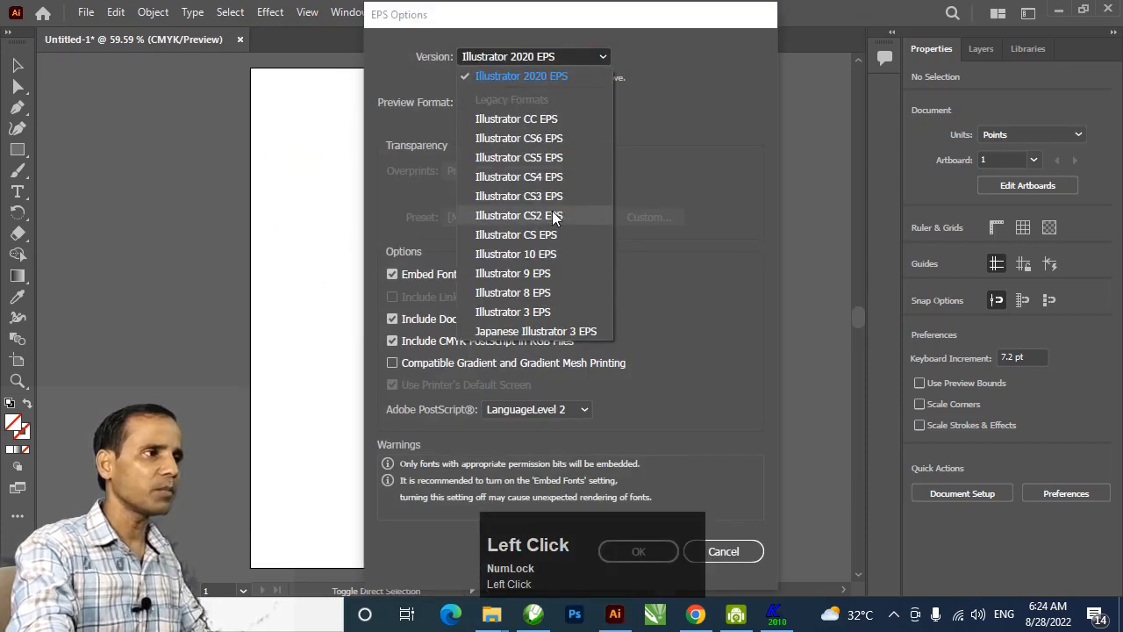
{"action": "left_click", "coordinate": [550, 254]}
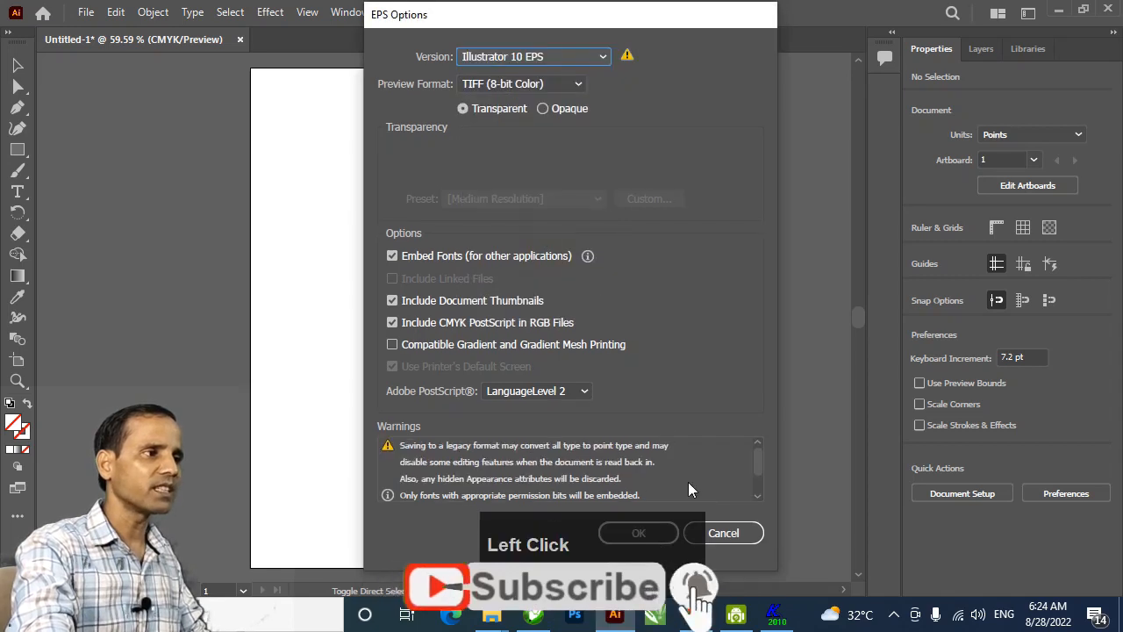
{"action": "left_click_drag", "start_coordinate": [617, 28], "coordinate": [410, 38]}
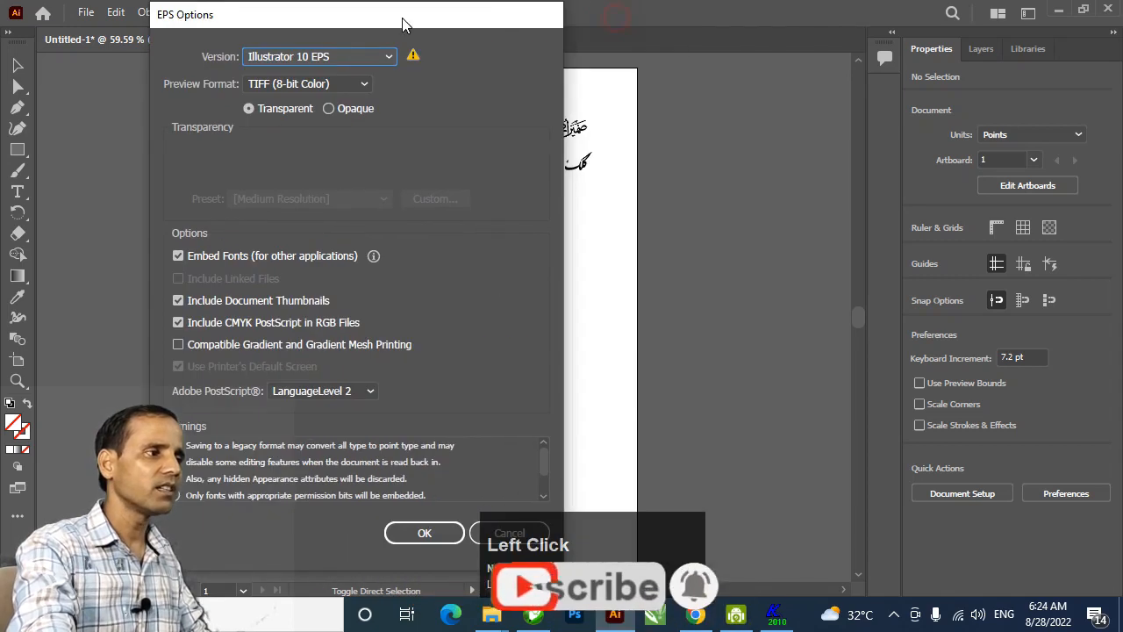
{"action": "left_click", "coordinate": [424, 532]}
{"action": "left_click", "coordinate": [663, 335]}
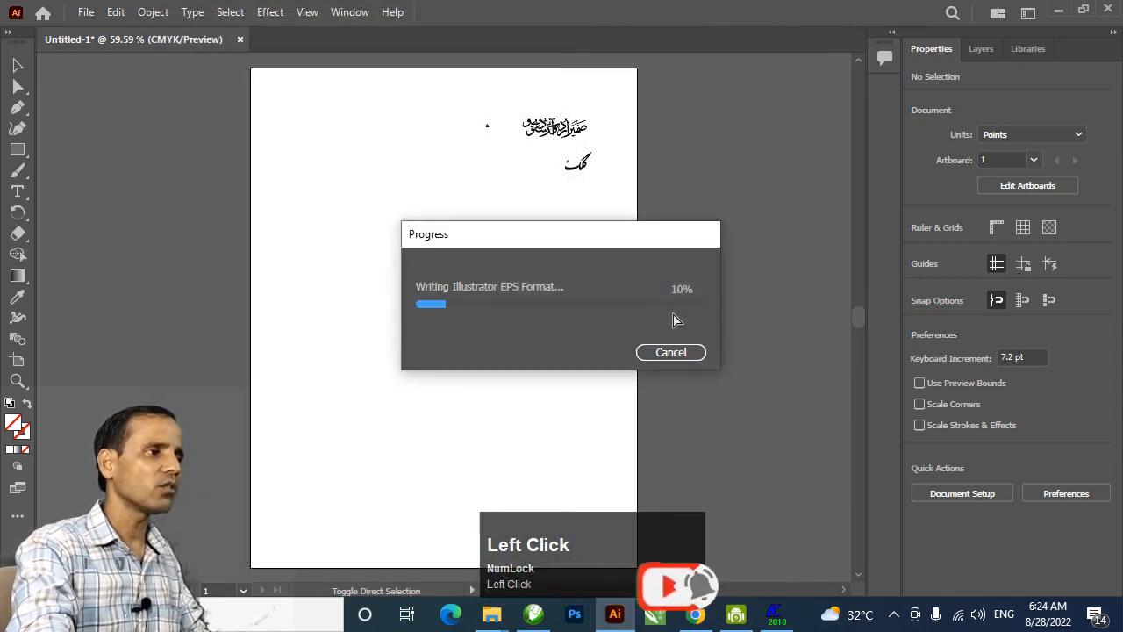
Step: Minimize Illustrator, close the Downloads folder, and try to bring the ssssss EPS from the desktop into CorelDRAW
{"action": "left_click", "coordinate": [1059, 10]}
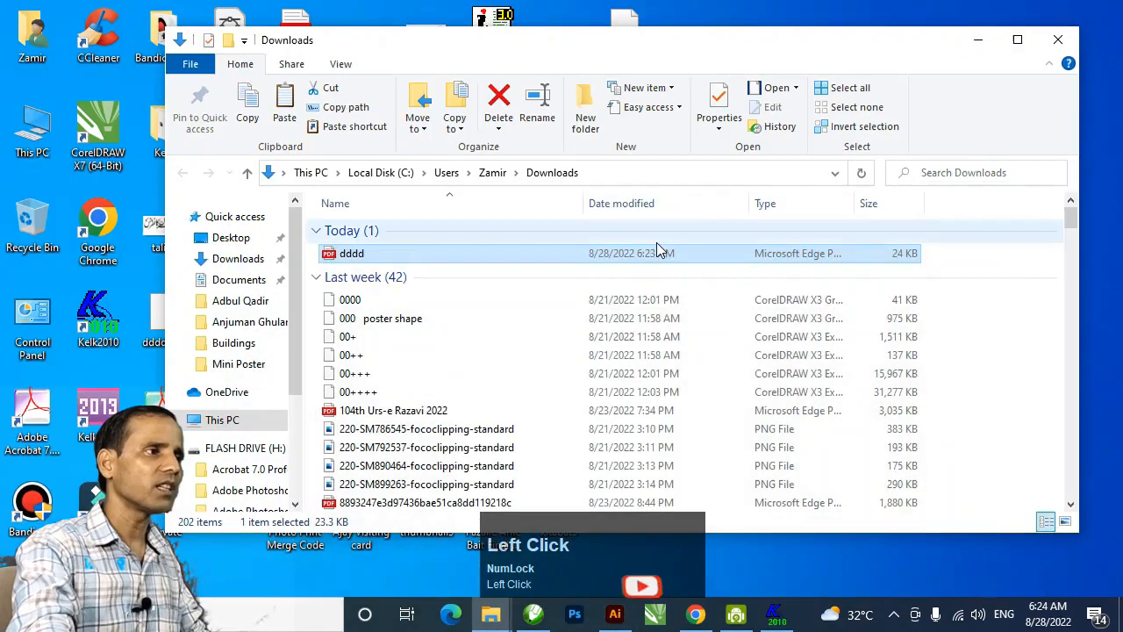
{"action": "left_click", "coordinate": [1058, 39]}
{"action": "left_click_drag", "start_coordinate": [229, 35], "coordinate": [321, 178]}
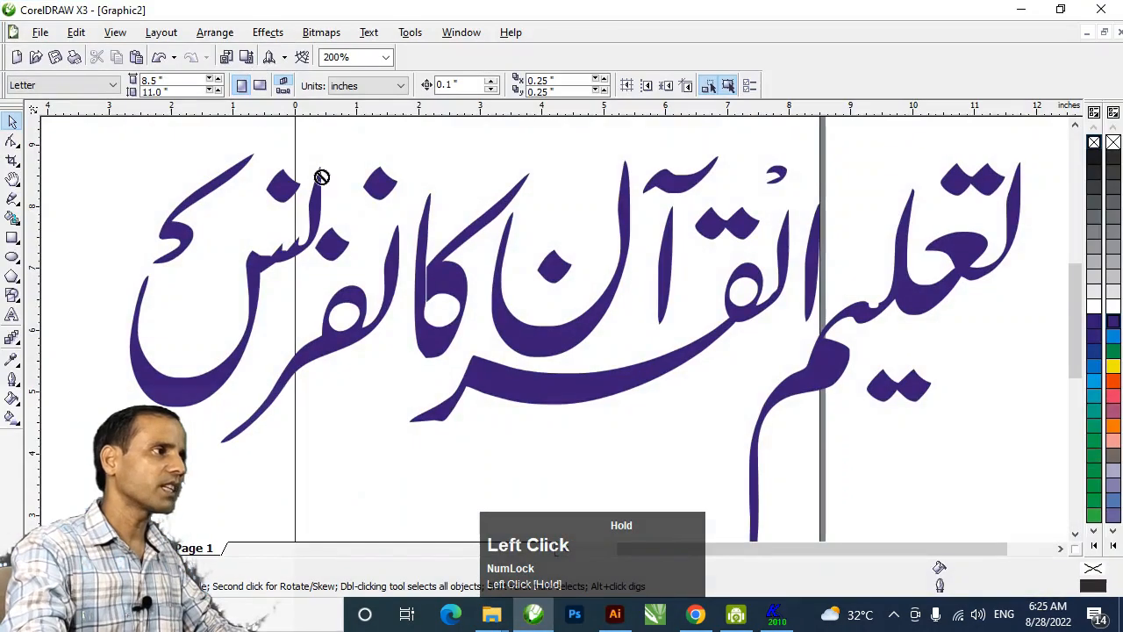
{"action": "left_click", "coordinate": [1024, 9]}
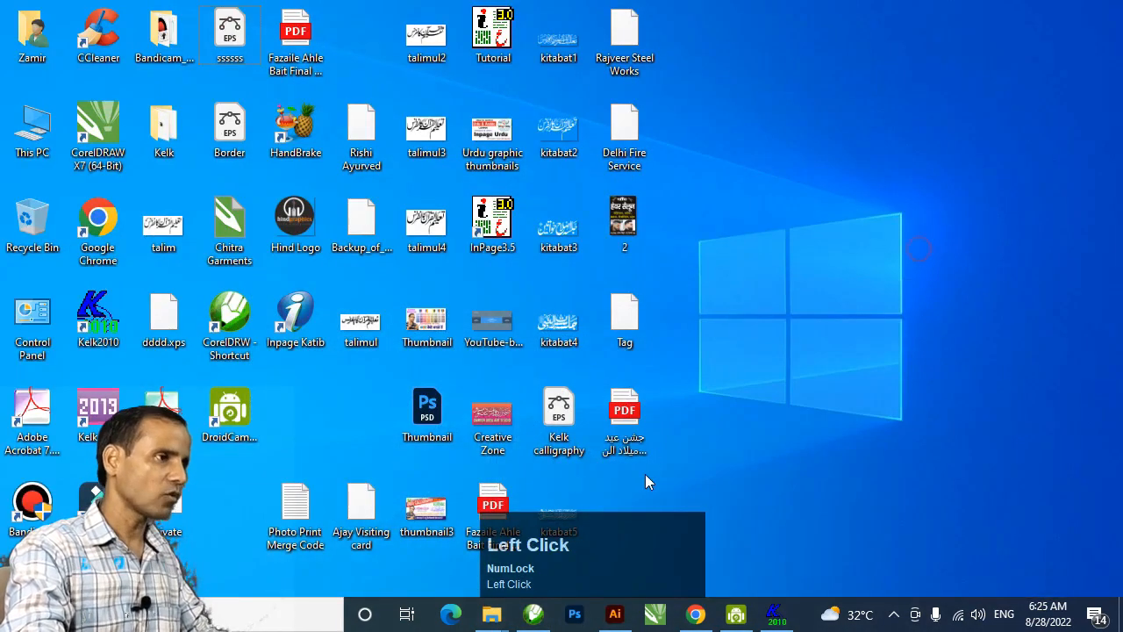
Step: Switch to CorelDRAW, delete the old purple calligraphy from the page, and bring in the ssssss EPS artwork
{"action": "left_click", "coordinate": [534, 613]}
{"action": "scroll", "coordinate": [544, 333], "scroll_direction": "down", "scroll_amount": 5}
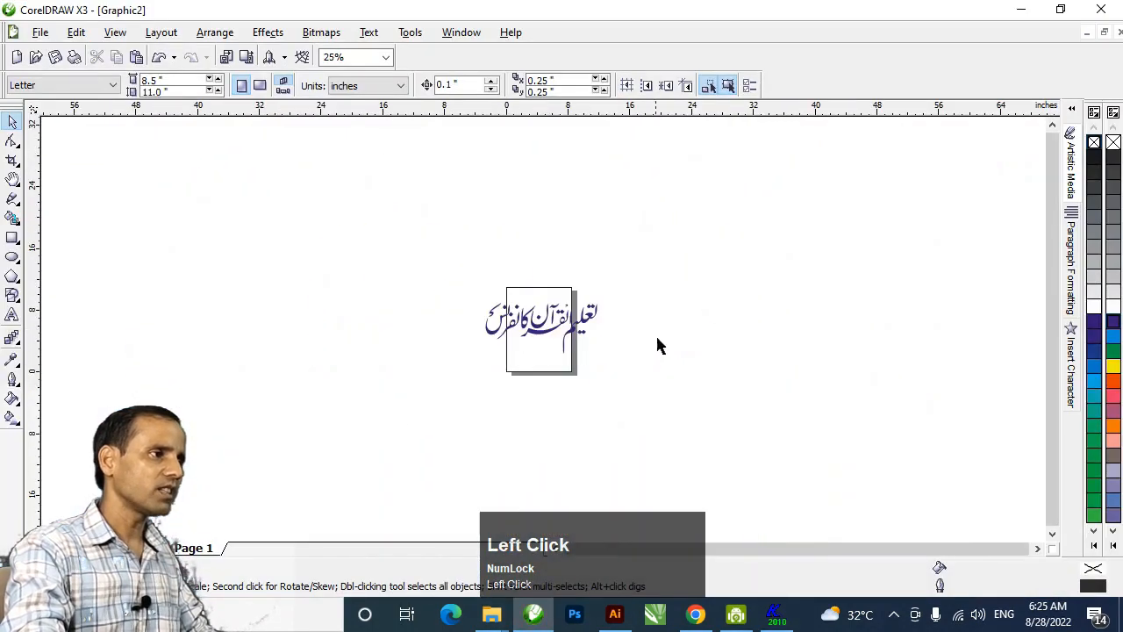
{"action": "key", "text": "Delete"}
{"action": "scroll", "coordinate": [541, 325], "scroll_direction": "up", "scroll_amount": 1}
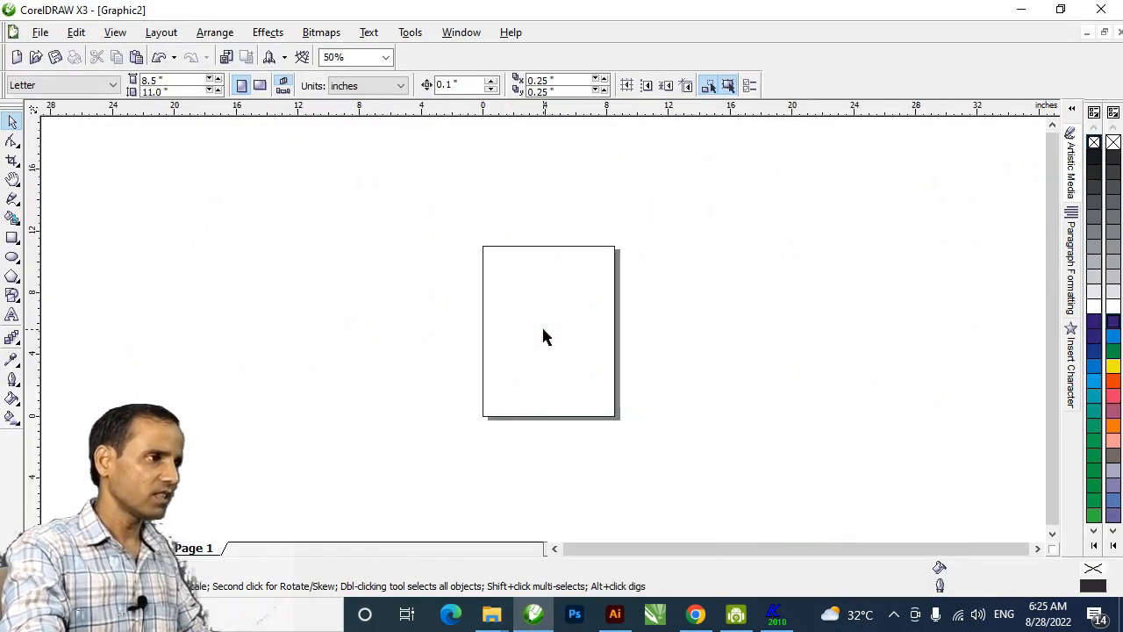
{"action": "key", "text": "ctrl+z"}
{"action": "scroll", "coordinate": [542, 329], "scroll_direction": "up", "scroll_amount": 4}
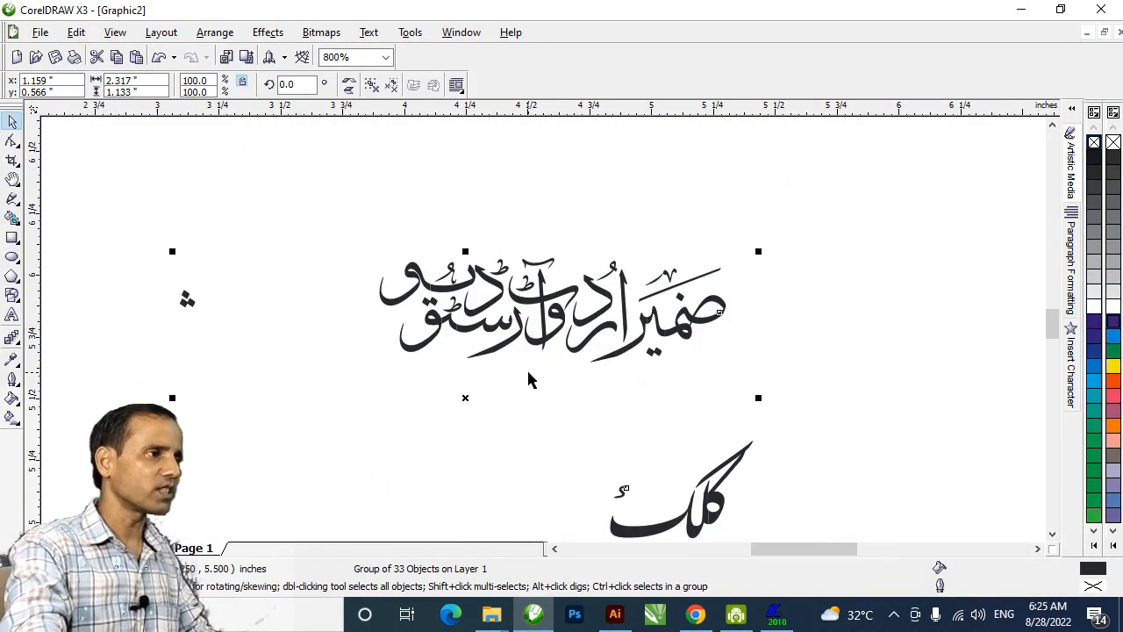
Step: Ungroup the imported calligraphy and select the stray dots beside the studio name as a separate curve
{"action": "key", "text": "ctrl+u"}
{"action": "left_click", "coordinate": [264, 356]}
{"action": "left_click_drag", "start_coordinate": [238, 231], "coordinate": [148, 391]}
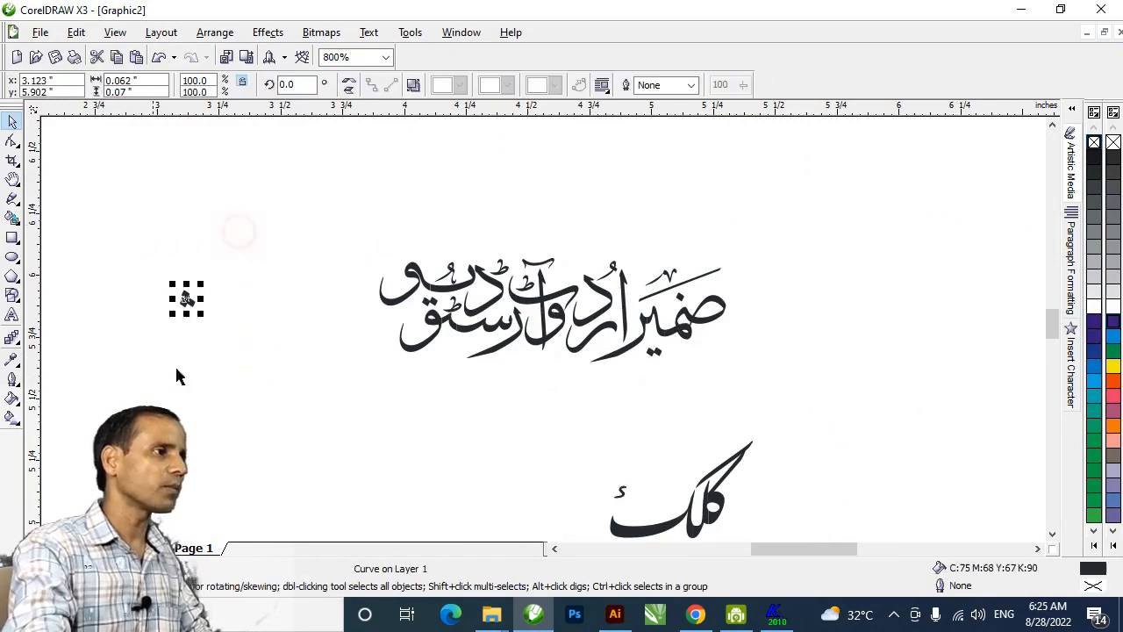
{"action": "left_click", "coordinate": [258, 372]}
Step: Examine the letter outlines of the imported studio name up close
{"action": "key", "text": "h"}
{"action": "scroll", "coordinate": [614, 320], "scroll_direction": "up", "scroll_amount": 1}
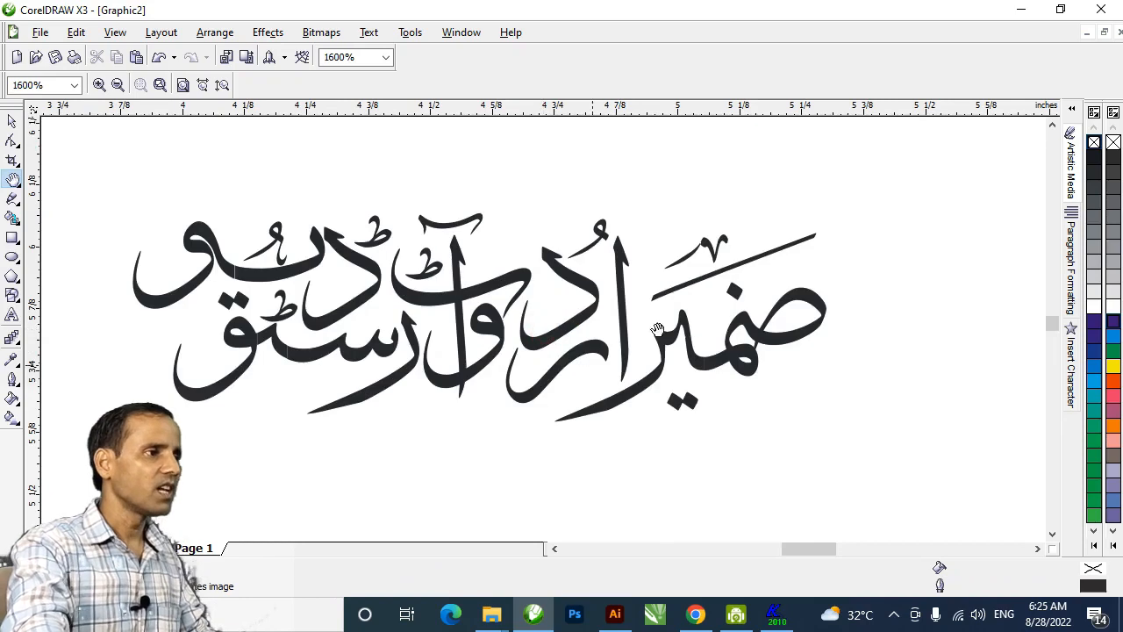
{"action": "left_click_drag", "start_coordinate": [657, 329], "coordinate": [636, 357]}
{"action": "key", "text": "space"}
{"action": "left_click", "coordinate": [707, 300]}
{"action": "left_click", "coordinate": [702, 206]}
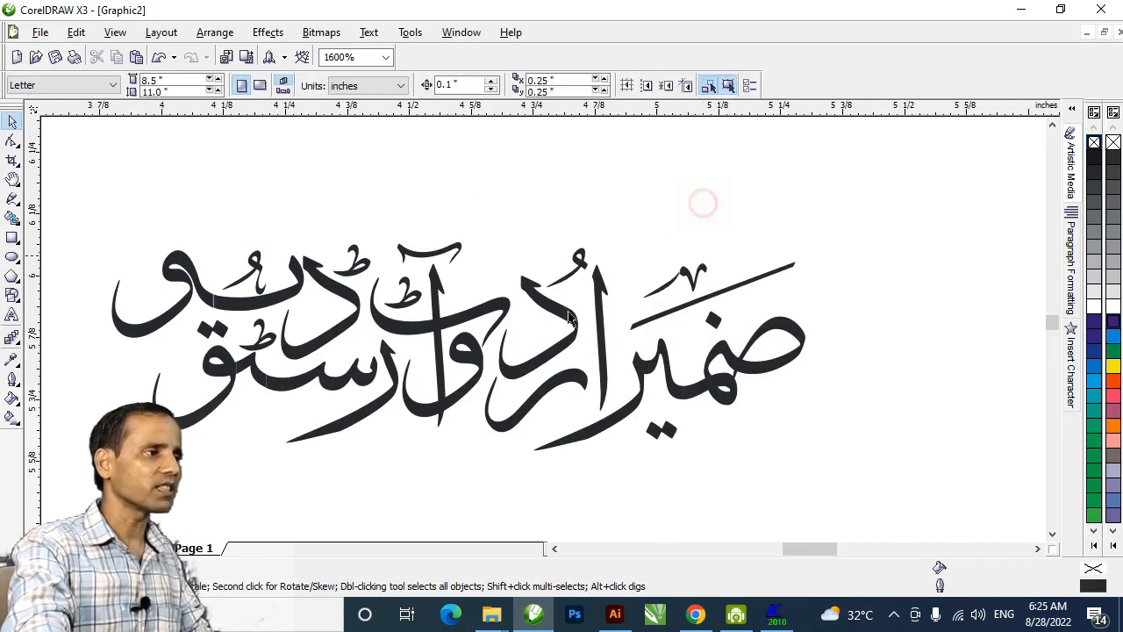
{"action": "key", "text": "h"}
{"action": "left_click_drag", "start_coordinate": [488, 381], "coordinate": [590, 318]}
{"action": "key", "text": "space"}
{"action": "left_click", "coordinate": [555, 406]}
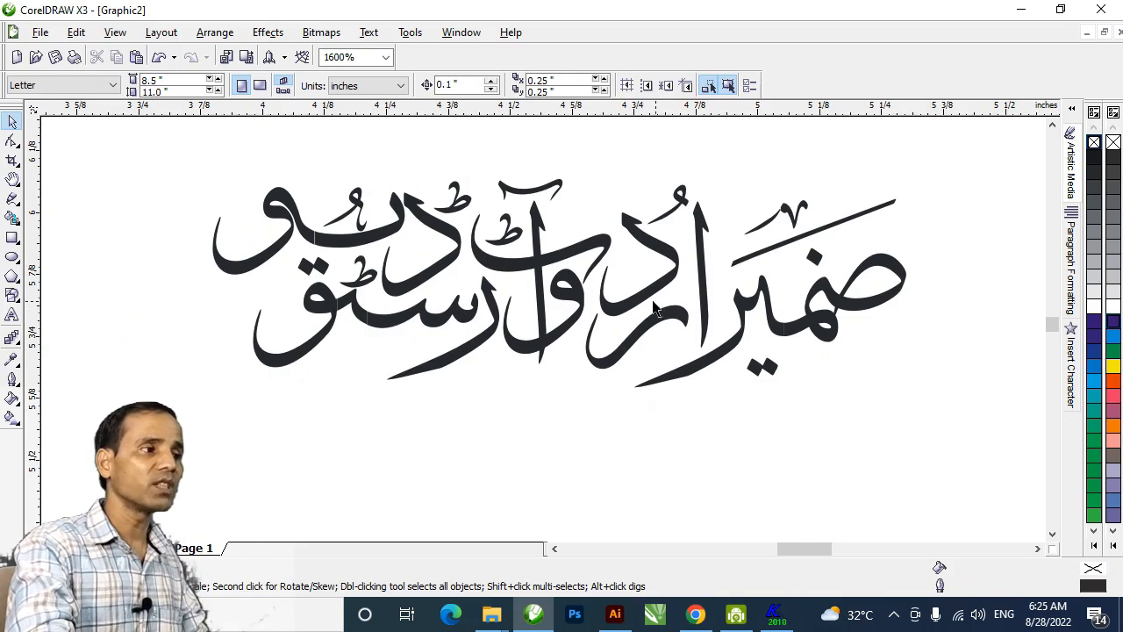
Step: Try moving individual letters out of the studio name to test that they are separate, and undo each move
{"action": "left_click", "coordinate": [571, 301]}
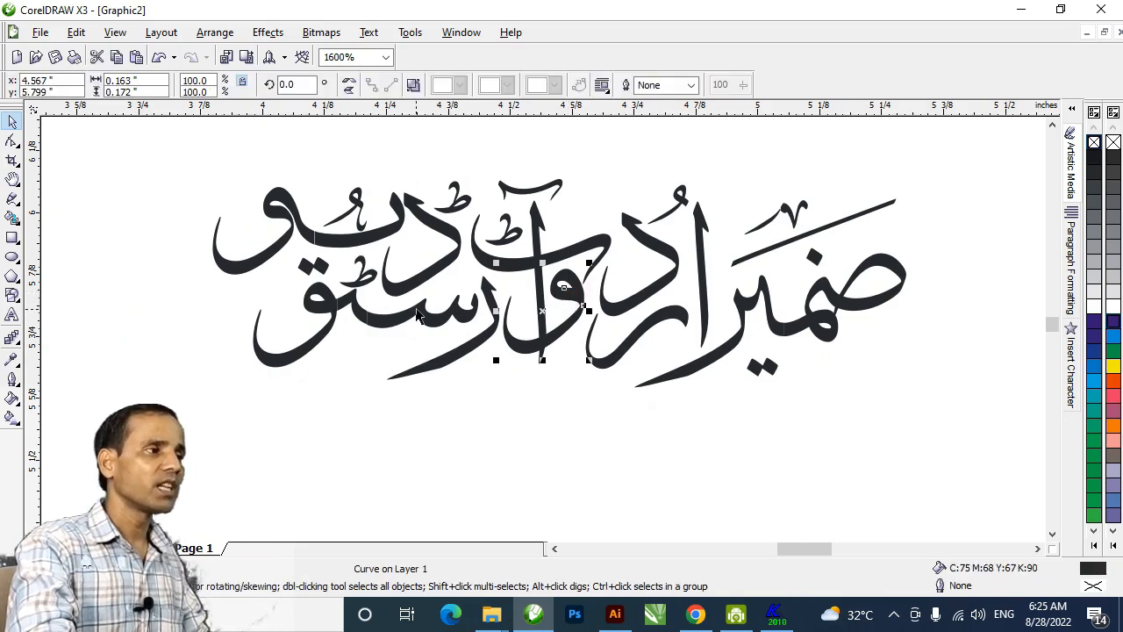
{"action": "left_click", "coordinate": [347, 252]}
{"action": "left_click_drag", "start_coordinate": [564, 323], "coordinate": [569, 409]}
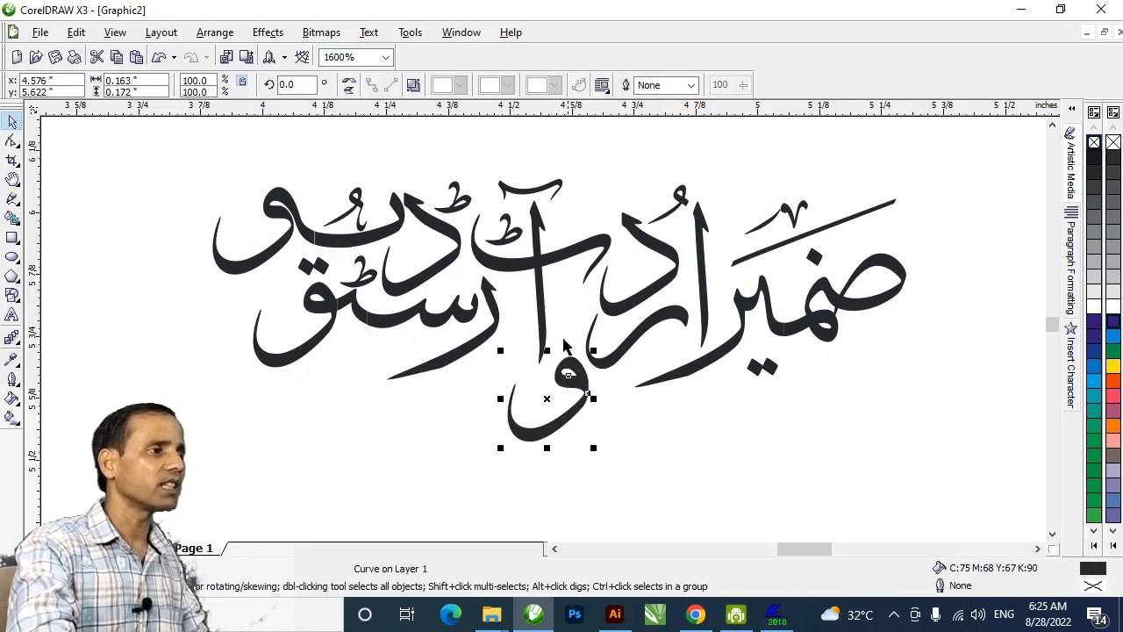
{"action": "key", "text": "ctrl+z"}
{"action": "left_click_drag", "start_coordinate": [572, 252], "coordinate": [590, 190]}
{"action": "key", "text": "ctrl+z"}
{"action": "left_click", "coordinate": [708, 440]}
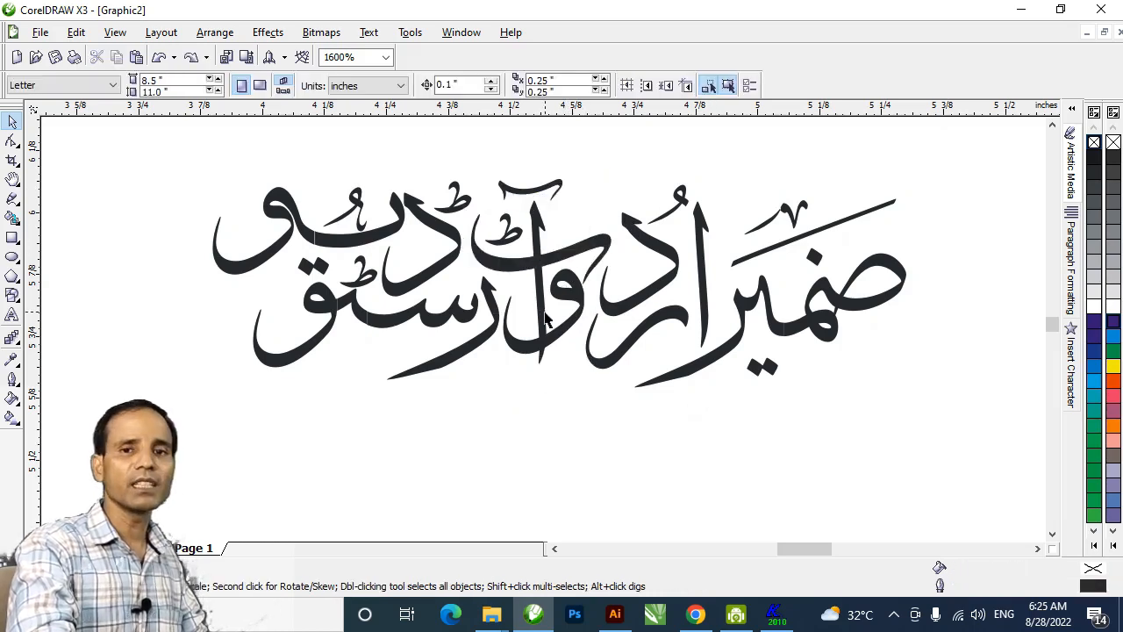
Step: Check the stray dots beside the studio name and view both lines of calligraphy together
{"action": "scroll", "coordinate": [544, 320], "scroll_direction": "down", "scroll_amount": 1}
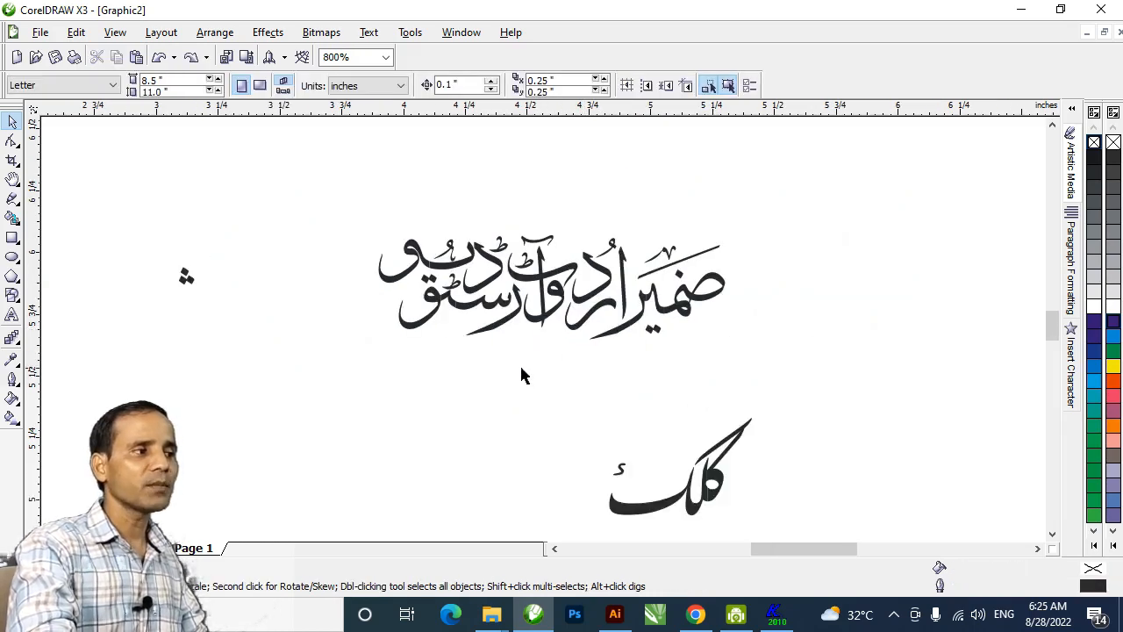
{"action": "left_click", "coordinate": [185, 277]}
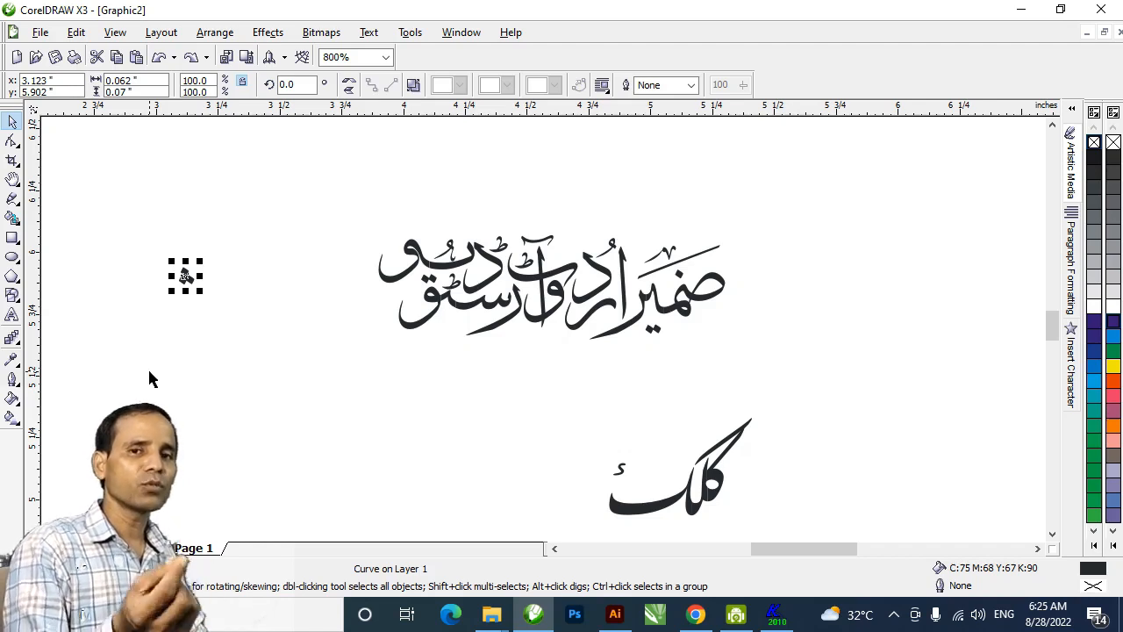
{"action": "scroll", "coordinate": [544, 336], "scroll_direction": "up", "scroll_amount": 1}
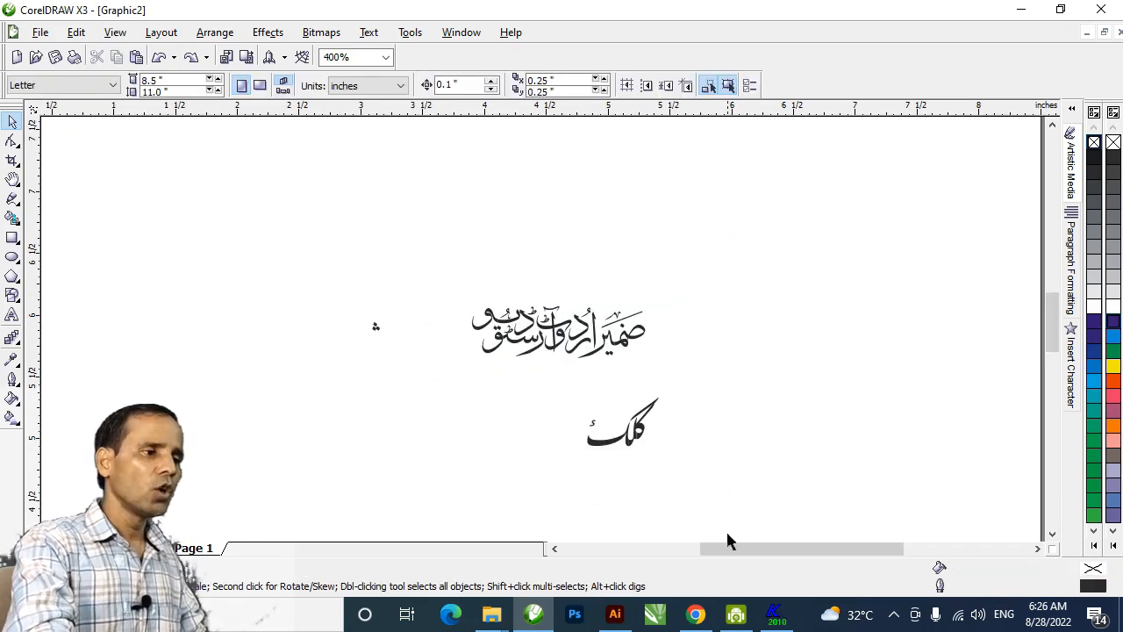
{"action": "left_click", "coordinate": [793, 418]}
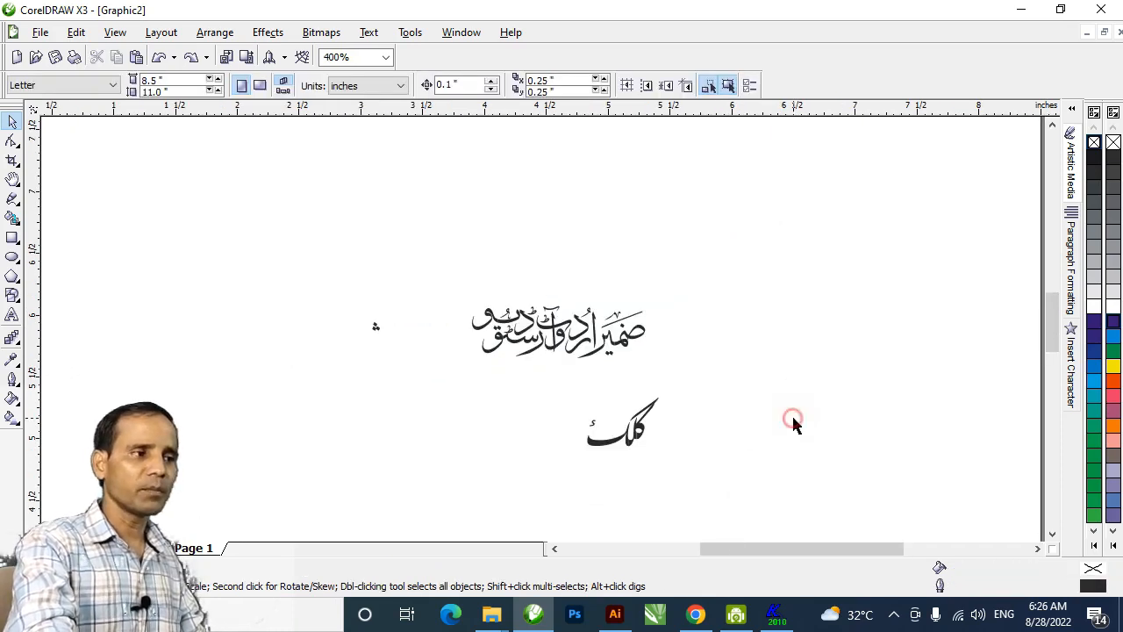